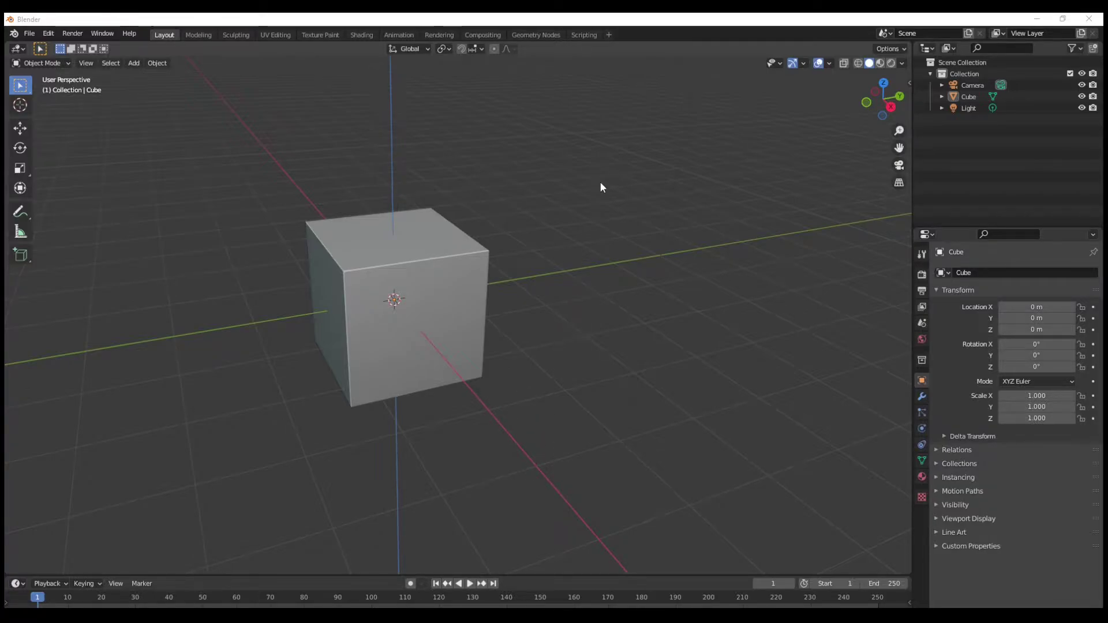
{"action": "middle_click_drag", "start_coordinate": [609, 366], "coordinate": [455, 265]}
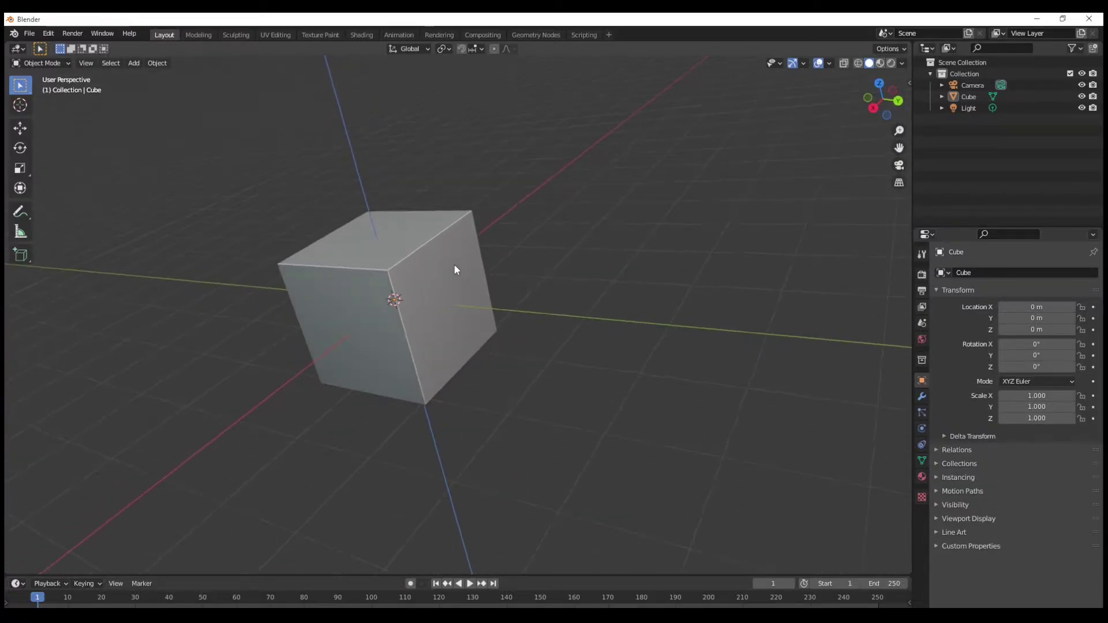
{"action": "middle_click_drag", "start_coordinate": [584, 325], "coordinate": [589, 341]}
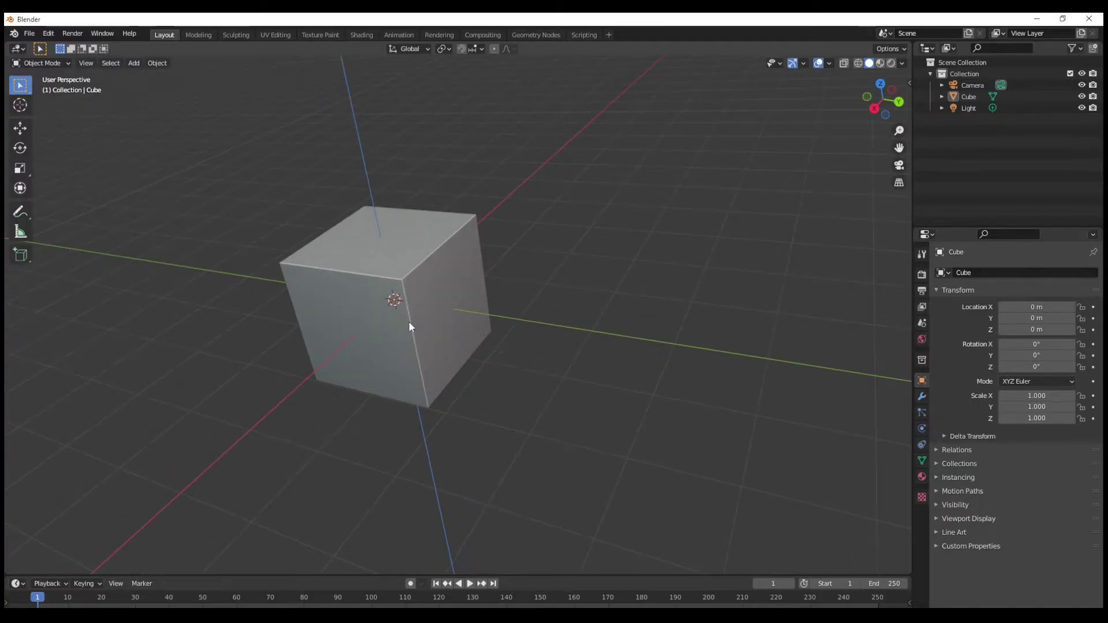
{"action": "middle_click_drag", "start_coordinate": [409, 321], "coordinate": [421, 326]}
{"action": "middle_click_drag", "start_coordinate": [343, 414], "coordinate": [362, 314]}
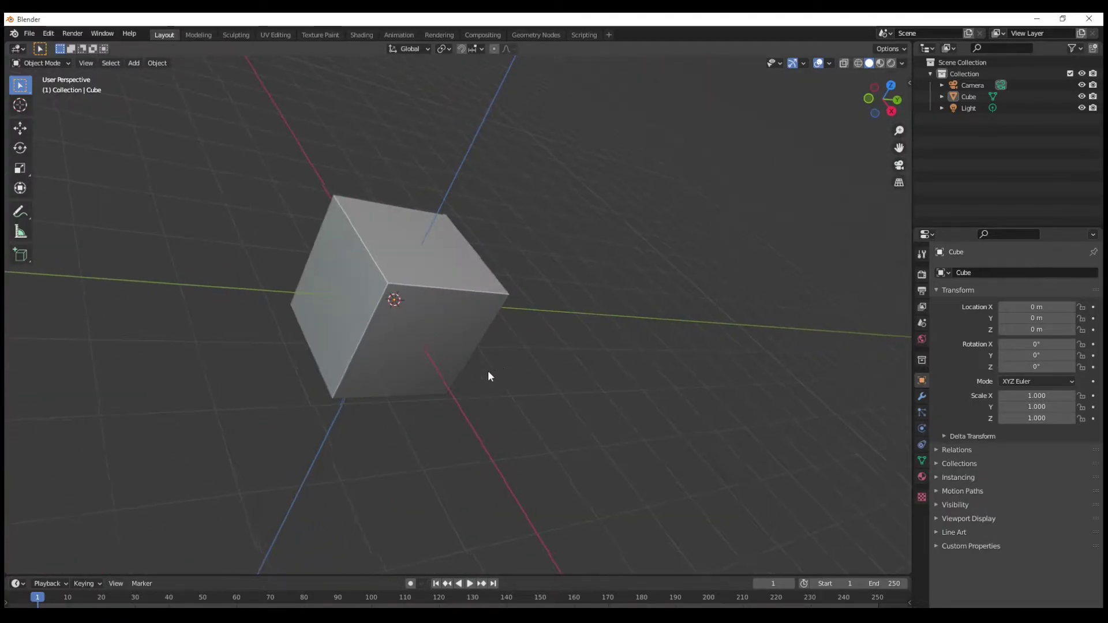
{"action": "middle_click_drag", "start_coordinate": [490, 375], "coordinate": [123, 338]}
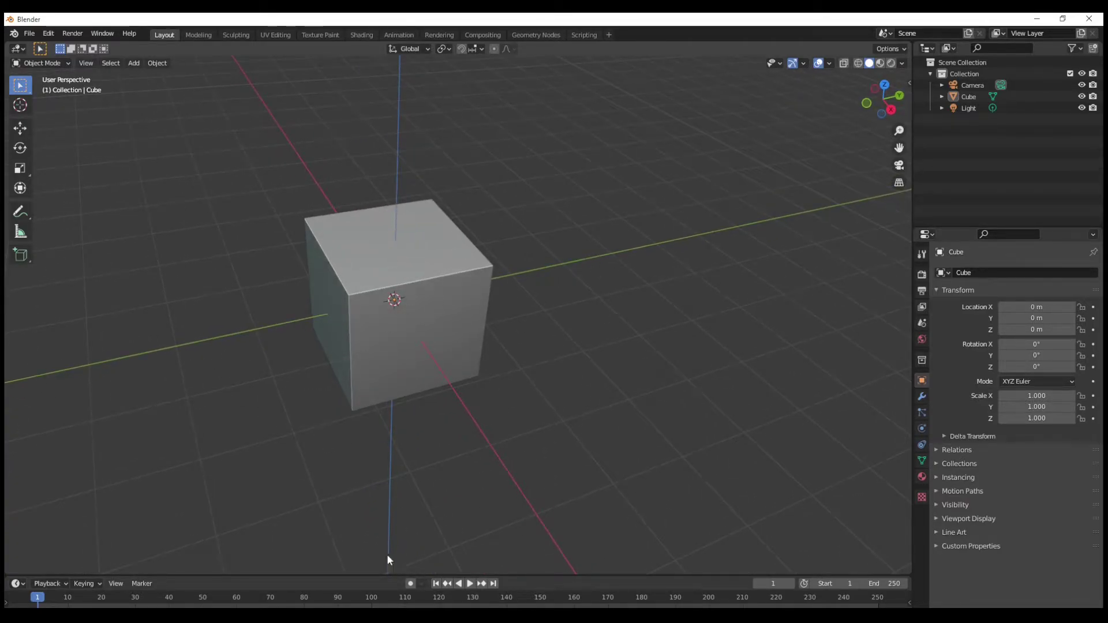
{"action": "middle_click_drag", "start_coordinate": [573, 355], "coordinate": [493, 351]}
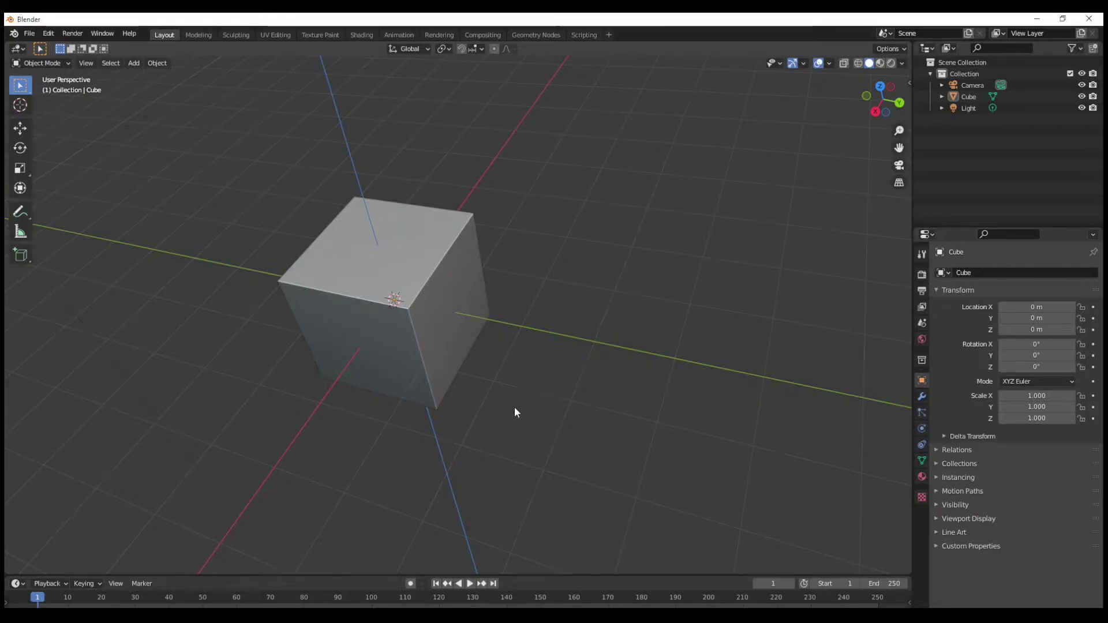
{"action": "middle_click_drag", "start_coordinate": [207, 391], "coordinate": [217, 369]}
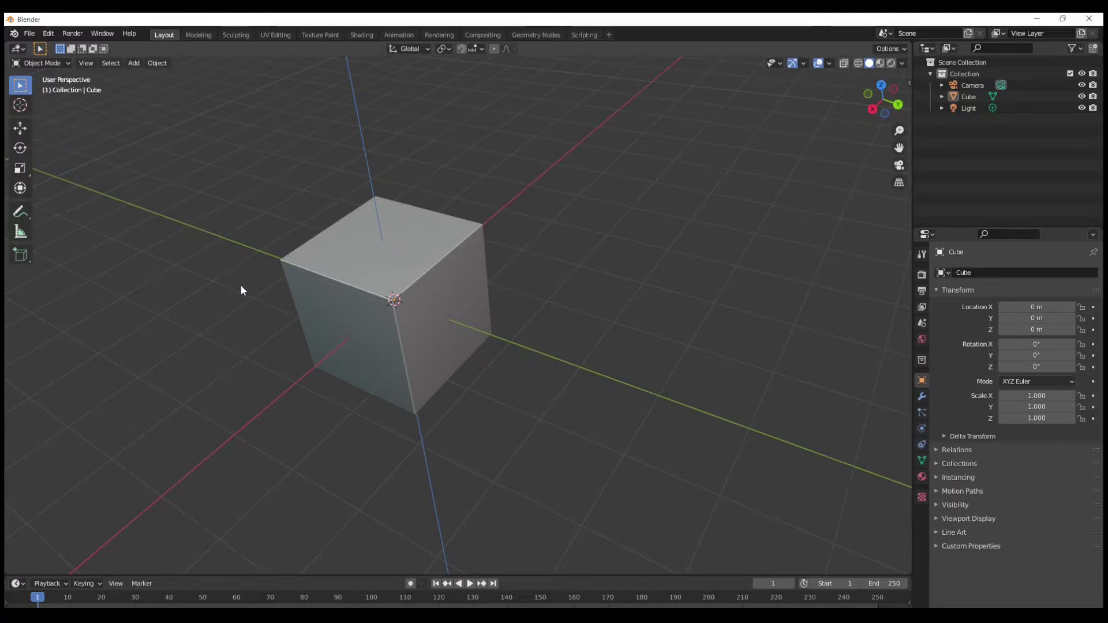
In Edit Mode, inset the cube's +Y side face by about 0.66 m and extrude it outward about 2.7 m as an arm.
{"action": "left_click", "coordinate": [422, 299]}
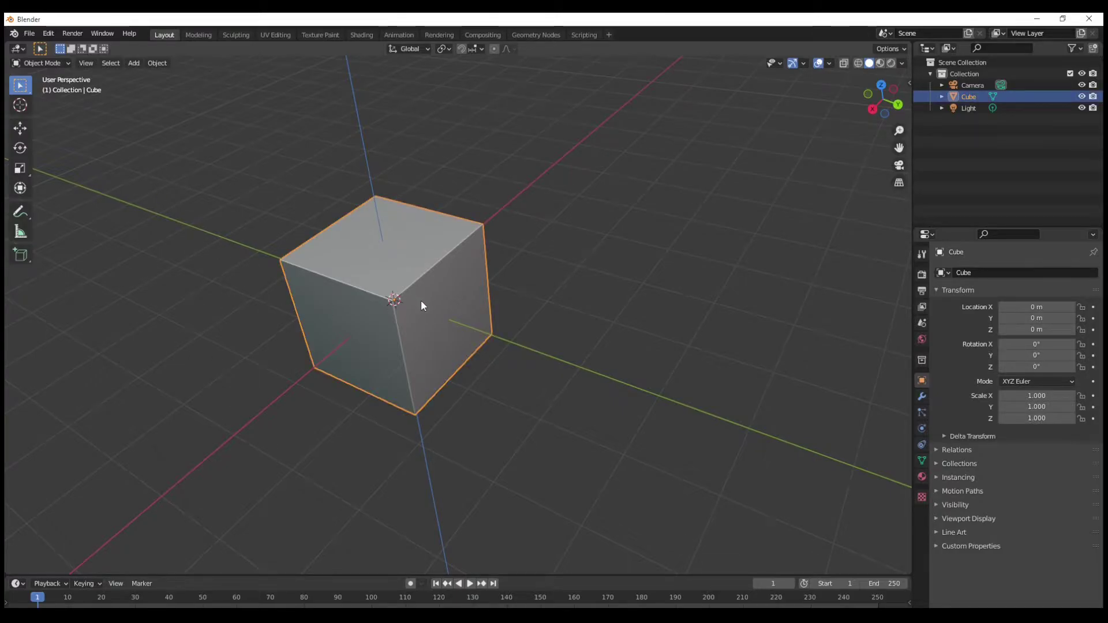
{"action": "key", "text": "Tab"}
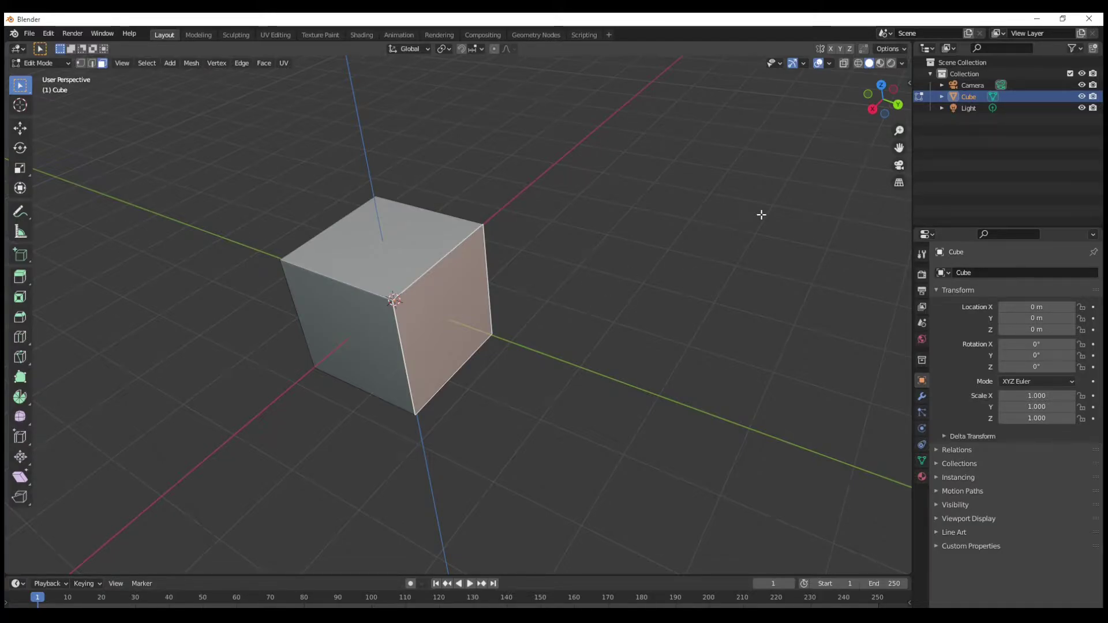
{"action": "key", "text": "i"}
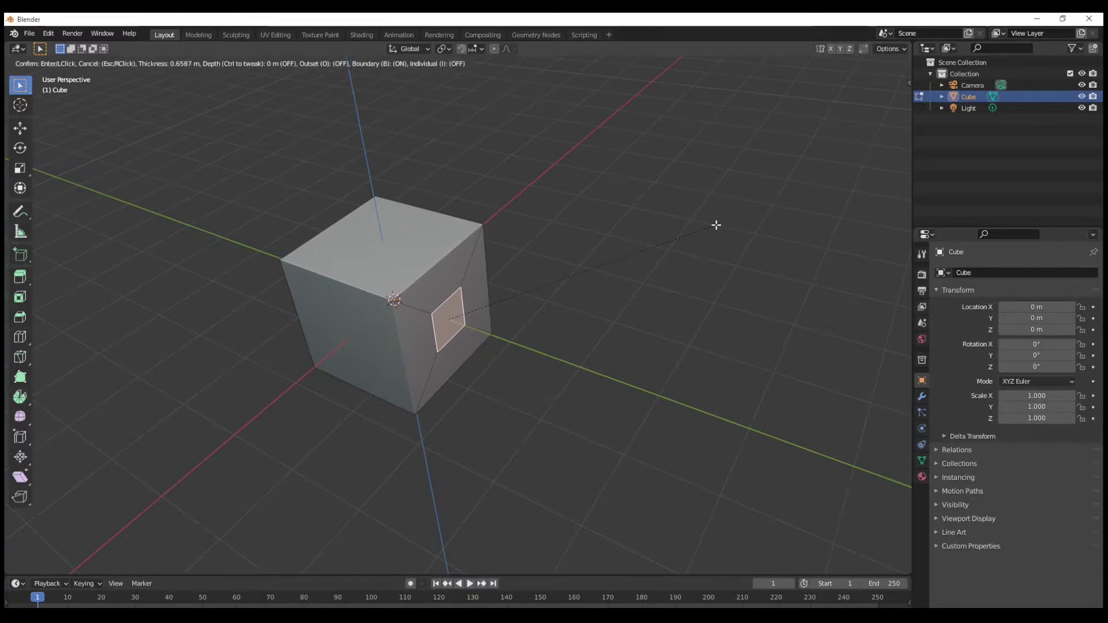
{"action": "left_click", "coordinate": [717, 225]}
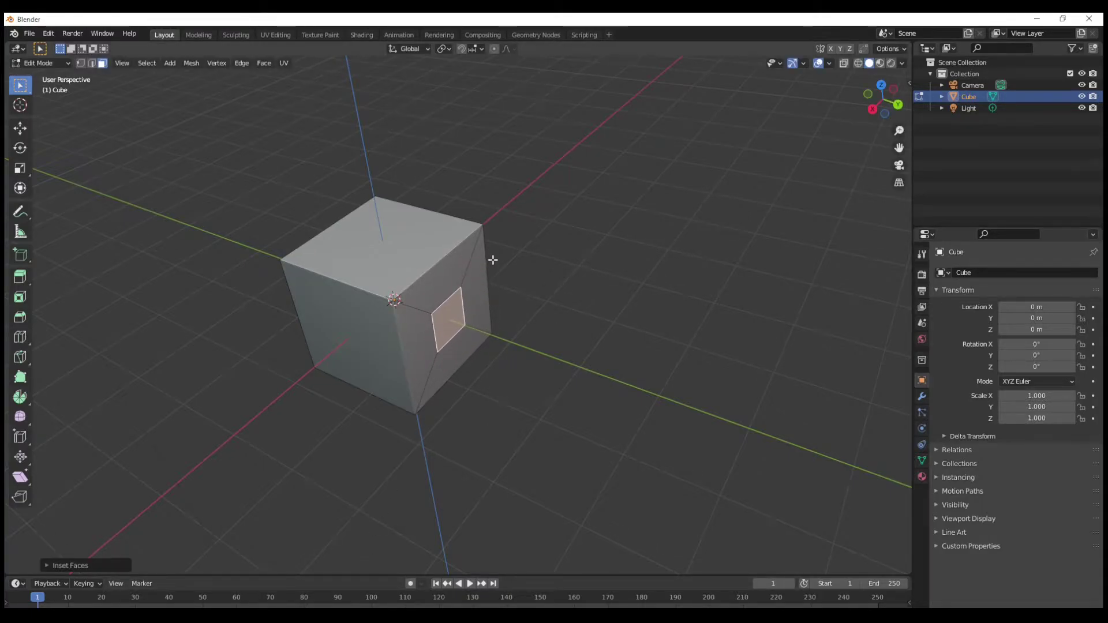
{"action": "key", "text": "e"}
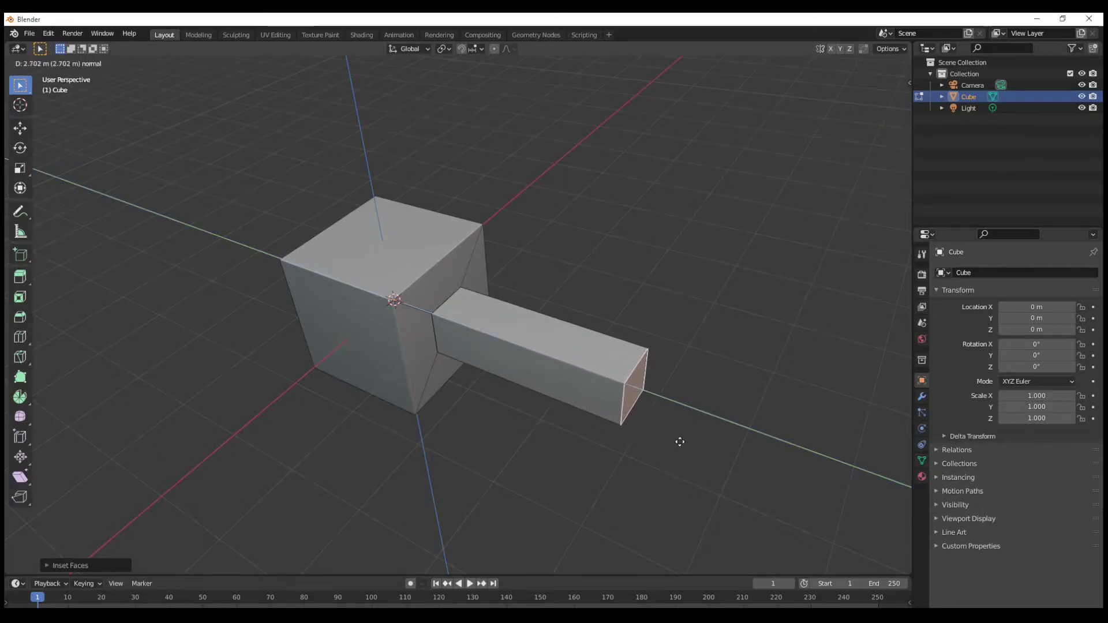
{"action": "left_click", "coordinate": [685, 444]}
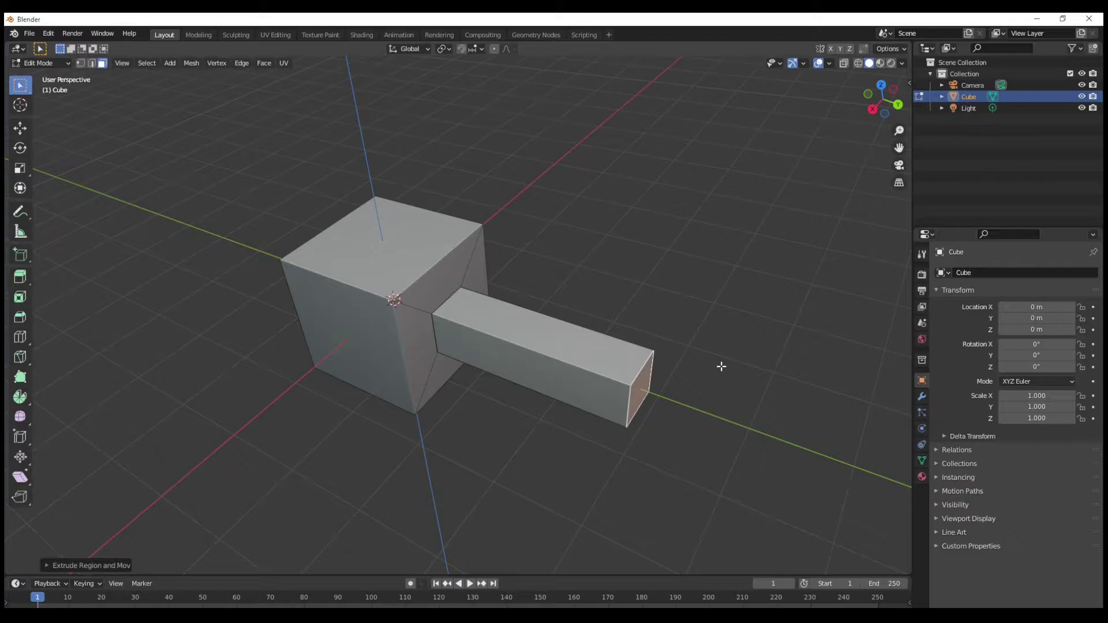
Extrude the arm's end face without lengthening the arm, and scale it up to roughly twice its size as a flat flange.
{"action": "key", "text": "s"}
{"action": "right_click", "coordinate": [796, 310]}
{"action": "key", "text": "e"}
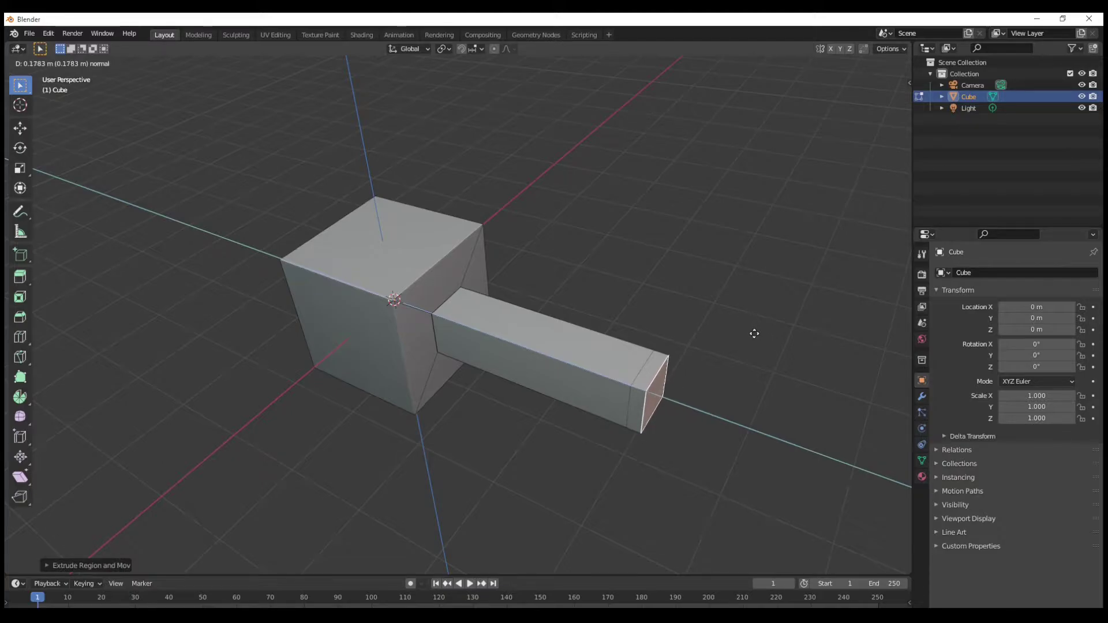
{"action": "left_click", "coordinate": [746, 329]}
{"action": "key", "text": "s"}
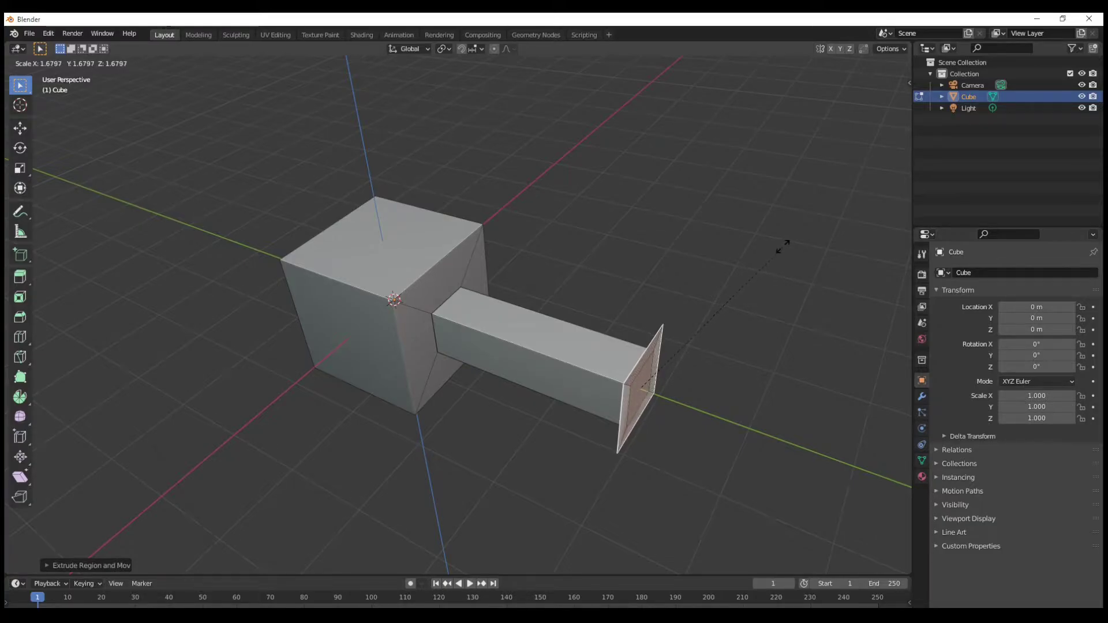
{"action": "left_click", "coordinate": [805, 185]}
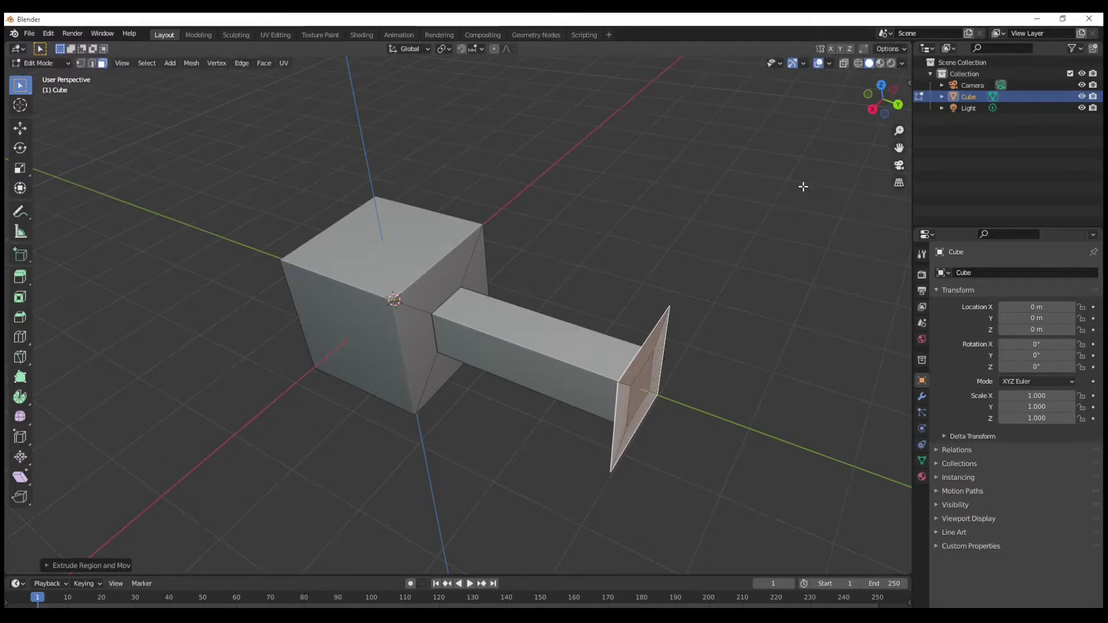
Extrude the flange face outward about 1.2 m and scale its end face to about 0.1, forming a pointed arrowhead.
{"action": "key", "text": "e"}
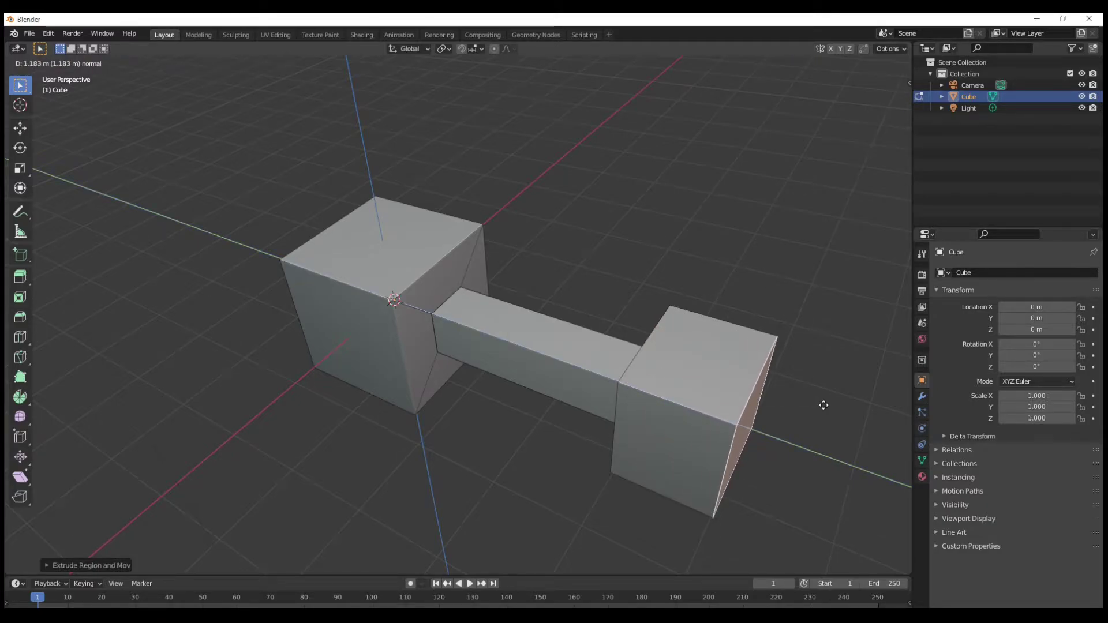
{"action": "left_click", "coordinate": [836, 405]}
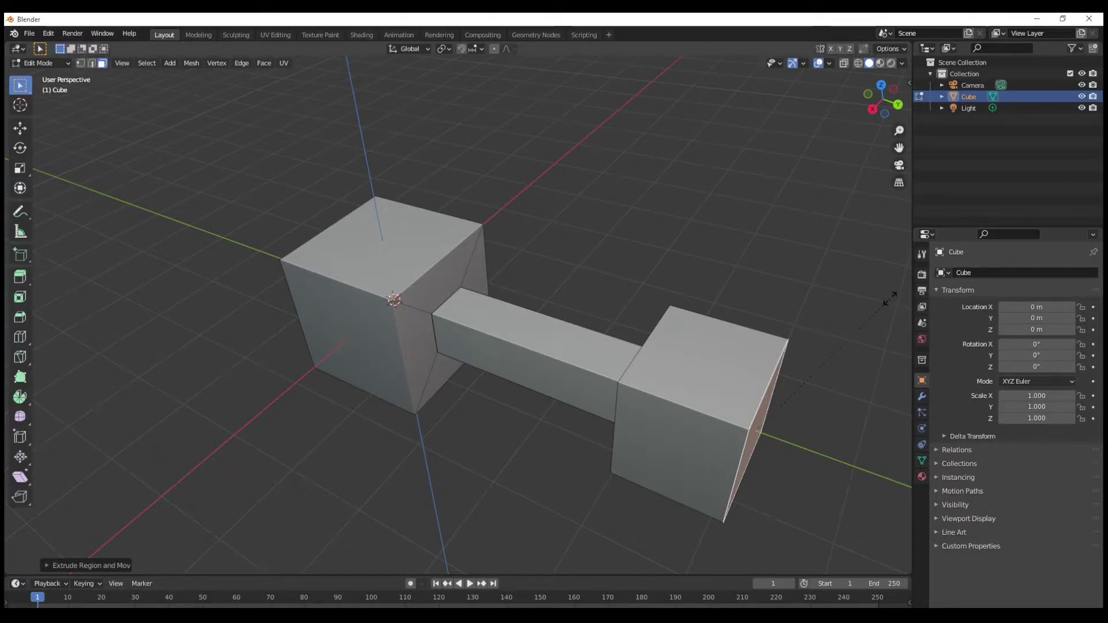
{"action": "key", "text": "s"}
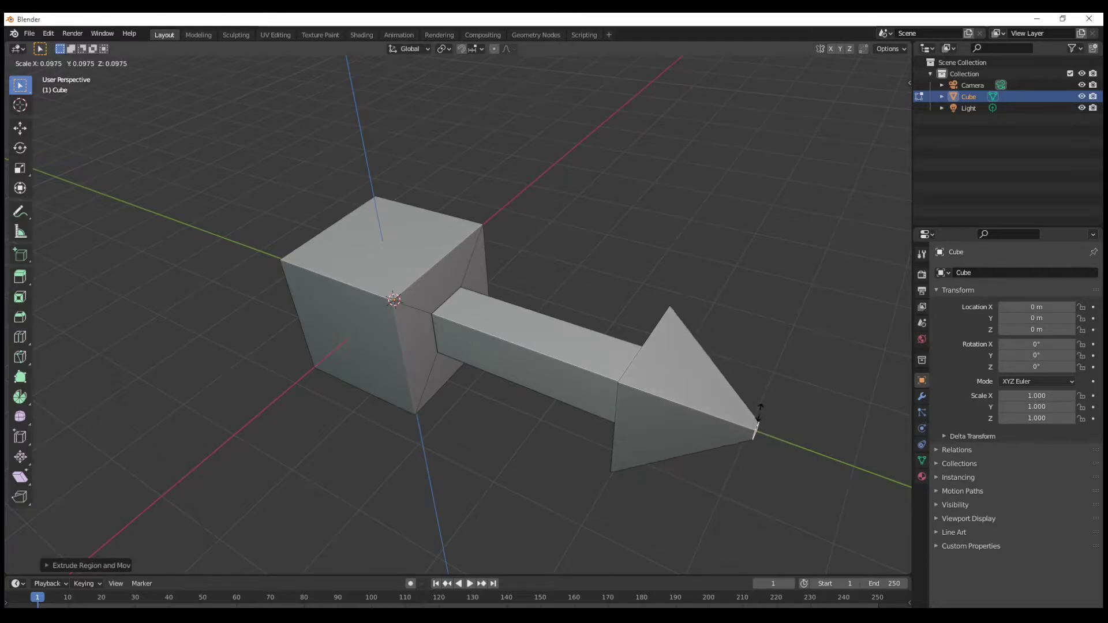
{"action": "left_click", "coordinate": [762, 408]}
Inset the cube's +X side face by about 0.84 m and extrude it outward into a thin second arm.
{"action": "middle_click_drag", "start_coordinate": [762, 408], "coordinate": [233, 302]}
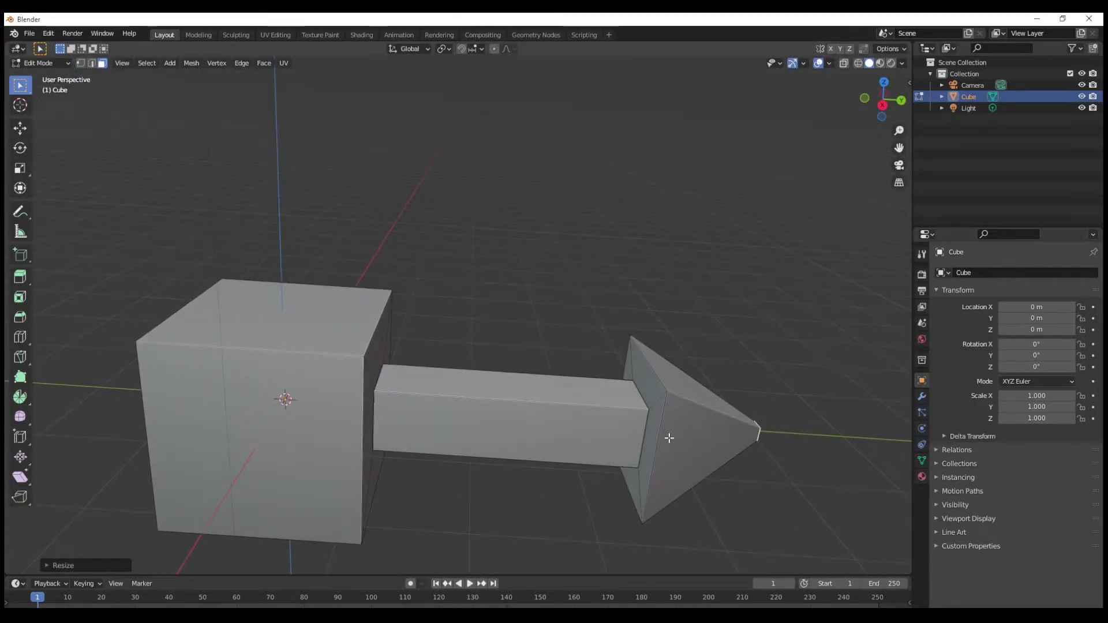
{"action": "middle_click_drag", "start_coordinate": [646, 254], "coordinate": [755, 329]}
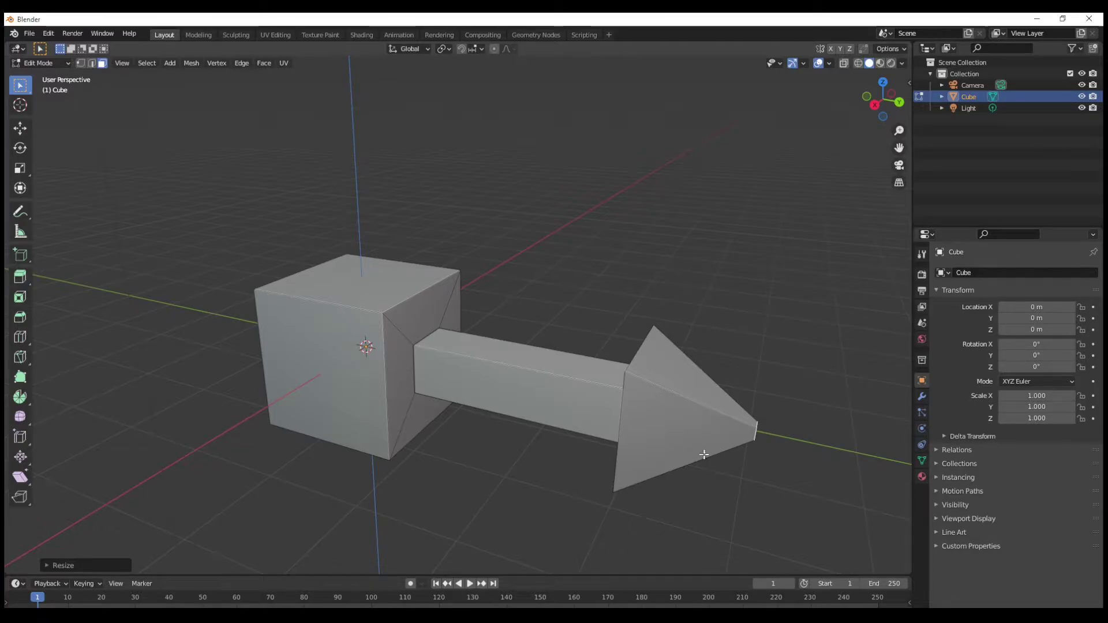
{"action": "mouse_move", "coordinate": [710, 423]}
{"action": "middle_mouse_down"}
{"action": "mouse_move", "coordinate": [690, 433]}
{"action": "mouse_move", "coordinate": [720, 433]}
{"action": "middle_mouse_up"}
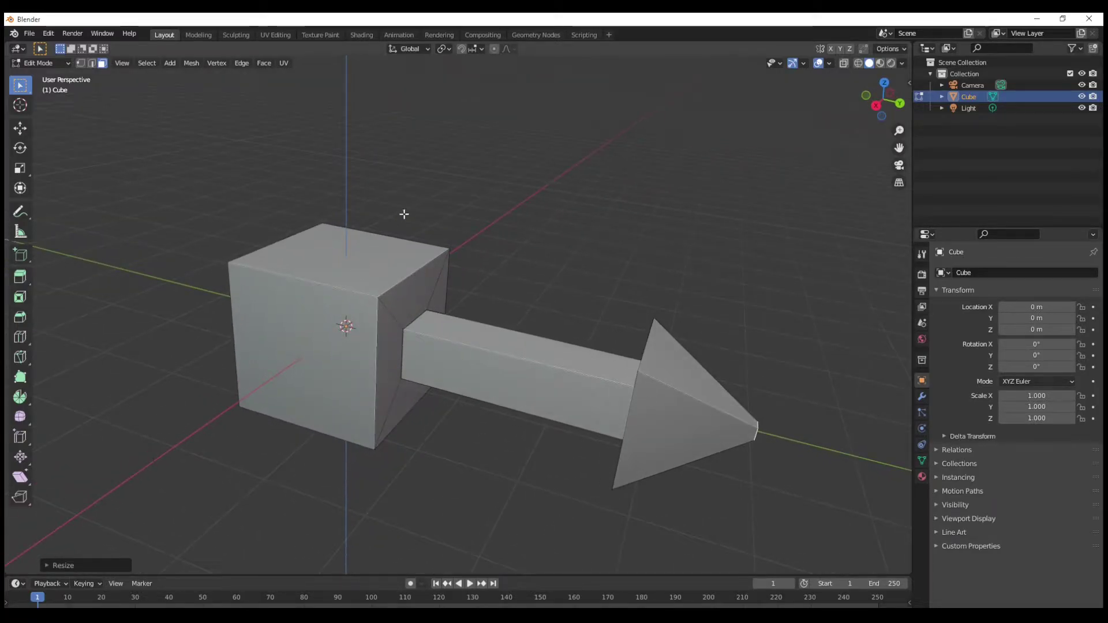
{"action": "left_click", "coordinate": [407, 253]}
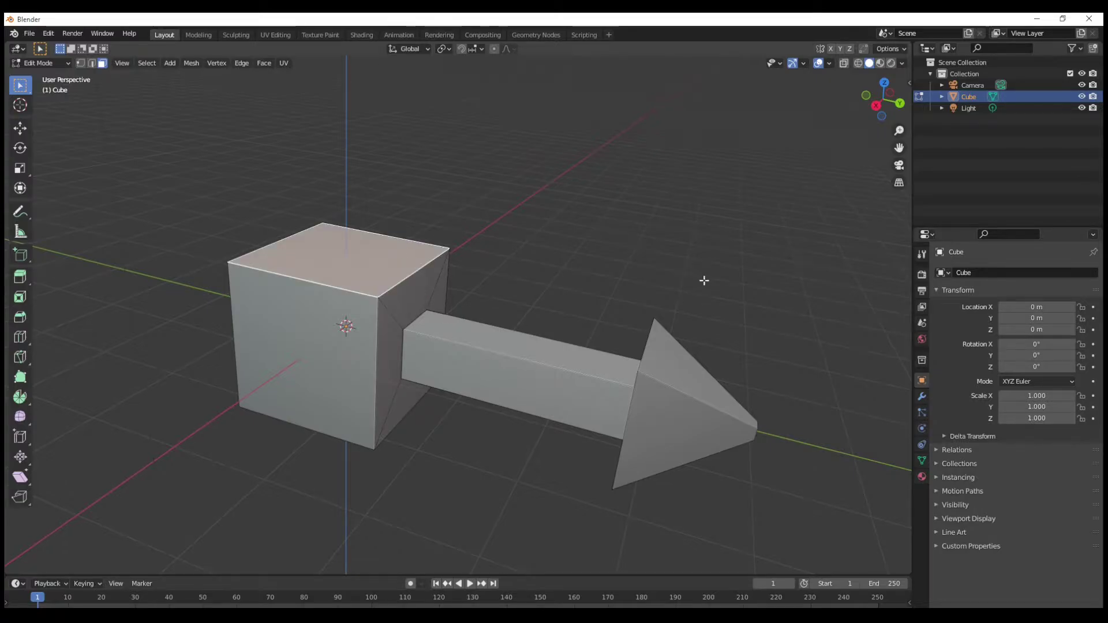
{"action": "middle_click_drag", "start_coordinate": [704, 281], "coordinate": [444, 316]}
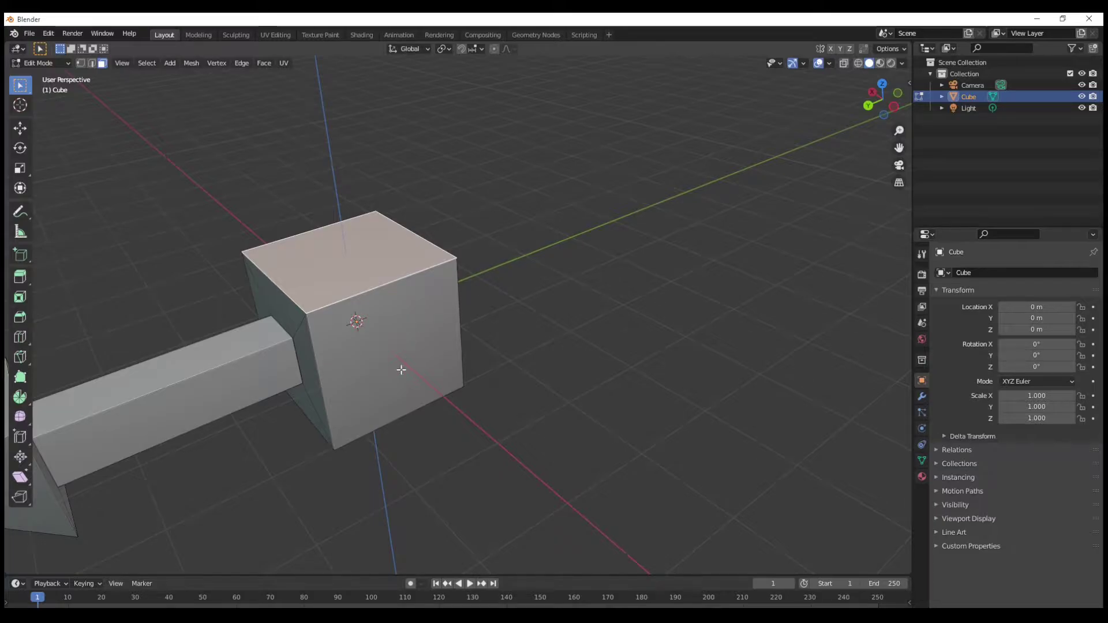
{"action": "left_click", "coordinate": [391, 348]}
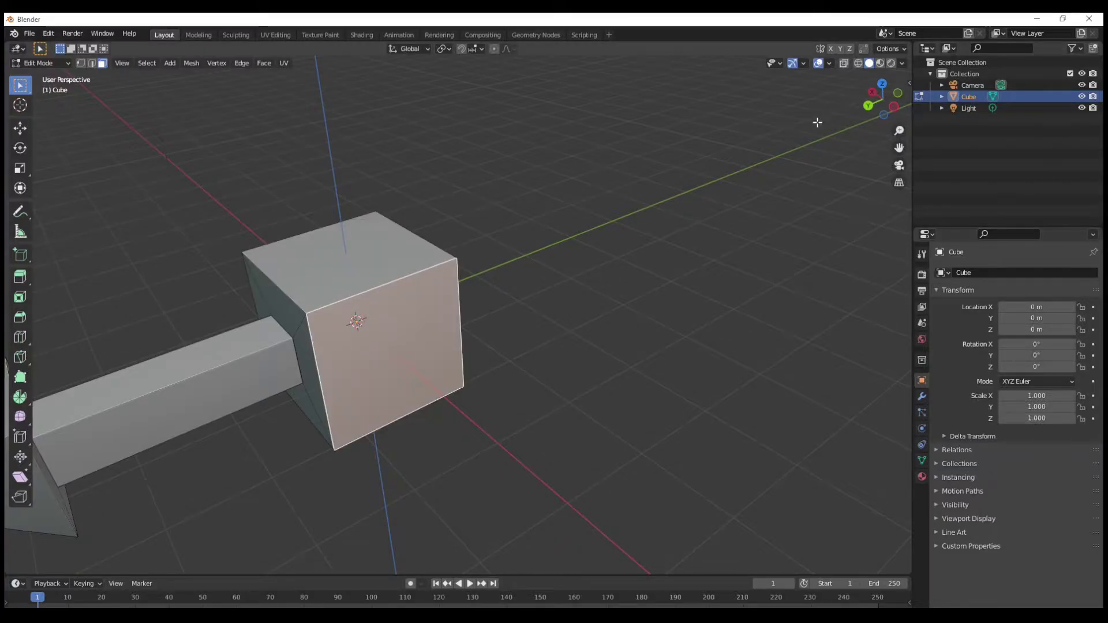
{"action": "middle_click_drag", "start_coordinate": [621, 311], "coordinate": [906, 327]}
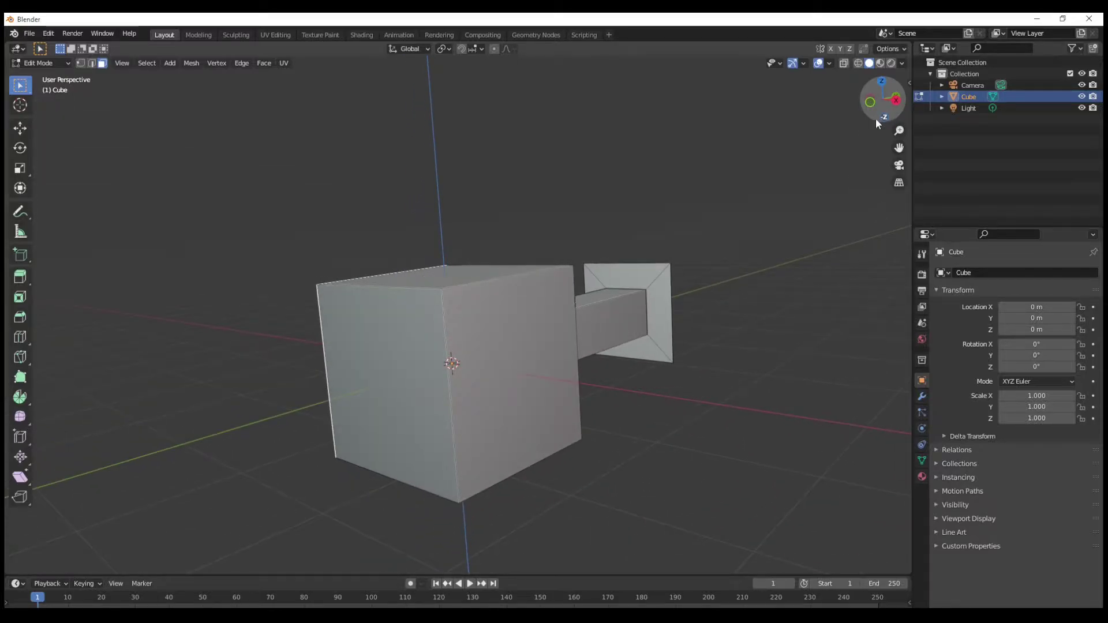
{"action": "left_click", "coordinate": [510, 385]}
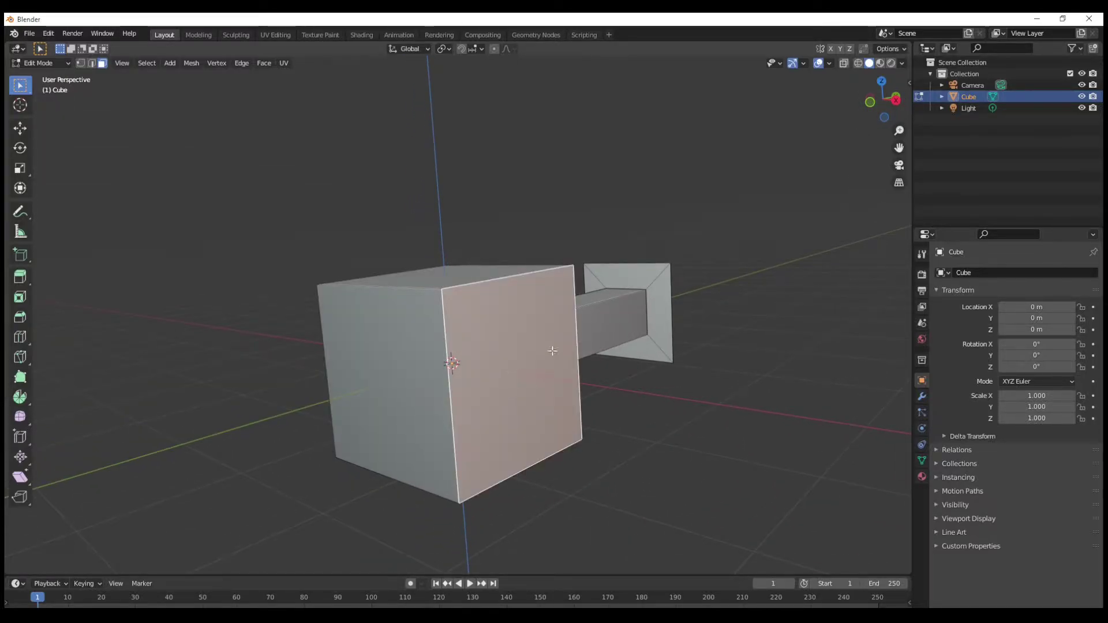
{"action": "key", "text": "i"}
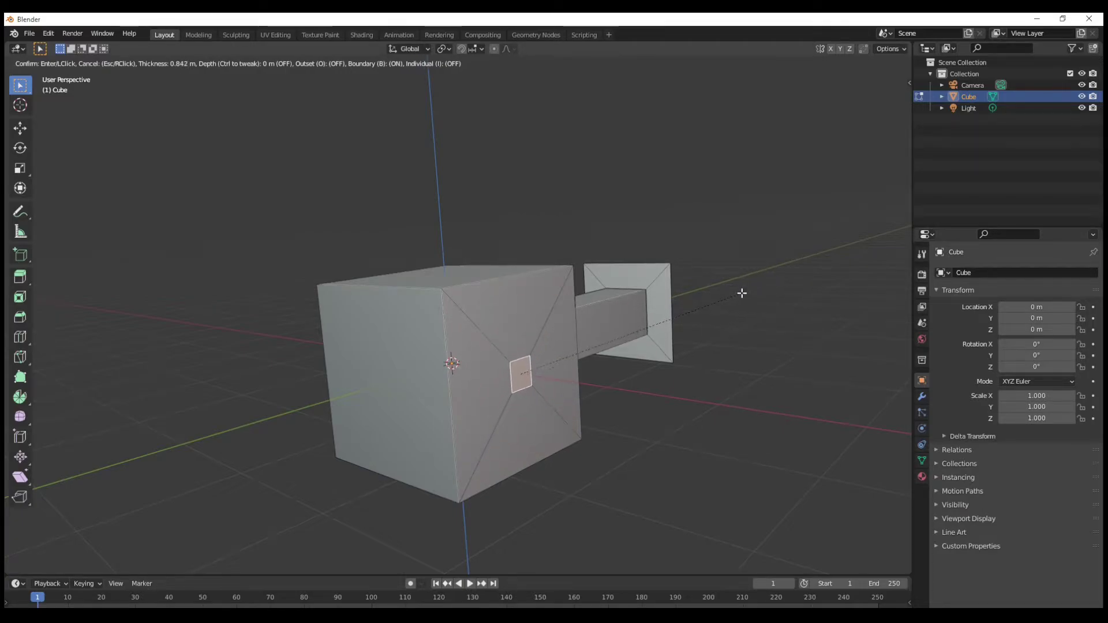
{"action": "left_click", "coordinate": [741, 294]}
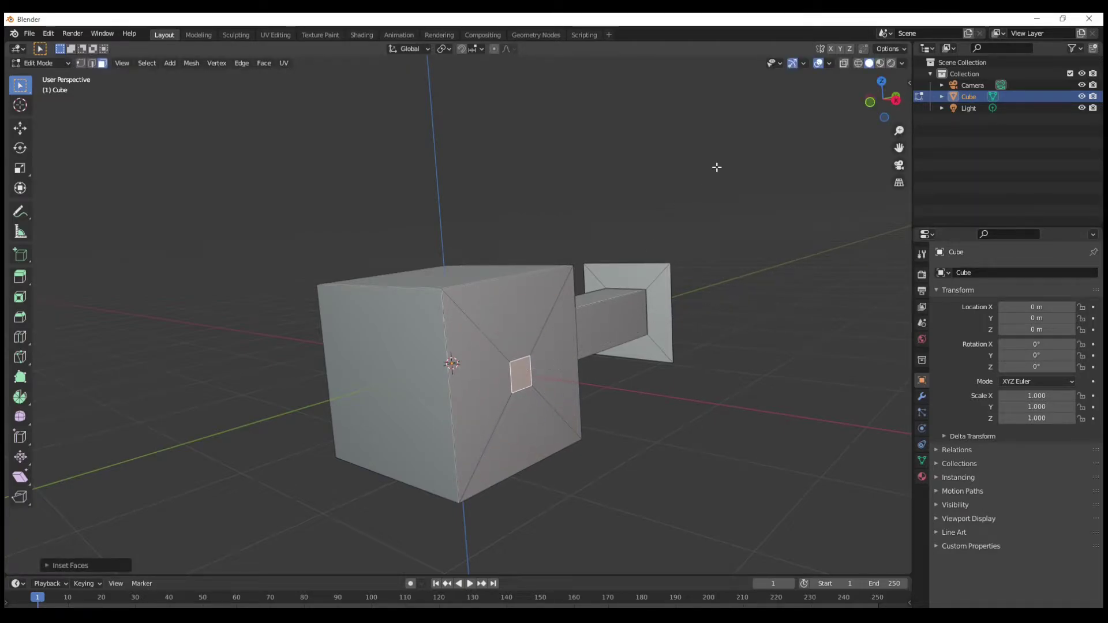
{"action": "key", "text": "e"}
{"action": "left_click", "coordinate": [871, 387]}
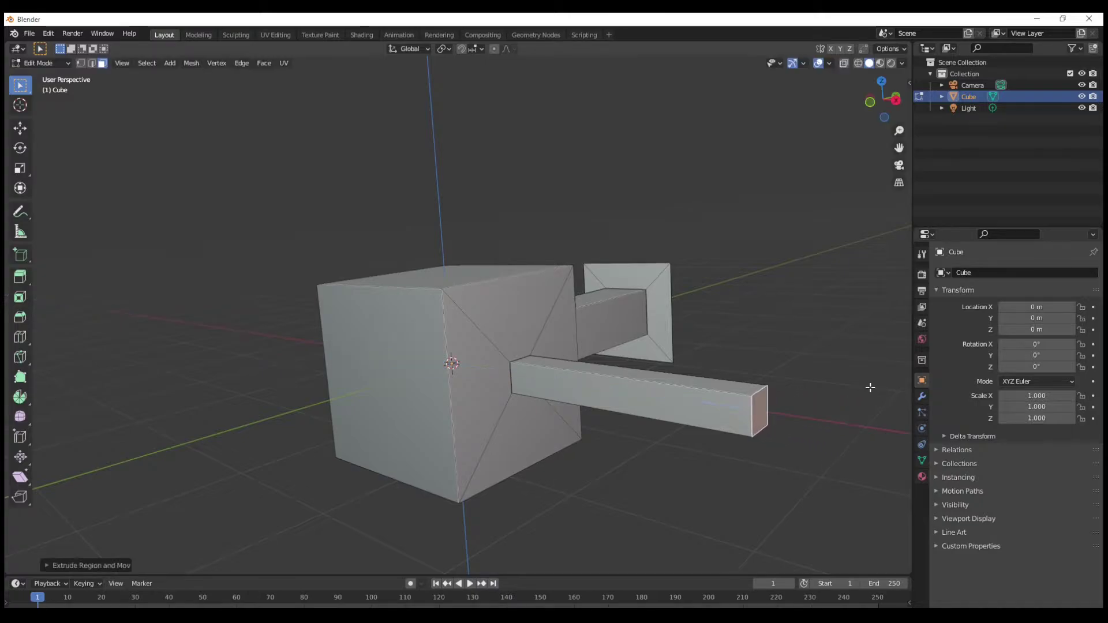
Move the thin arm's end face outward along the global X axis to make the arm considerably longer.
{"action": "middle_click_drag", "start_coordinate": [809, 392], "coordinate": [611, 278], "text": "shift"}
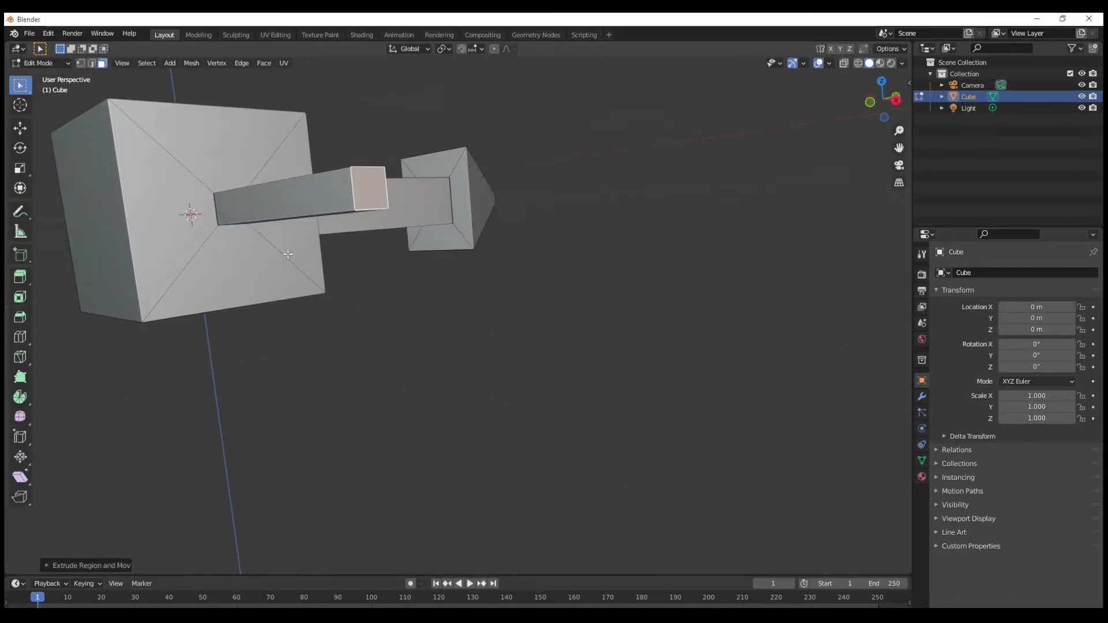
{"action": "middle_click_drag", "start_coordinate": [287, 254], "coordinate": [478, 194]}
{"action": "scroll", "coordinate": [485, 219], "scroll_direction": "down", "scroll_amount": 5}
{"action": "scroll", "coordinate": [505, 279], "scroll_direction": "up", "scroll_amount": 2}
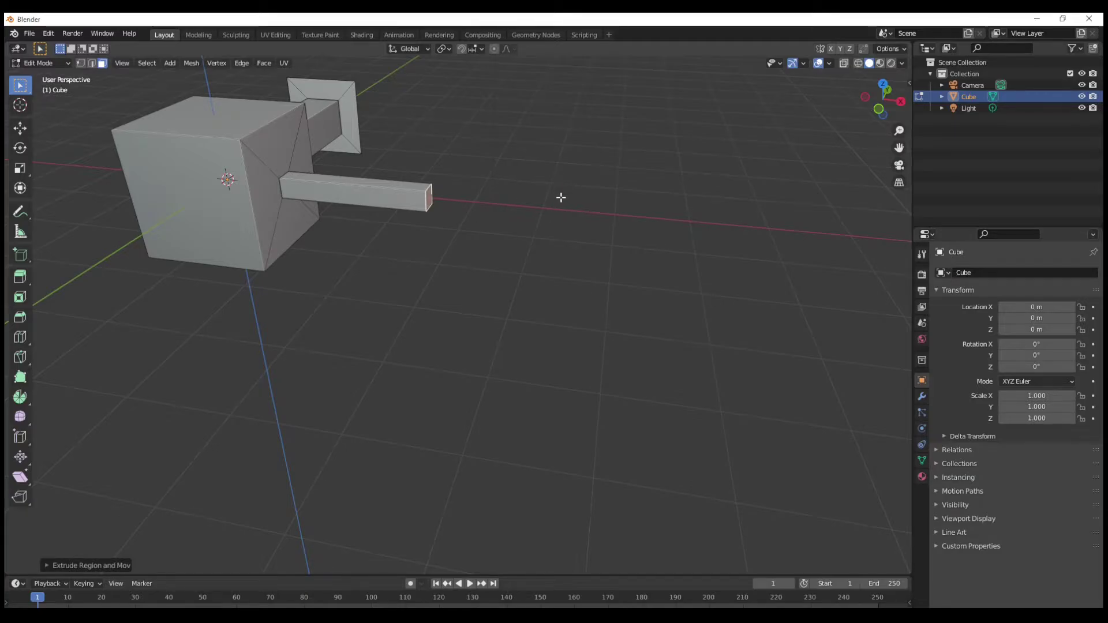
{"action": "middle_click_drag", "start_coordinate": [563, 196], "coordinate": [504, 368], "text": "shift"}
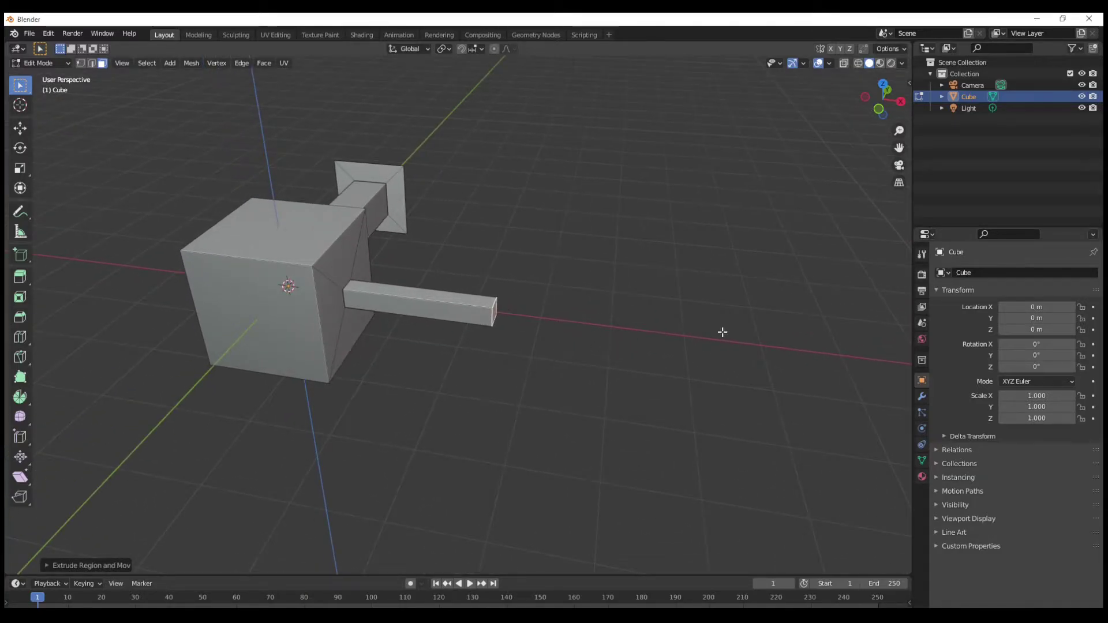
{"action": "key", "text": "g"}
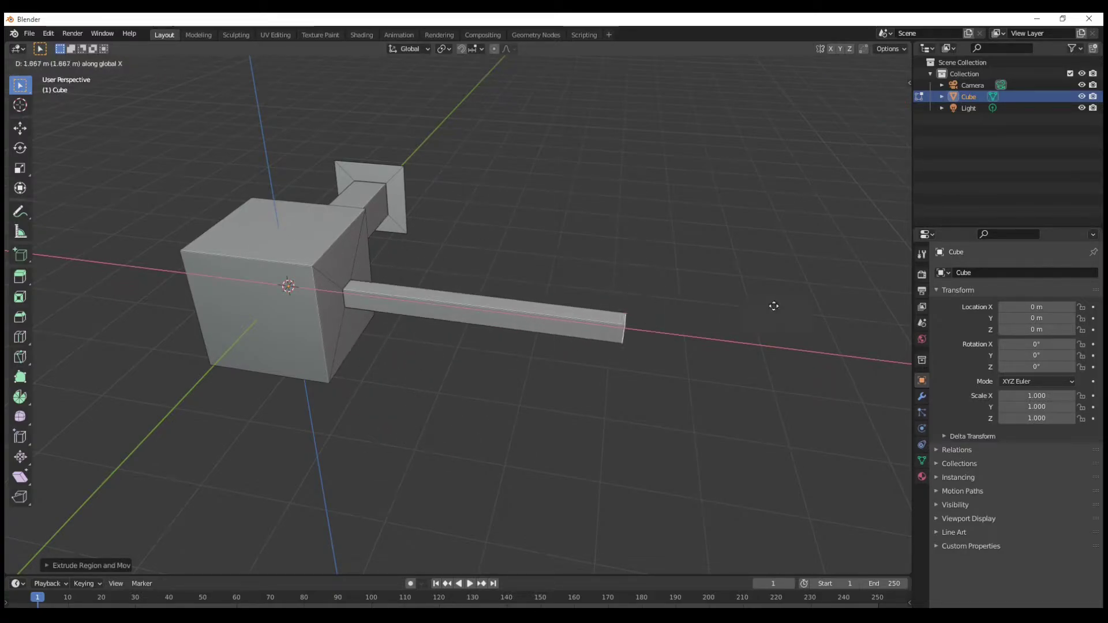
{"action": "left_click", "coordinate": [815, 318]}
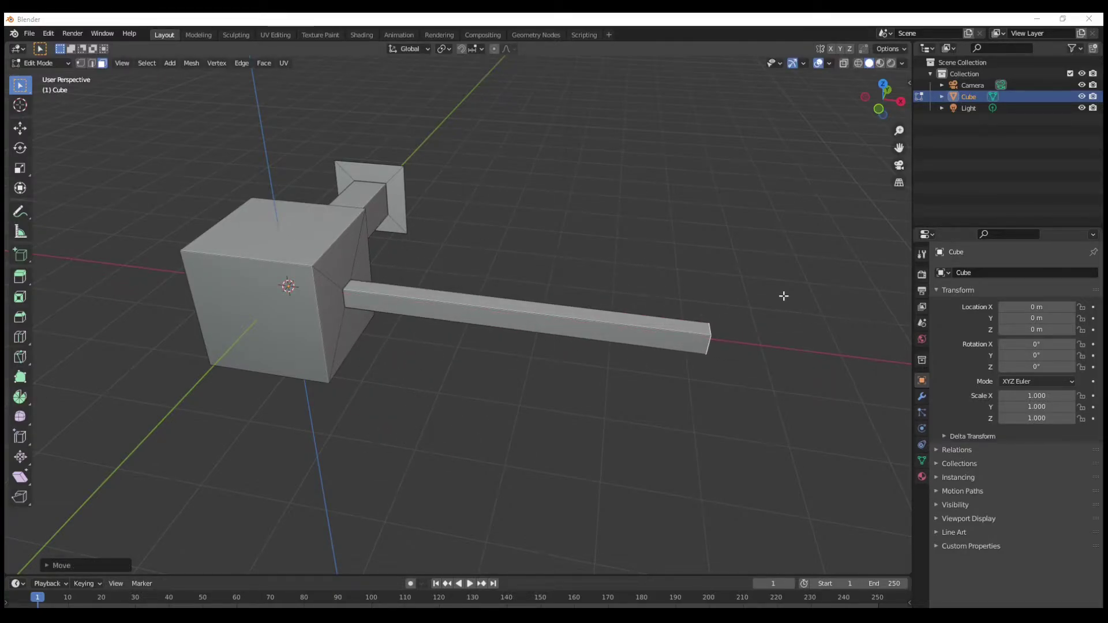
{"action": "middle_click_drag", "start_coordinate": [804, 362], "coordinate": [715, 359]}
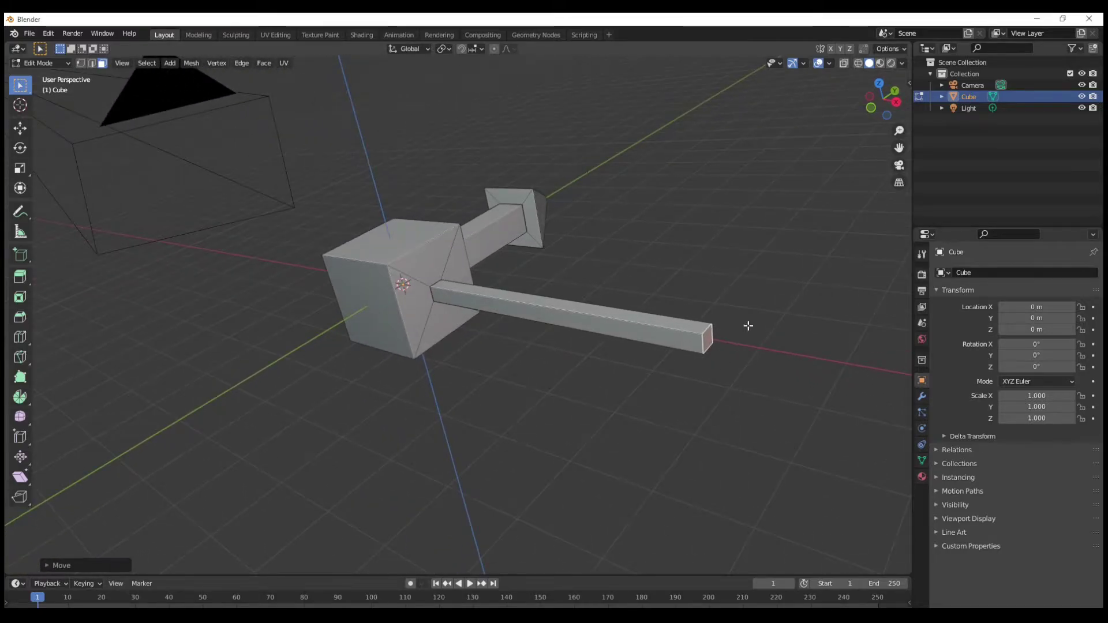
Extrude the thin arm's end face without lengthening the arm, and scale it up to about 2.65 as a flat flange.
{"action": "key", "text": "e"}
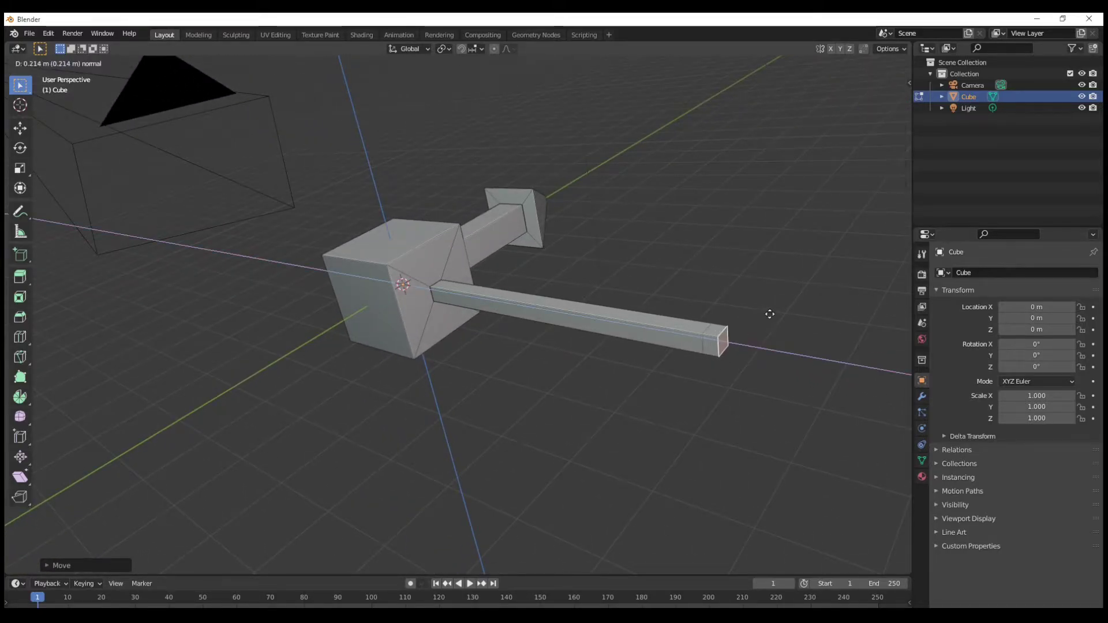
{"action": "left_click", "coordinate": [781, 320]}
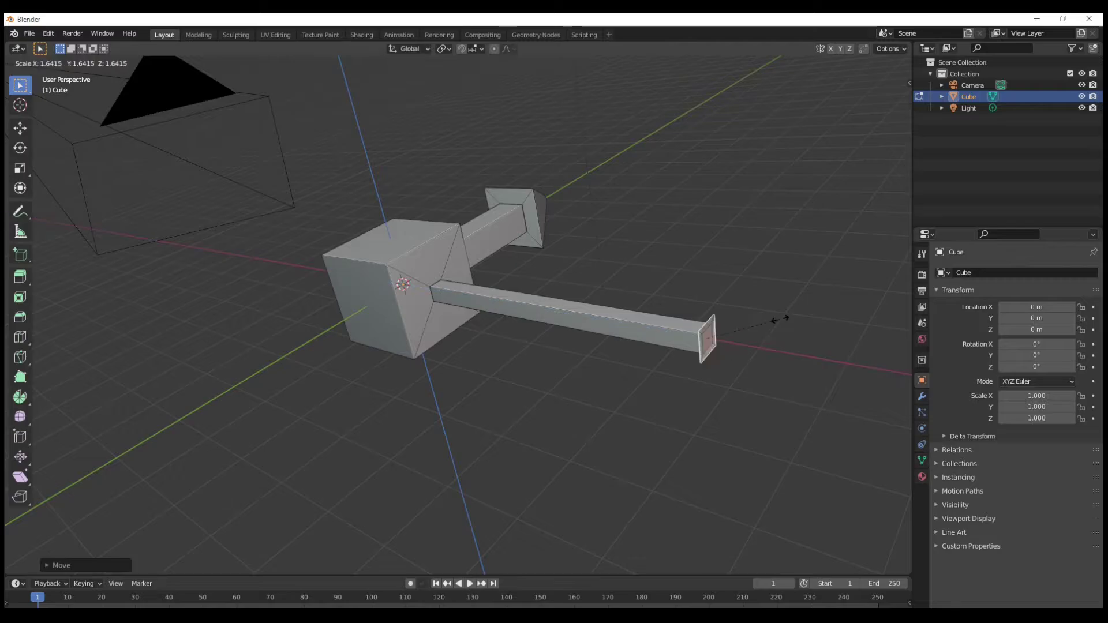
{"action": "key", "text": "s"}
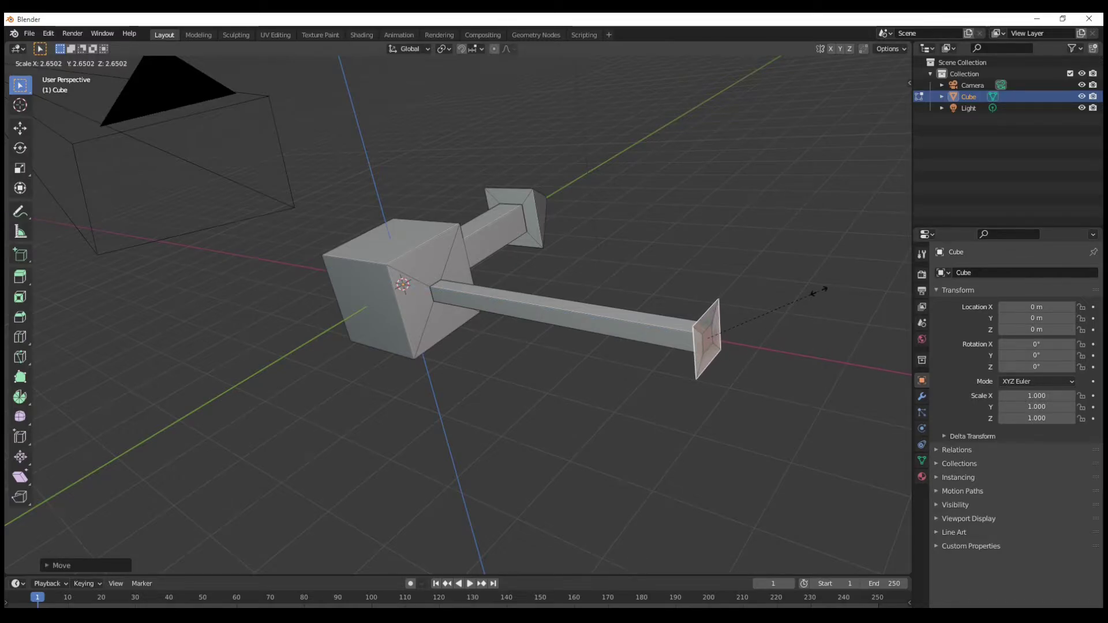
{"action": "left_click", "coordinate": [819, 291]}
Extrude the thin arm's flange outward about 0.63 m and shrink its end face to a small tip, forming an arrowhead.
{"action": "key", "text": "e"}
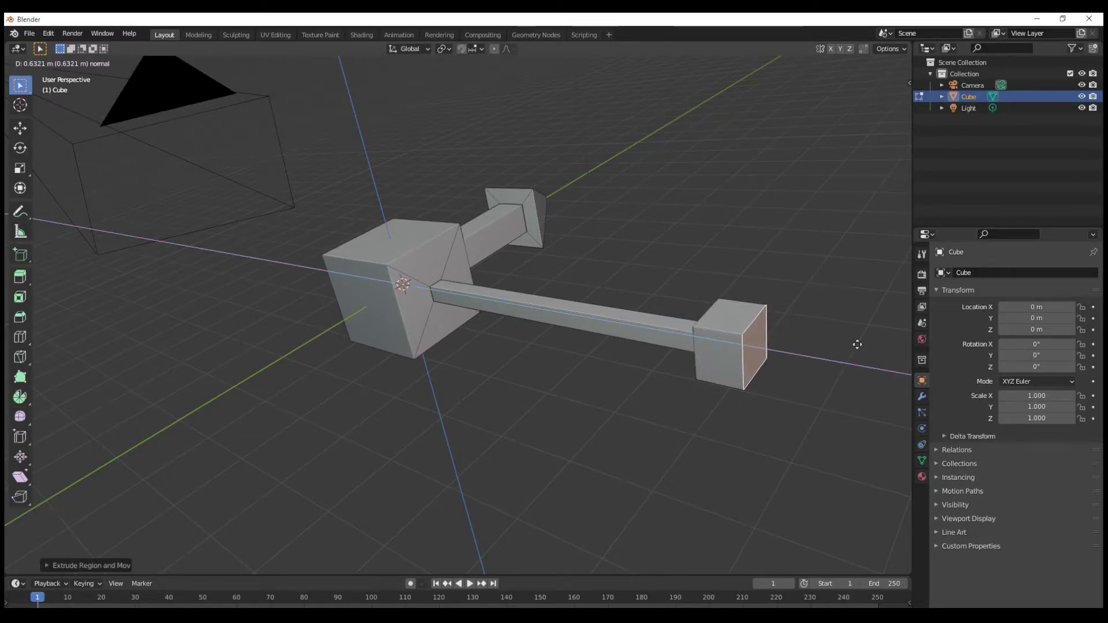
{"action": "left_click", "coordinate": [858, 345]}
{"action": "key", "text": "s"}
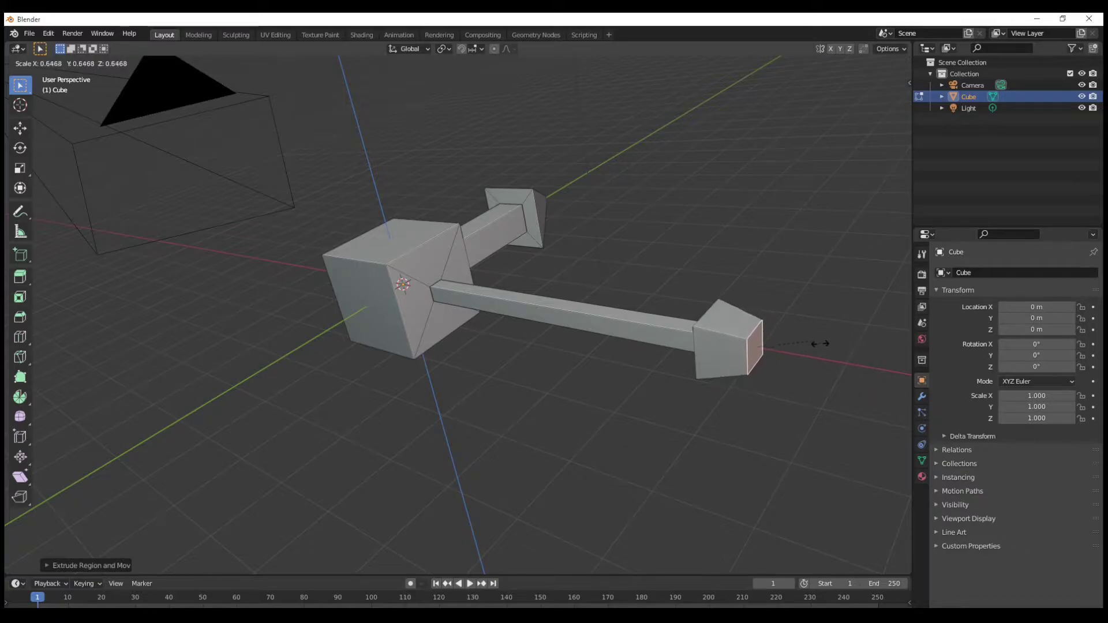
{"action": "left_click", "coordinate": [765, 359]}
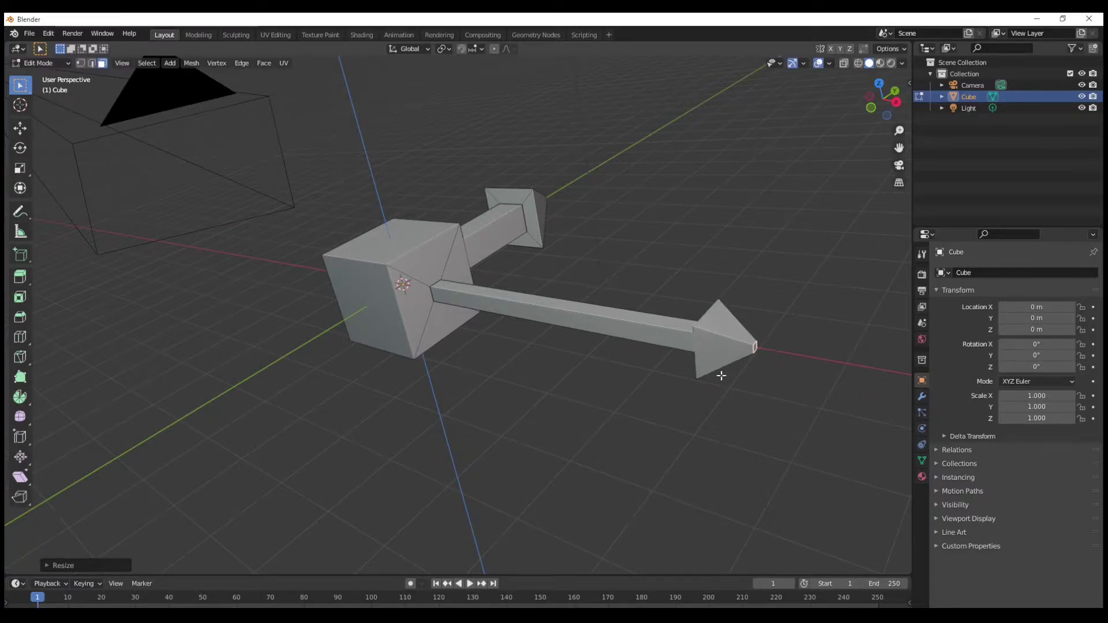
Inset the cube's top face to leave a small centred square.
{"action": "middle_click_drag", "start_coordinate": [720, 375], "coordinate": [520, 297]}
{"action": "left_click", "coordinate": [301, 279]}
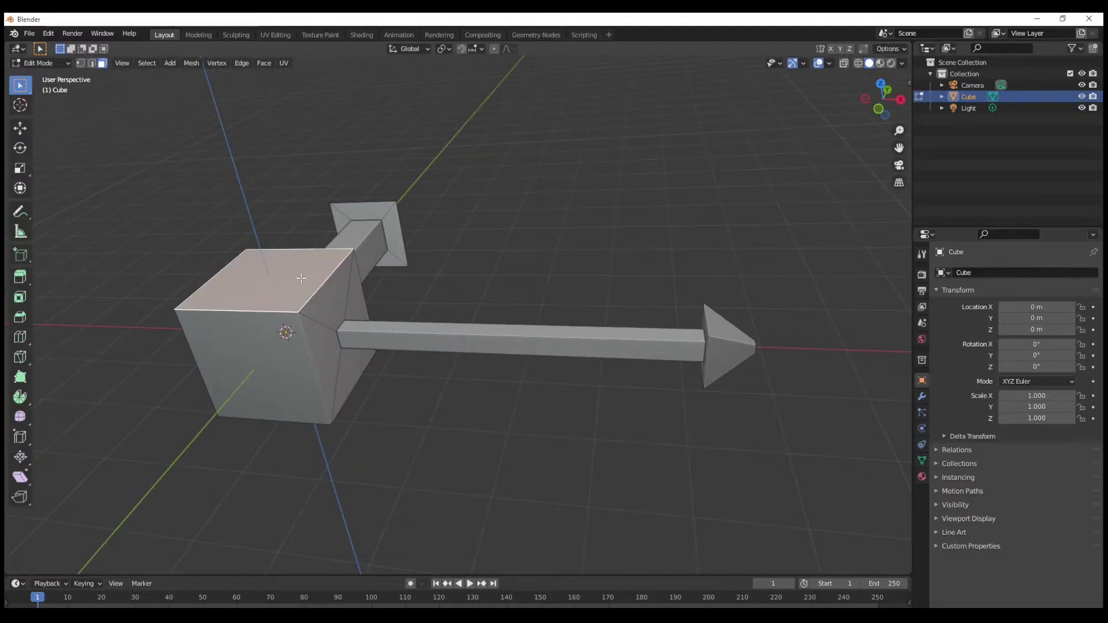
{"action": "key", "text": "i"}
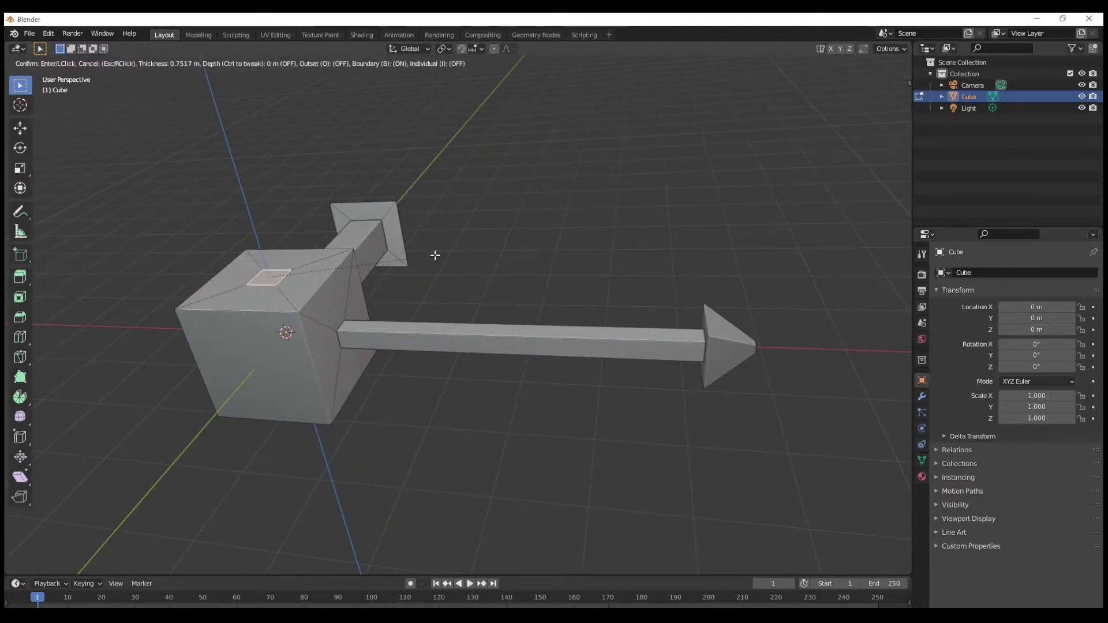
{"action": "left_click", "coordinate": [440, 255]}
Extrude the inset top square upward into a vertical arm and widen its end to roughly twice its size as a flat flange.
{"action": "key", "text": "e"}
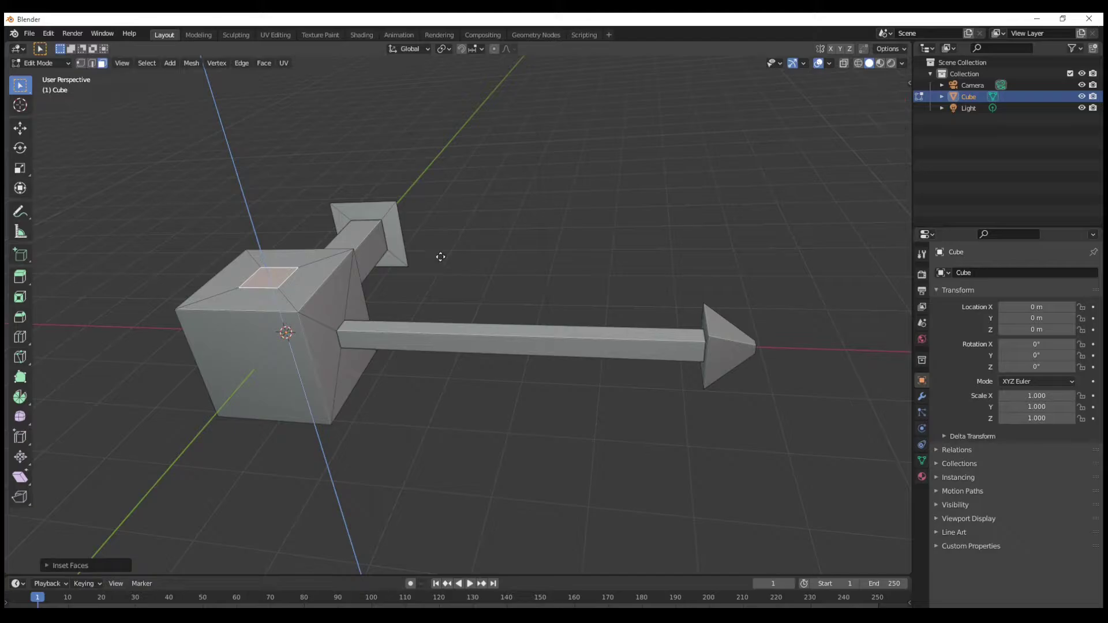
{"action": "left_click", "coordinate": [414, 104]}
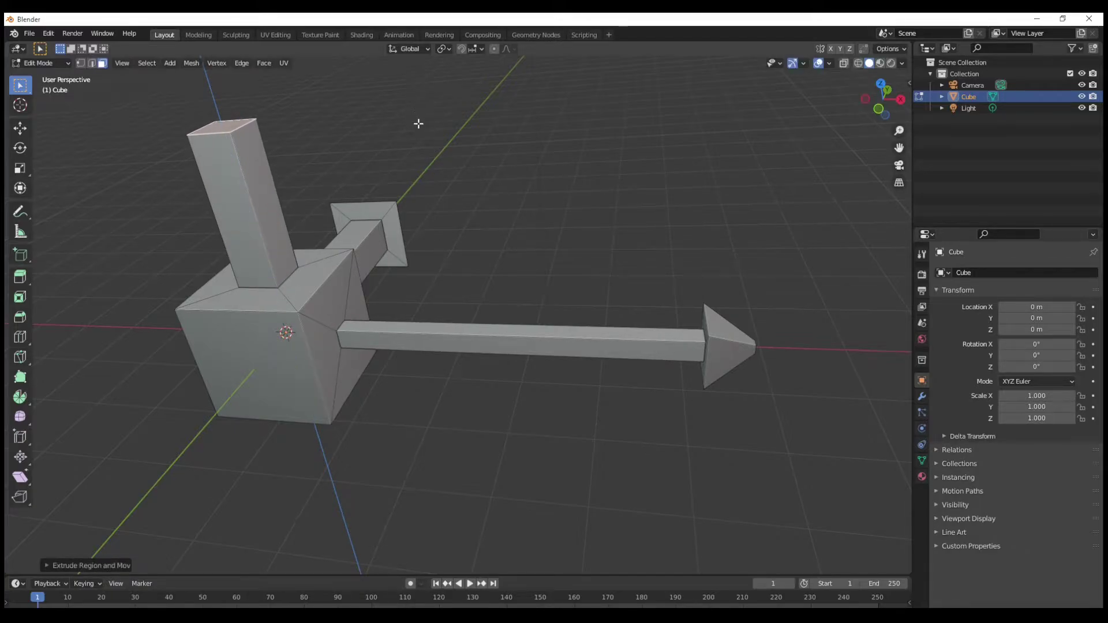
{"action": "key", "text": "s"}
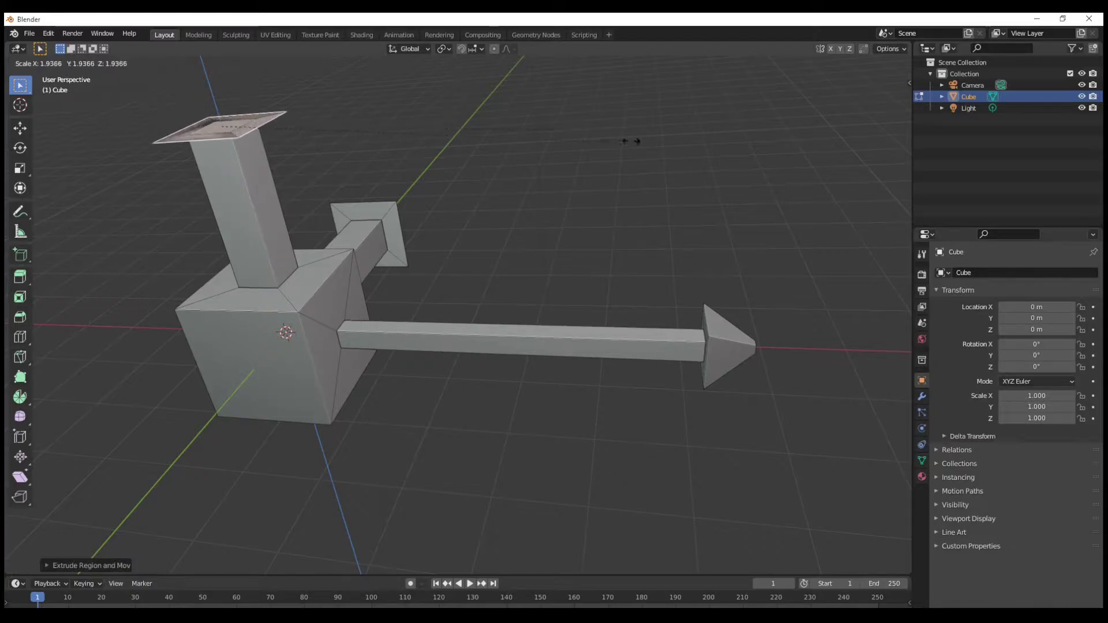
{"action": "left_click", "coordinate": [655, 145]}
Extrude the vertical arm's flange upward about 1.26 m and scale its end face to about 0.09, forming a pointed arrowhead.
{"action": "middle_click_drag", "start_coordinate": [584, 148], "coordinate": [623, 182]}
{"action": "key", "text": "e"}
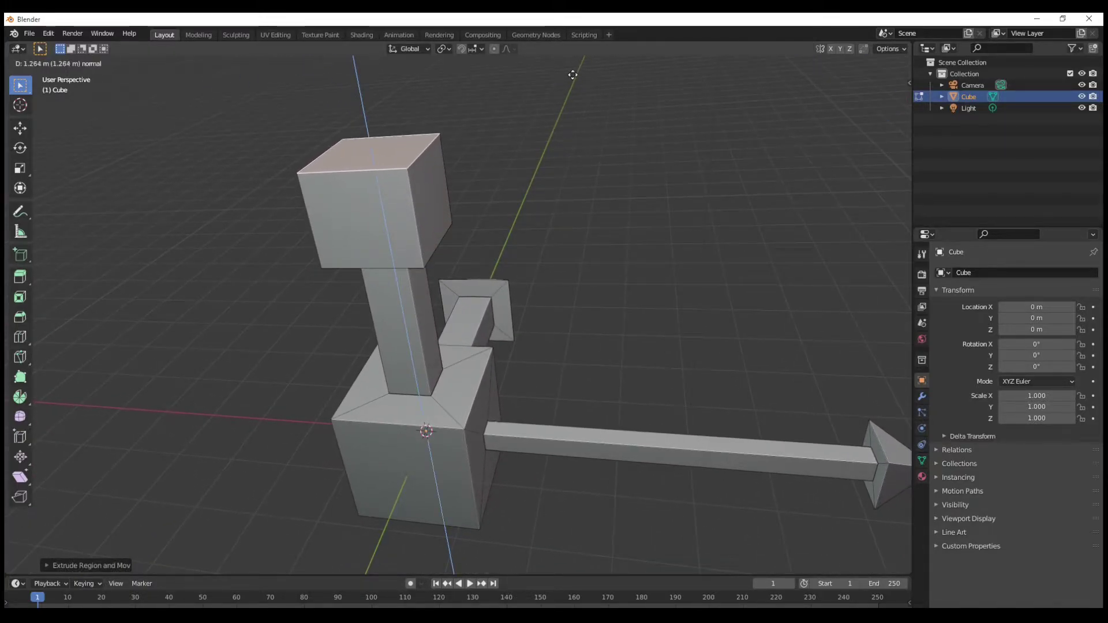
{"action": "left_click", "coordinate": [574, 74]}
{"action": "key", "text": "s"}
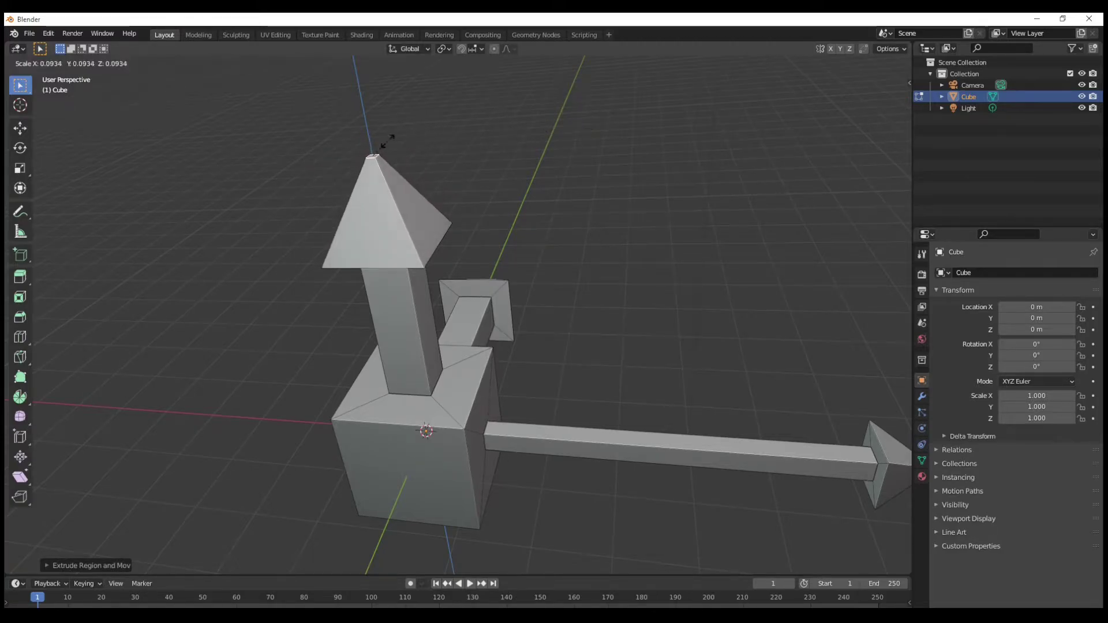
{"action": "left_click", "coordinate": [387, 142]}
Examine the three-arrow model from all around and in the front, top and right orthographic views.
{"action": "middle_click_drag", "start_coordinate": [387, 143], "coordinate": [658, 371]}
{"action": "scroll", "coordinate": [533, 317], "scroll_direction": "down", "scroll_amount": 5}
{"action": "middle_click_drag", "start_coordinate": [843, 253], "coordinate": [371, 347]}
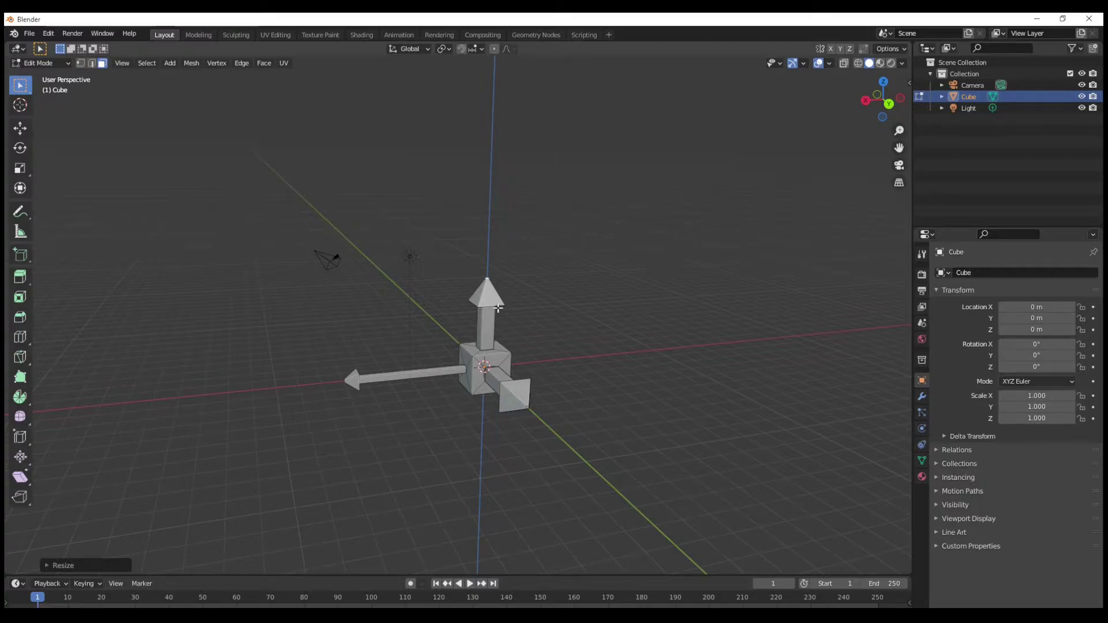
{"action": "middle_click_drag", "start_coordinate": [462, 396], "coordinate": [517, 350]}
{"action": "scroll", "coordinate": [585, 313], "scroll_direction": "up", "scroll_amount": 5}
{"action": "scroll", "coordinate": [512, 331], "scroll_direction": "down", "scroll_amount": 7}
{"action": "scroll", "coordinate": [523, 315], "scroll_direction": "up", "scroll_amount": 2}
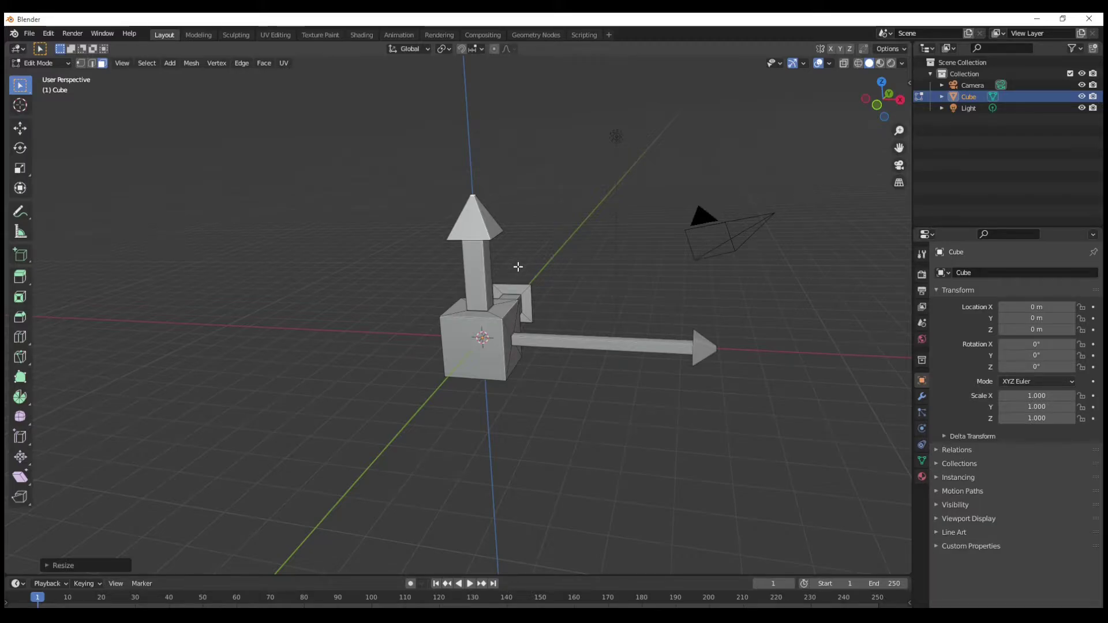
{"action": "key", "text": "KP_1"}
{"action": "key", "text": "KP_7"}
{"action": "key", "text": "KP_3"}
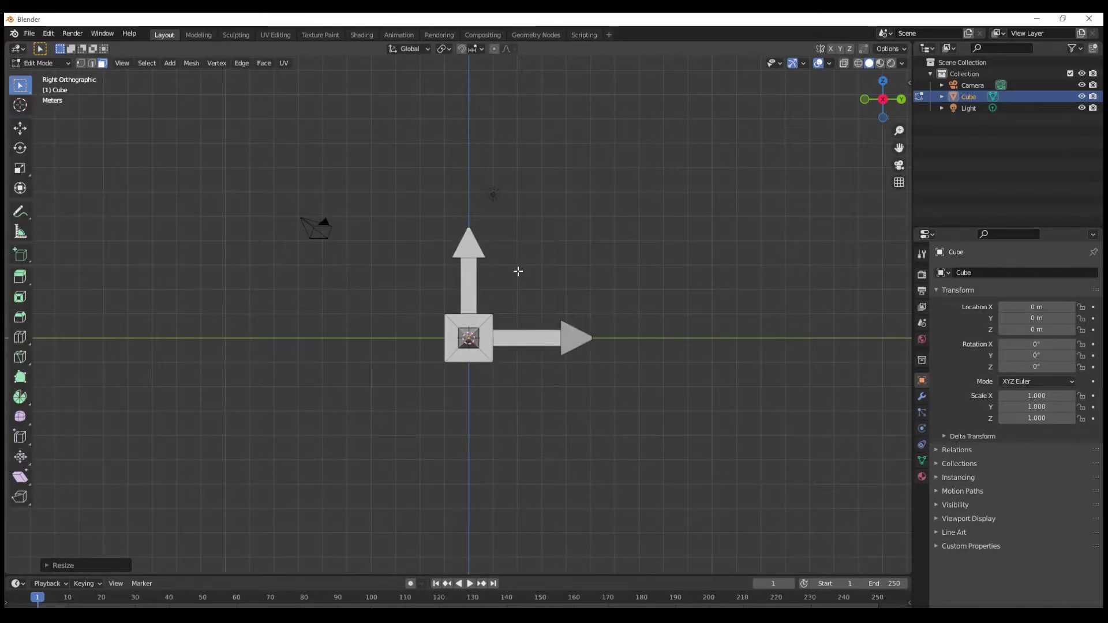
{"action": "middle_click_drag", "start_coordinate": [481, 308], "coordinate": [398, 321]}
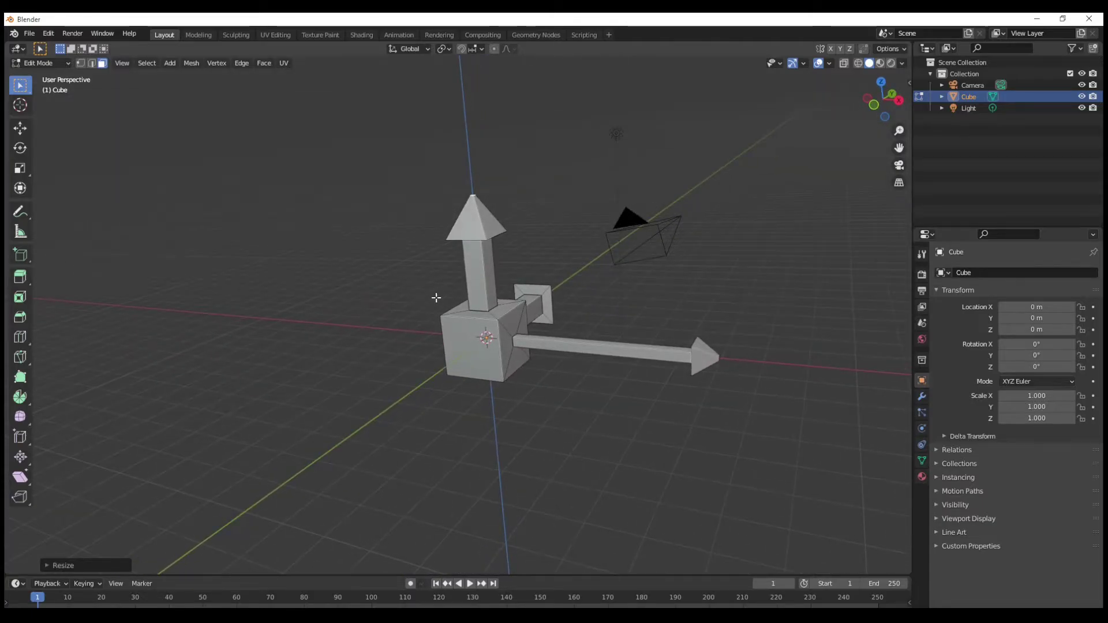
Switch to vertex selection and select the cube's upper corner vertex on the -X, -Y side.
{"action": "scroll", "coordinate": [469, 324], "scroll_direction": "up", "scroll_amount": 6}
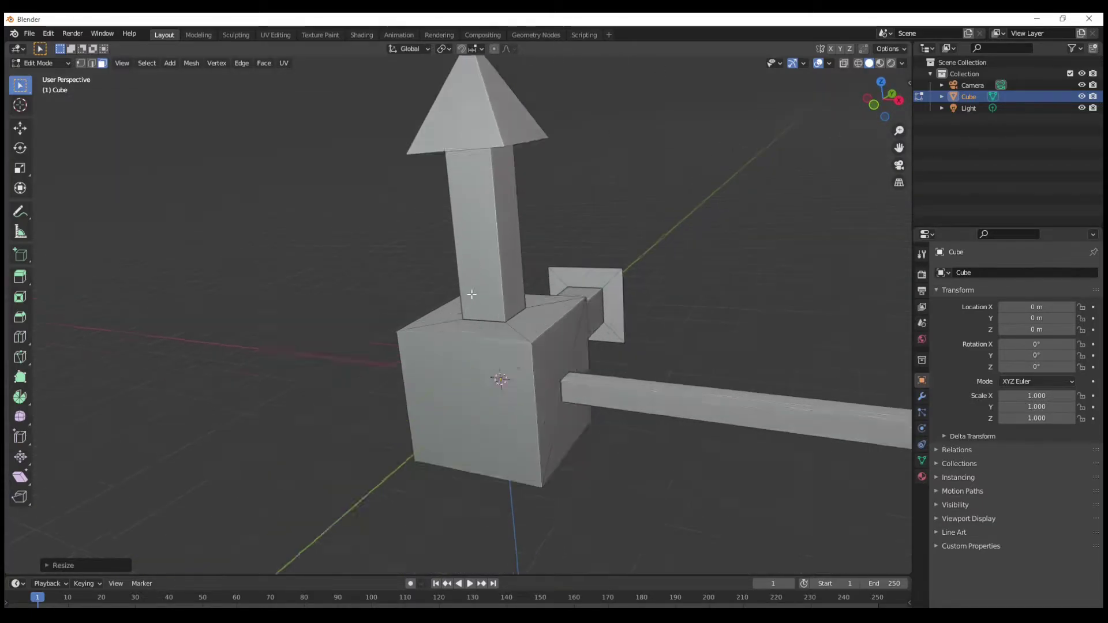
{"action": "key", "text": "1"}
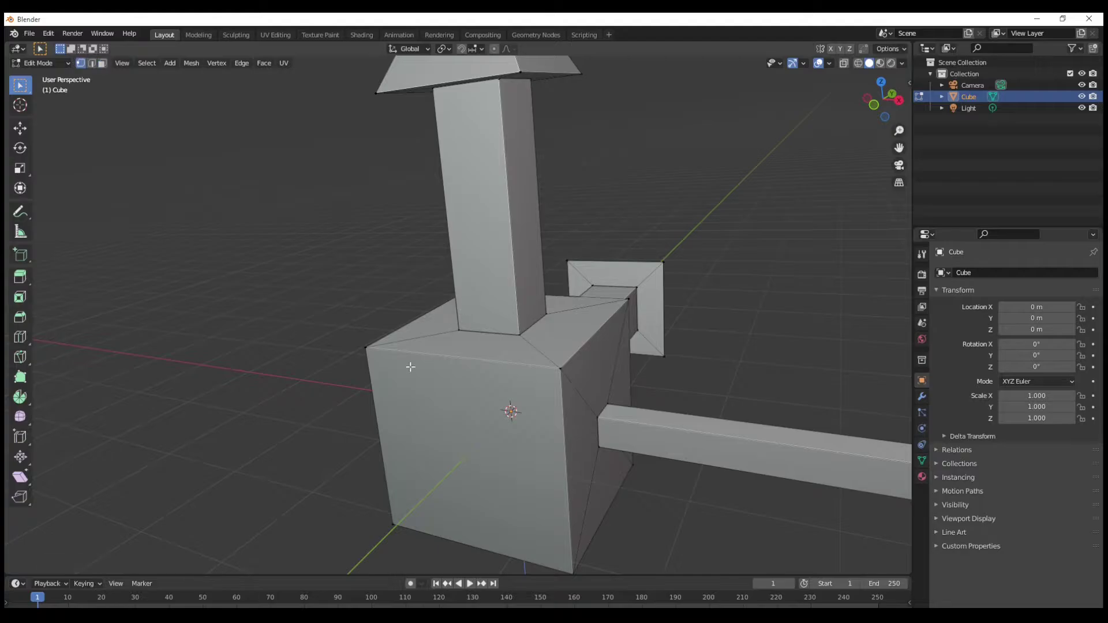
{"action": "mouse_move", "coordinate": [388, 362]}
{"action": "middle_mouse_down"}
{"action": "mouse_move", "coordinate": [425, 384]}
{"action": "mouse_move", "coordinate": [362, 352]}
{"action": "mouse_move", "coordinate": [384, 379]}
{"action": "middle_mouse_up"}
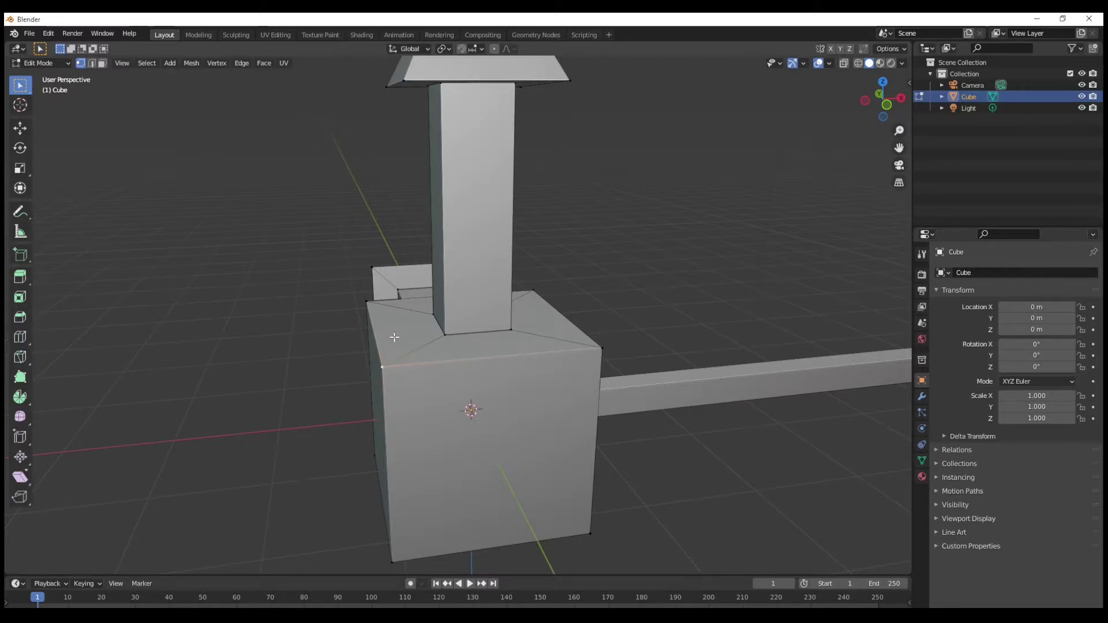
Move the selected cube corner far outward toward -X, and pull the nearest base vertex of the vertical arm outward as well.
{"action": "key", "text": "g"}
{"action": "left_click", "coordinate": [98, 266]}
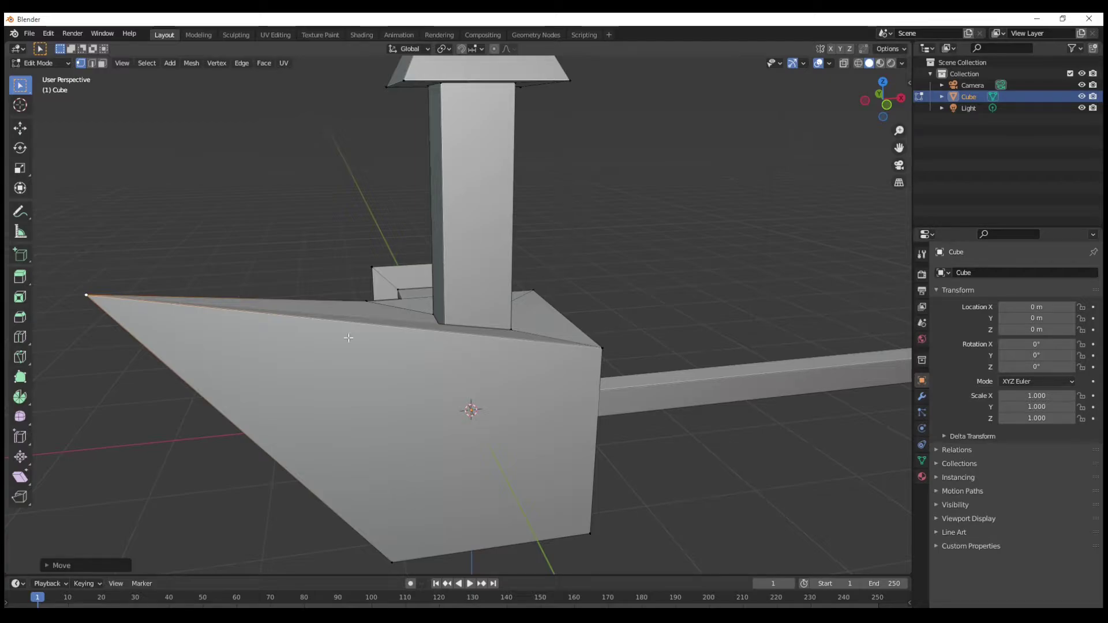
{"action": "middle_click_drag", "start_coordinate": [349, 337], "coordinate": [202, 358]}
{"action": "middle_click_drag", "start_coordinate": [101, 313], "coordinate": [613, 406]}
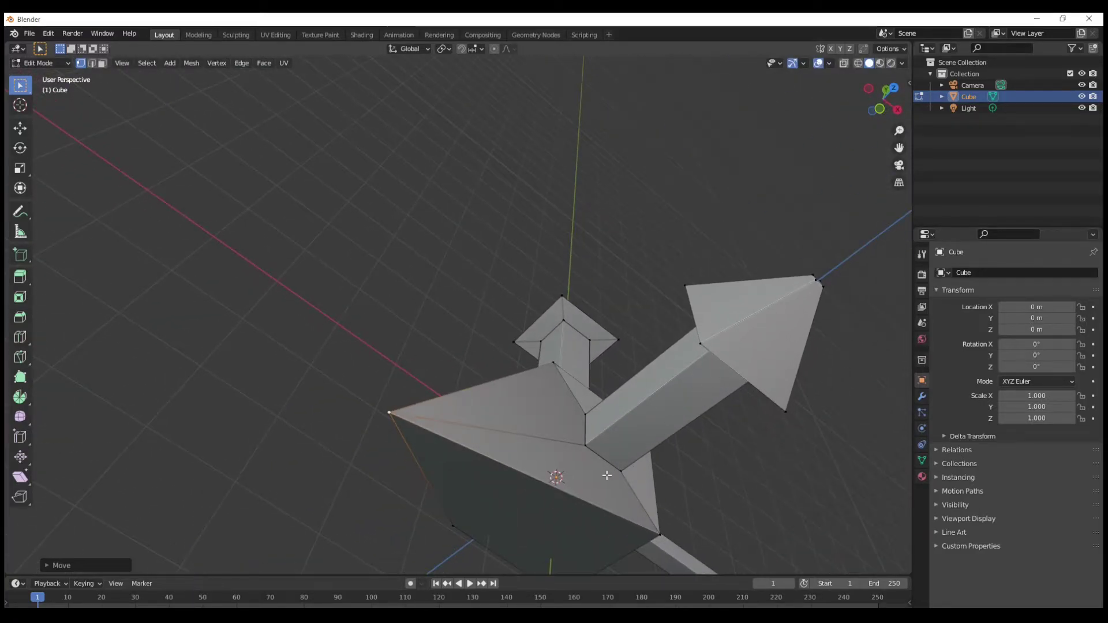
{"action": "left_click", "coordinate": [592, 449]}
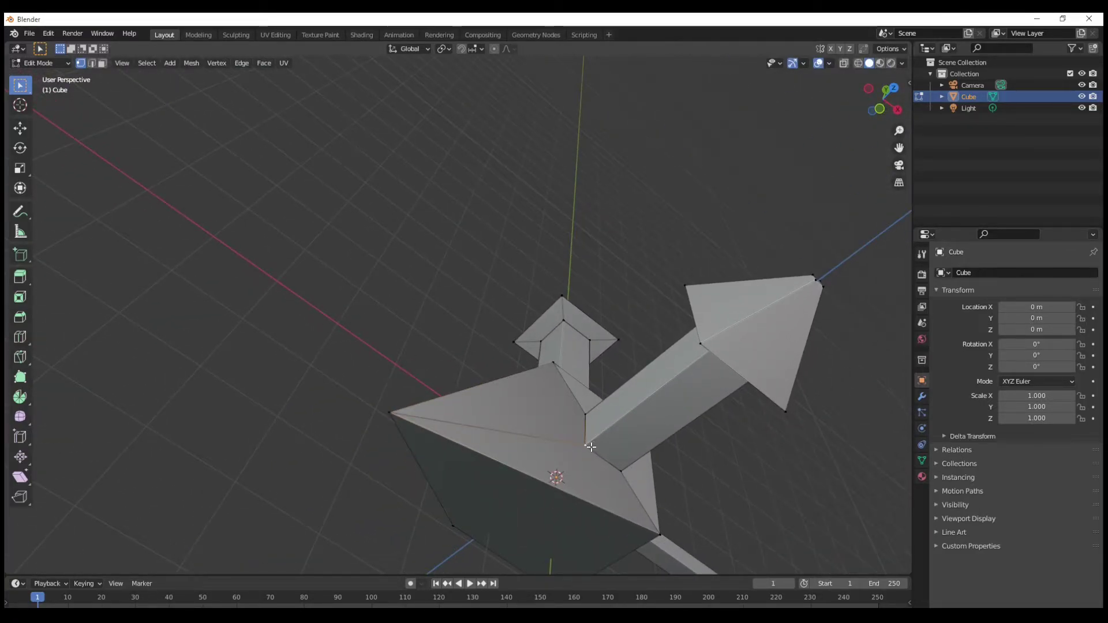
{"action": "key", "text": "g"}
{"action": "left_click", "coordinate": [452, 215]}
Inspect the deformed mesh and undo both vertex moves.
{"action": "middle_click_drag", "start_coordinate": [379, 205], "coordinate": [426, 393]}
{"action": "scroll", "coordinate": [281, 250], "scroll_direction": "down", "scroll_amount": 4}
{"action": "scroll", "coordinate": [378, 259], "scroll_direction": "up", "scroll_amount": 7}
{"action": "scroll", "coordinate": [378, 271], "scroll_direction": "down", "scroll_amount": 3}
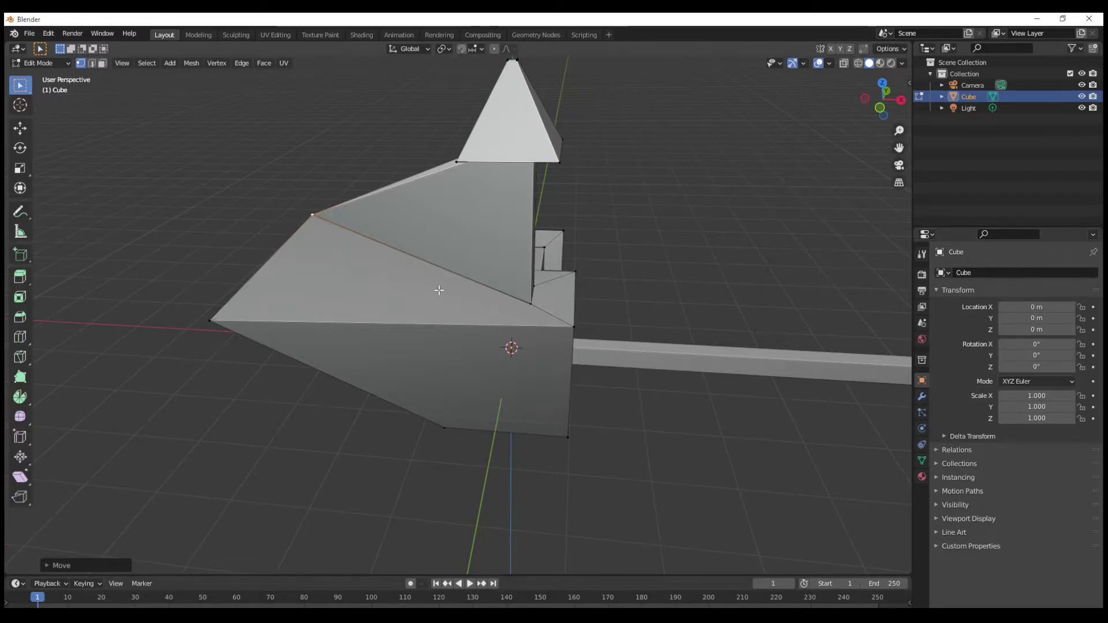
{"action": "middle_click_drag", "start_coordinate": [439, 291], "coordinate": [468, 299]}
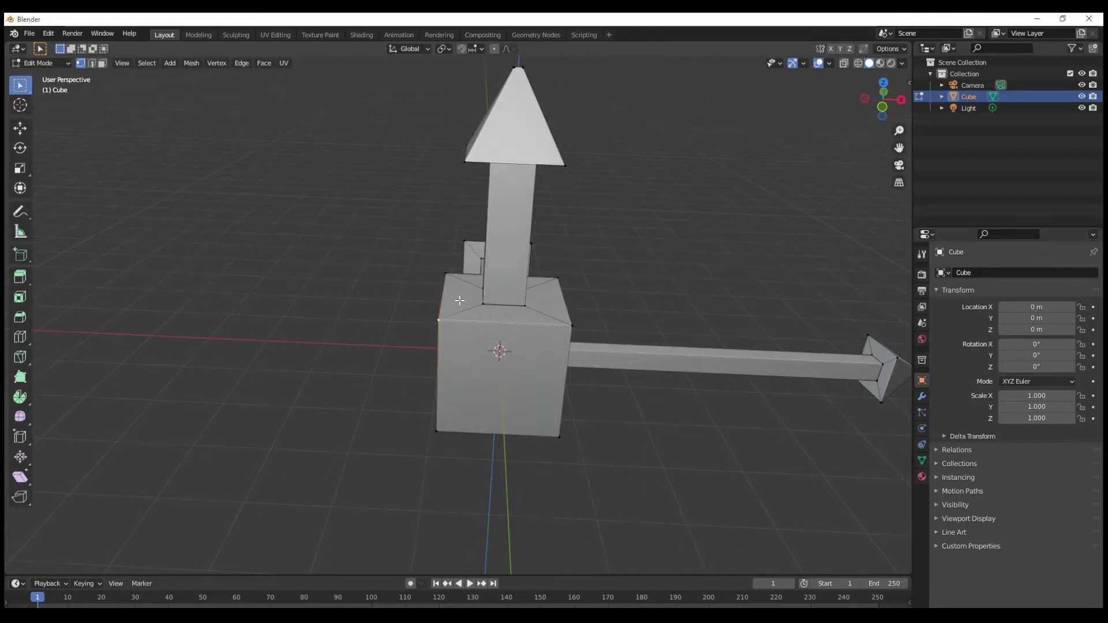
Examine the cube's corner vertices from several angles and in the front and right orthographic views, ending in the front view.
{"action": "middle_click_drag", "start_coordinate": [480, 387], "coordinate": [552, 352]}
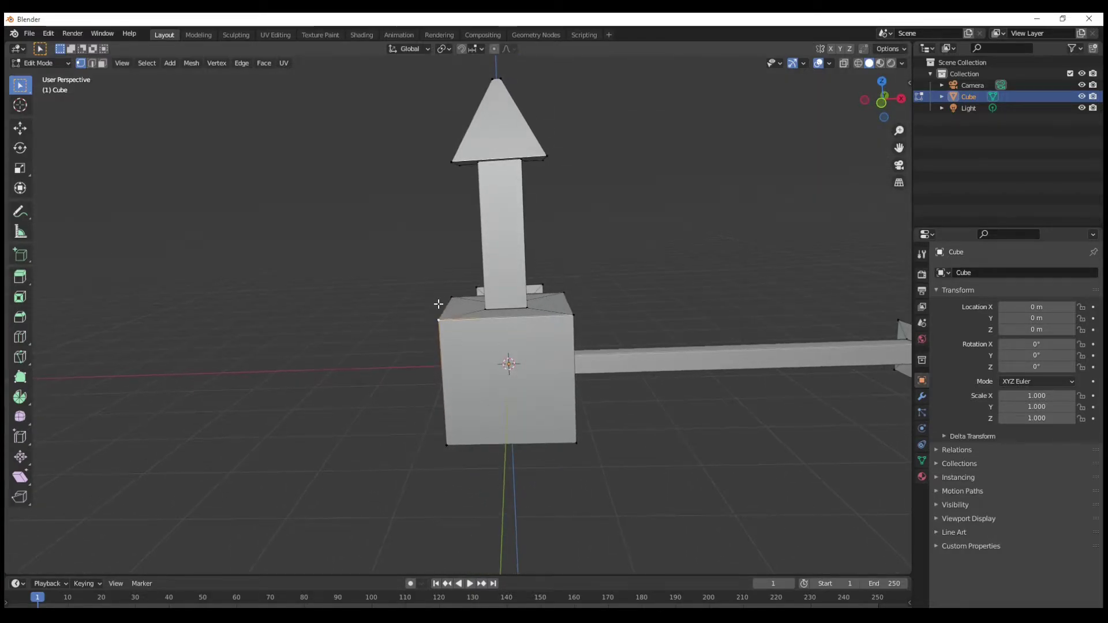
{"action": "middle_click_drag", "start_coordinate": [463, 360], "coordinate": [467, 353]}
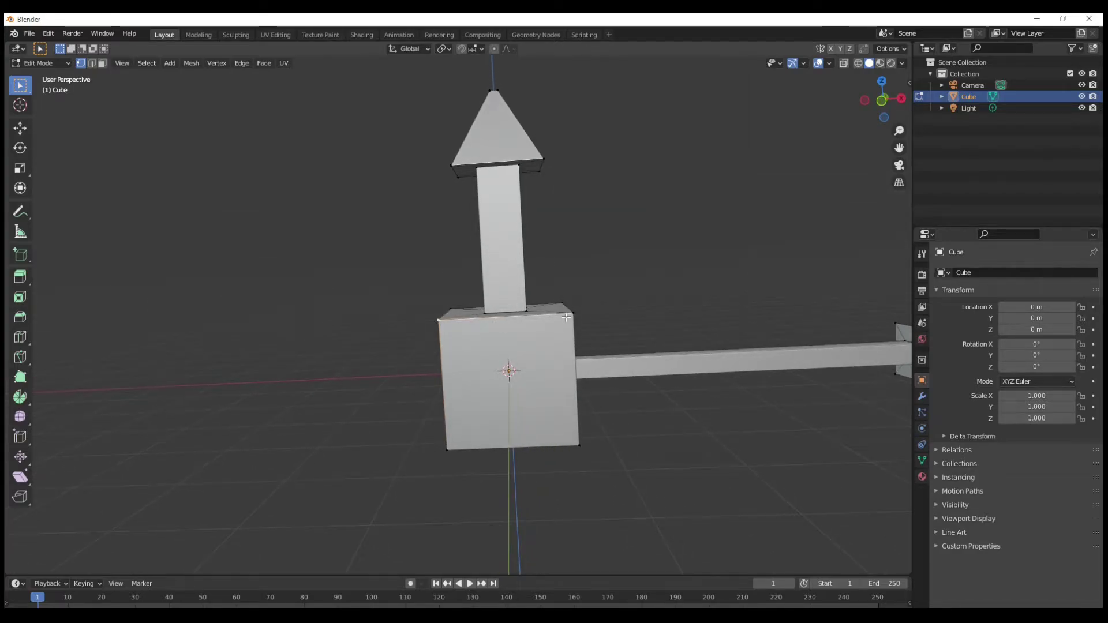
{"action": "middle_click_drag", "start_coordinate": [527, 417], "coordinate": [623, 393]}
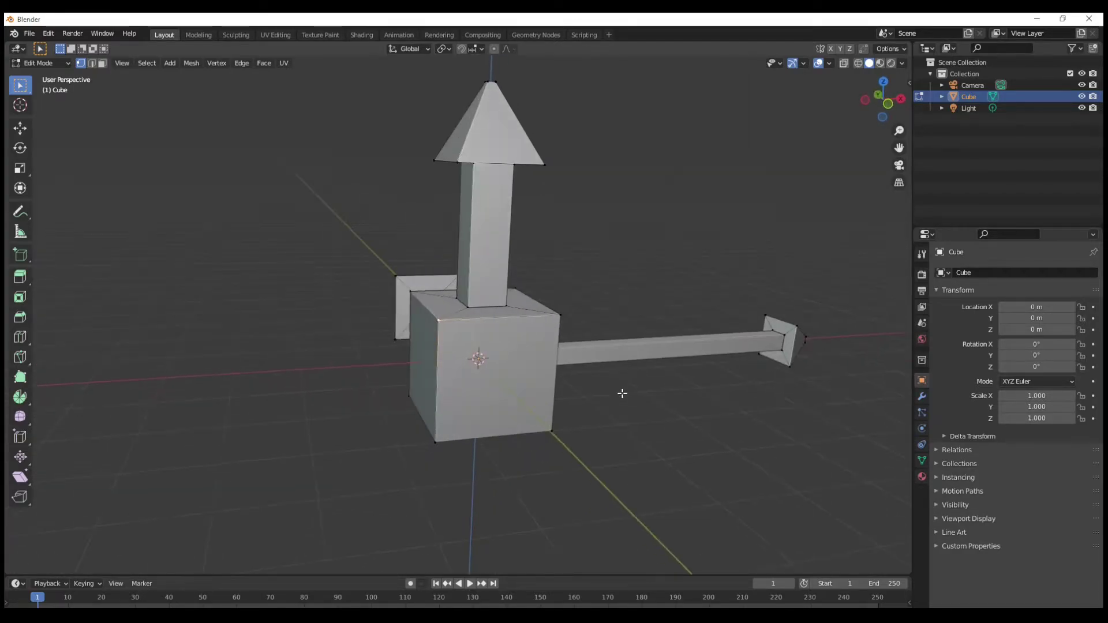
{"action": "middle_click_drag", "start_coordinate": [438, 404], "coordinate": [351, 387]}
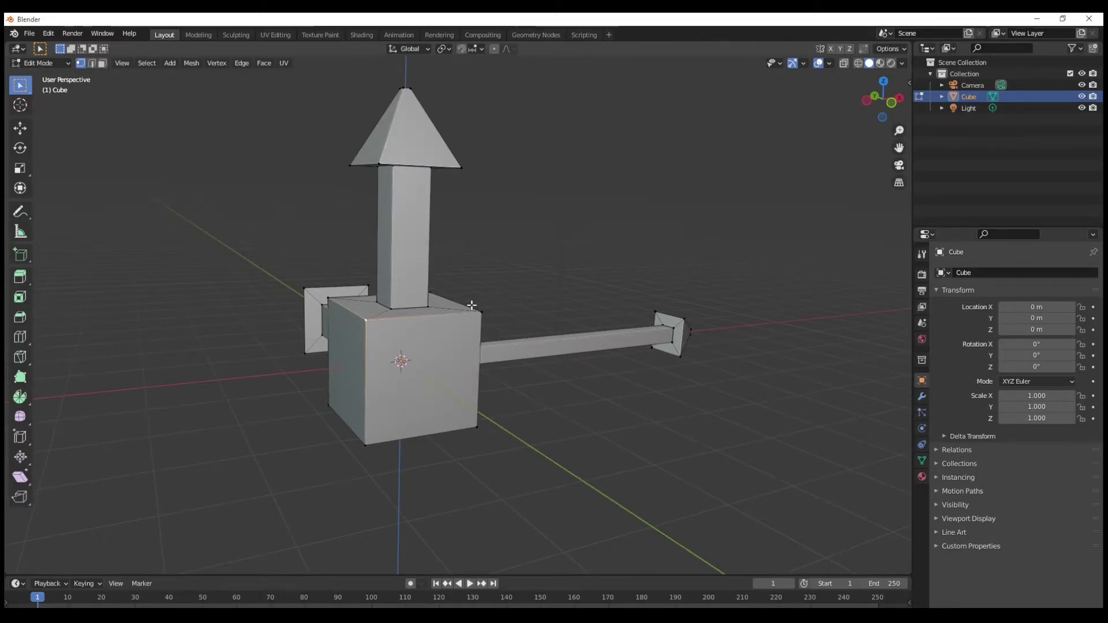
{"action": "key", "text": "KP_1"}
{"action": "key", "text": "KP_3"}
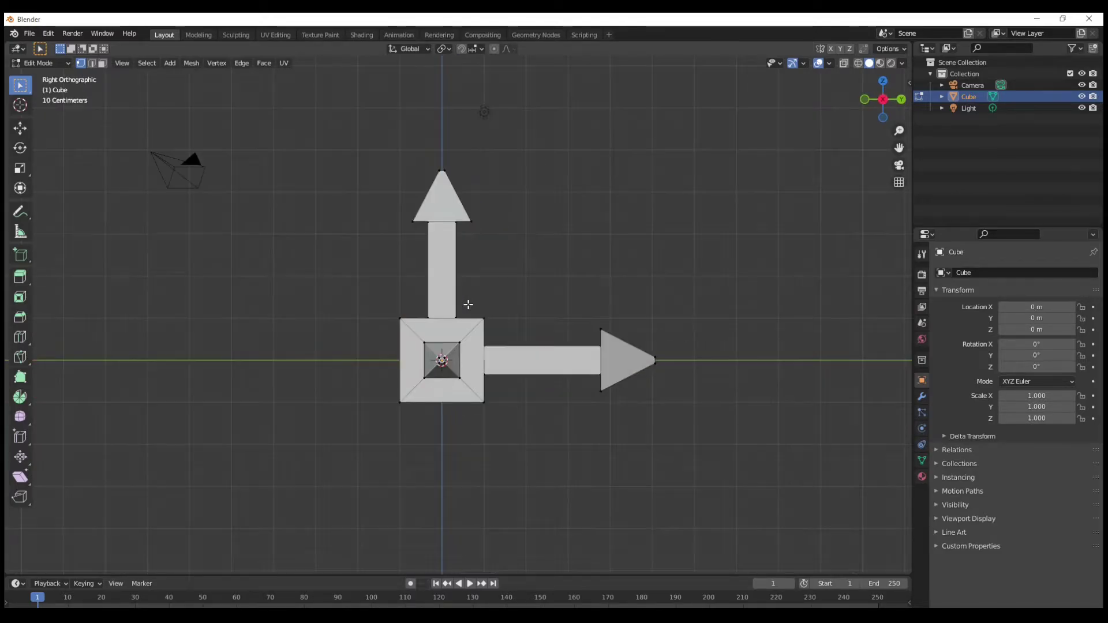
{"action": "key", "text": "KP_1"}
{"action": "middle_click_drag", "start_coordinate": [363, 334], "coordinate": [500, 353]}
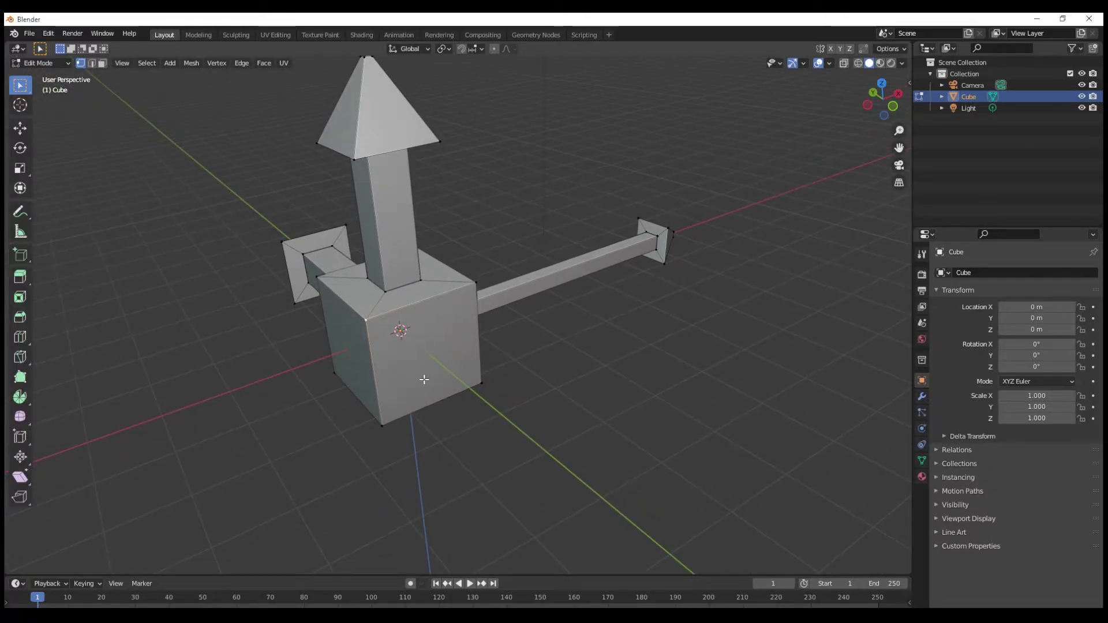
{"action": "key", "text": "KP_1"}
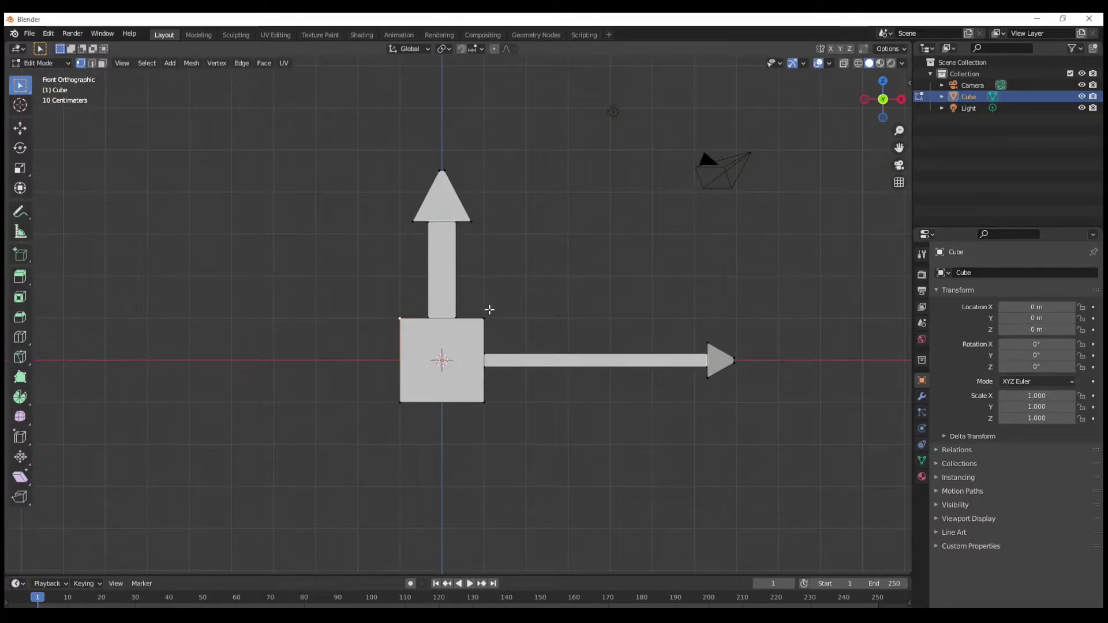
Enable the Screencast Keys display in the viewport sidebar and hide the sidebar again.
{"action": "scroll", "coordinate": [489, 332], "scroll_direction": "up", "scroll_amount": 4}
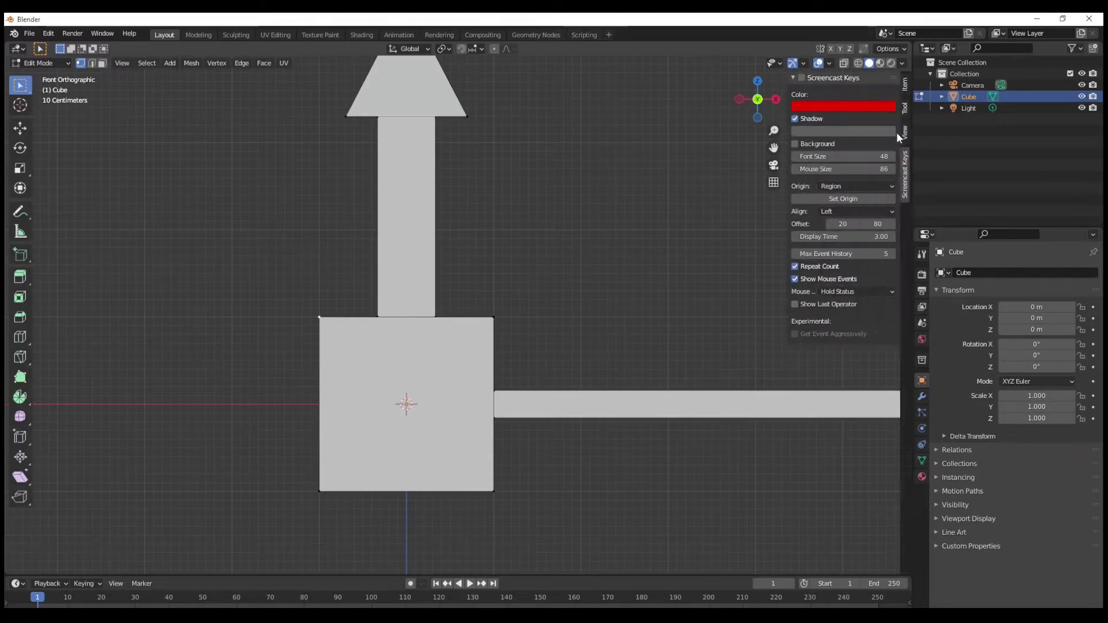
{"action": "key", "text": "n"}
{"action": "key", "text": "n"}
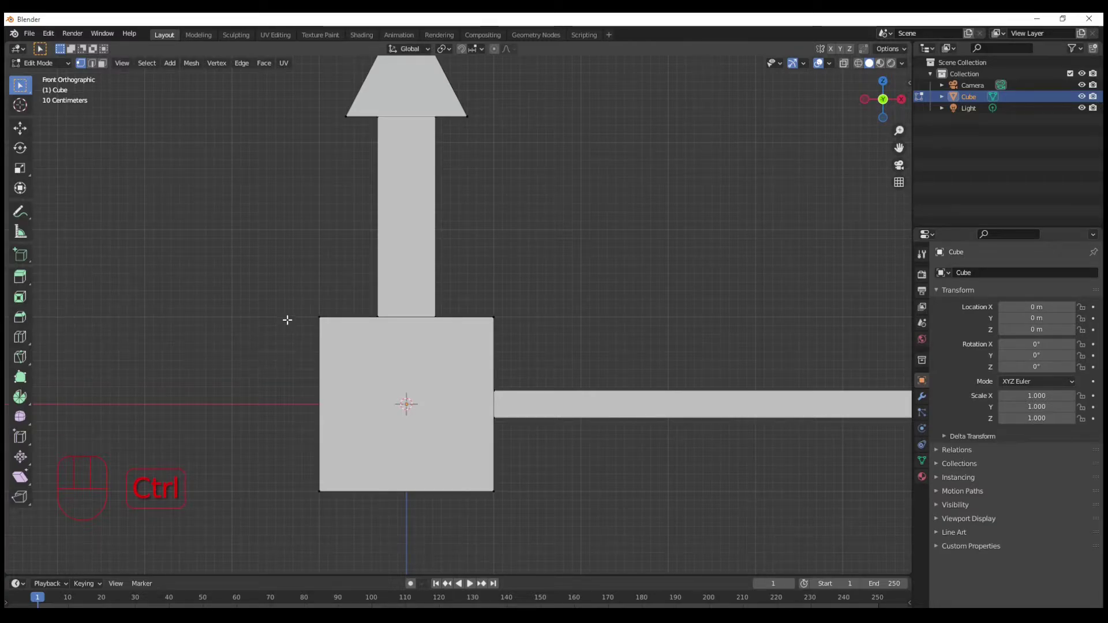
Examine the cube's upper front corners and the vertical arm's base at different zooms and tilts, ending in the front orthographic view.
{"action": "middle_click_drag", "start_coordinate": [287, 319], "coordinate": [403, 275], "text": "ctrl"}
{"action": "middle_click_drag", "start_coordinate": [345, 296], "coordinate": [315, 343], "text": "ctrl"}
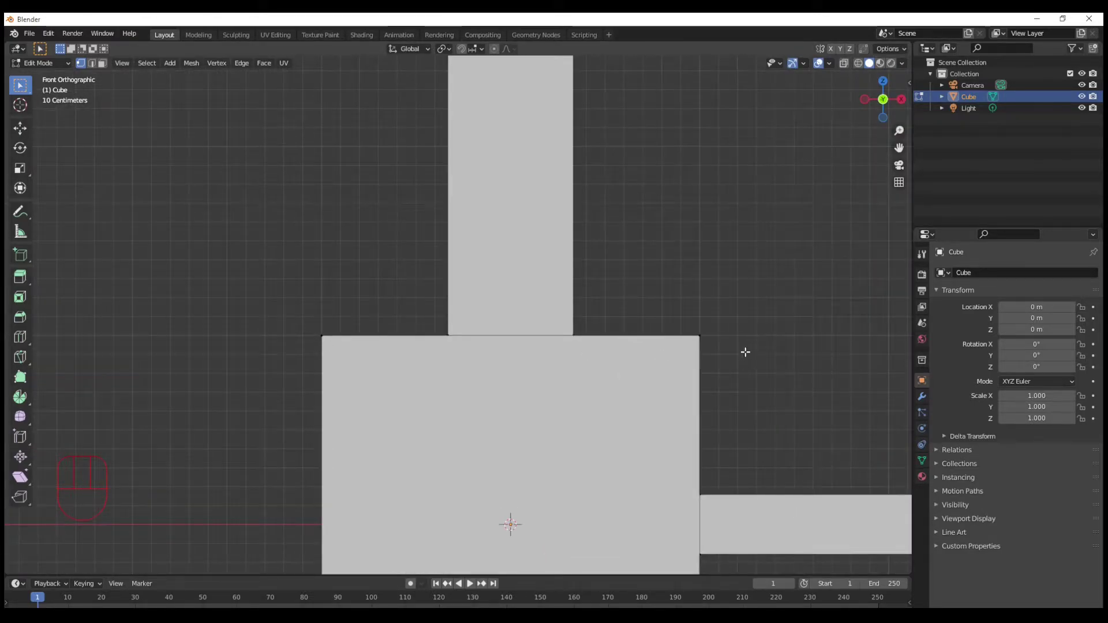
{"action": "scroll", "coordinate": [705, 335], "scroll_direction": "up", "scroll_amount": 8}
{"action": "scroll", "coordinate": [679, 311], "scroll_direction": "down", "scroll_amount": 13}
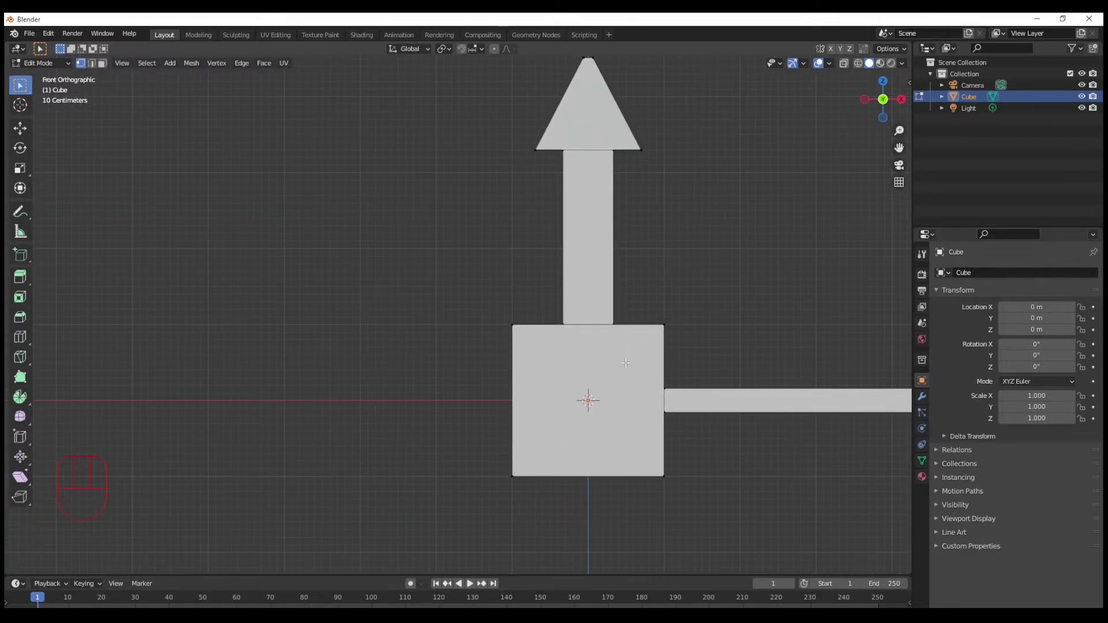
{"action": "middle_click_drag", "start_coordinate": [620, 360], "coordinate": [497, 326], "text": "shift"}
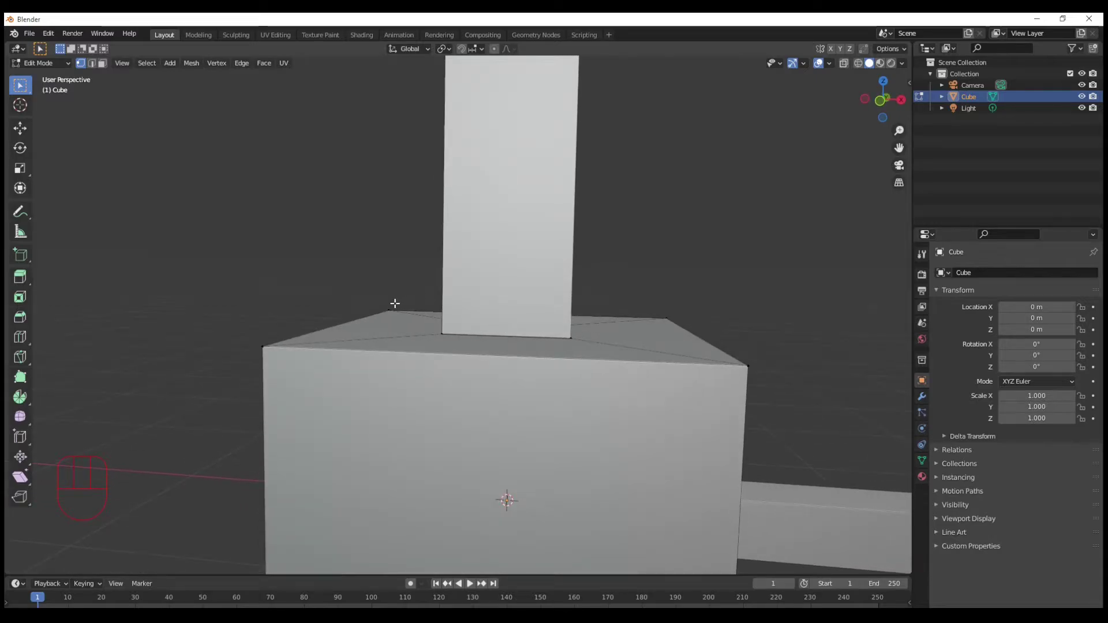
{"action": "key", "text": "KP_1"}
{"action": "middle_click_drag", "start_coordinate": [537, 363], "coordinate": [541, 406], "text": "shift"}
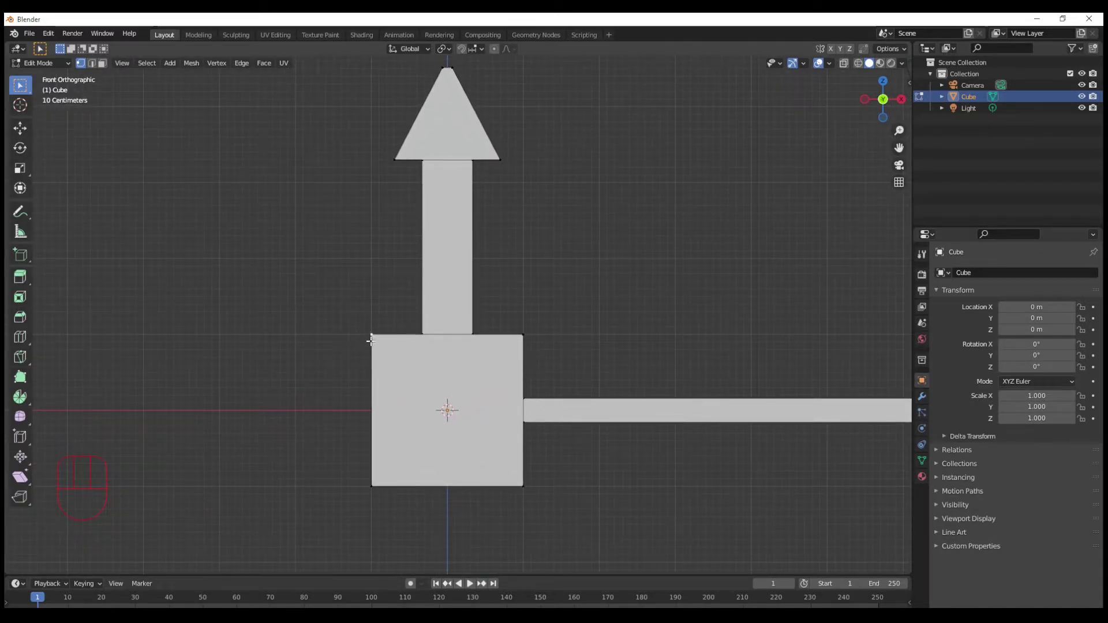
Move the cube's two upper front corner vertices far up and outward, one toward -X and the other toward +X.
{"action": "key", "text": "g"}
{"action": "left_click", "coordinate": [175, 154]}
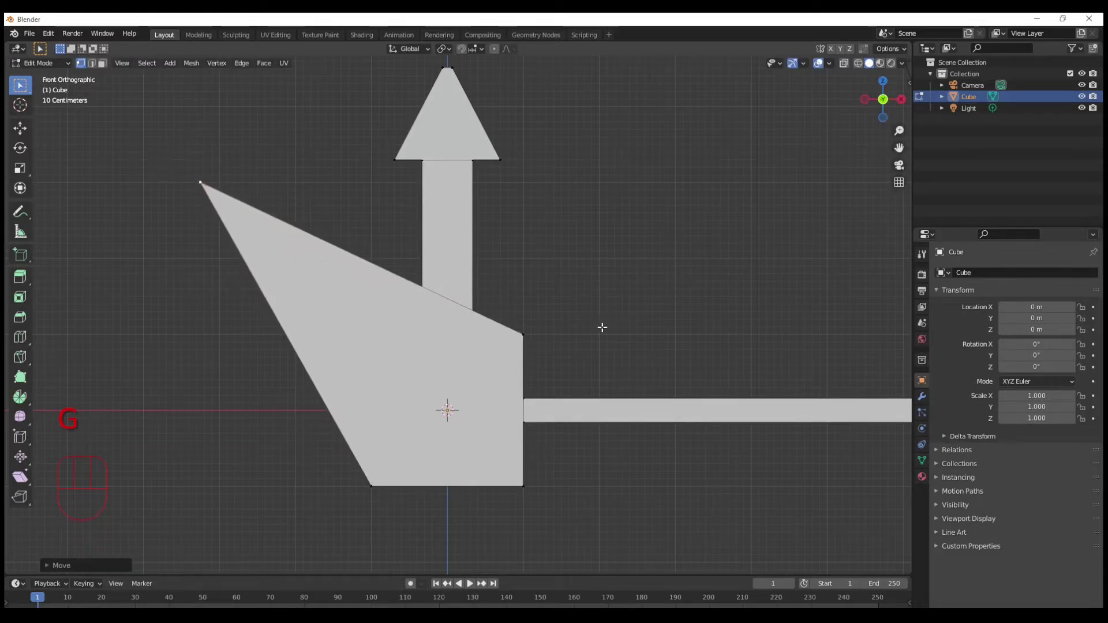
{"action": "left_click", "coordinate": [523, 334]}
{"action": "key", "text": "g"}
{"action": "left_click", "coordinate": [686, 193]}
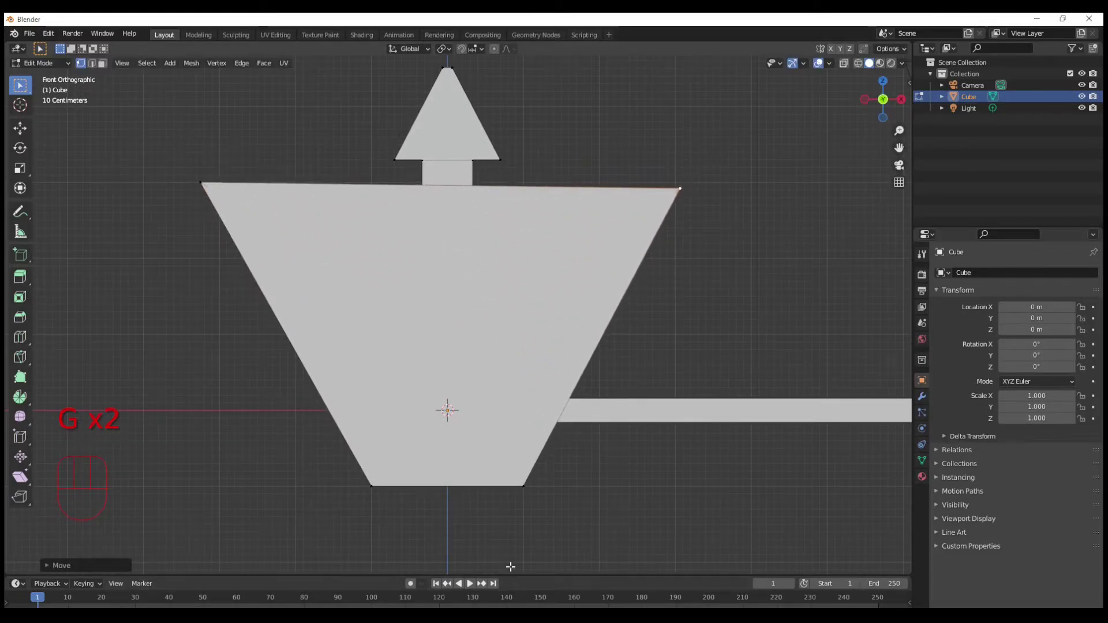
Move the cube's two lower front corner vertices down and outward so the front face becomes a large, roughly rectangular quad.
{"action": "left_click", "coordinate": [581, 497]}
{"action": "left_click", "coordinate": [522, 488]}
{"action": "key", "text": "g"}
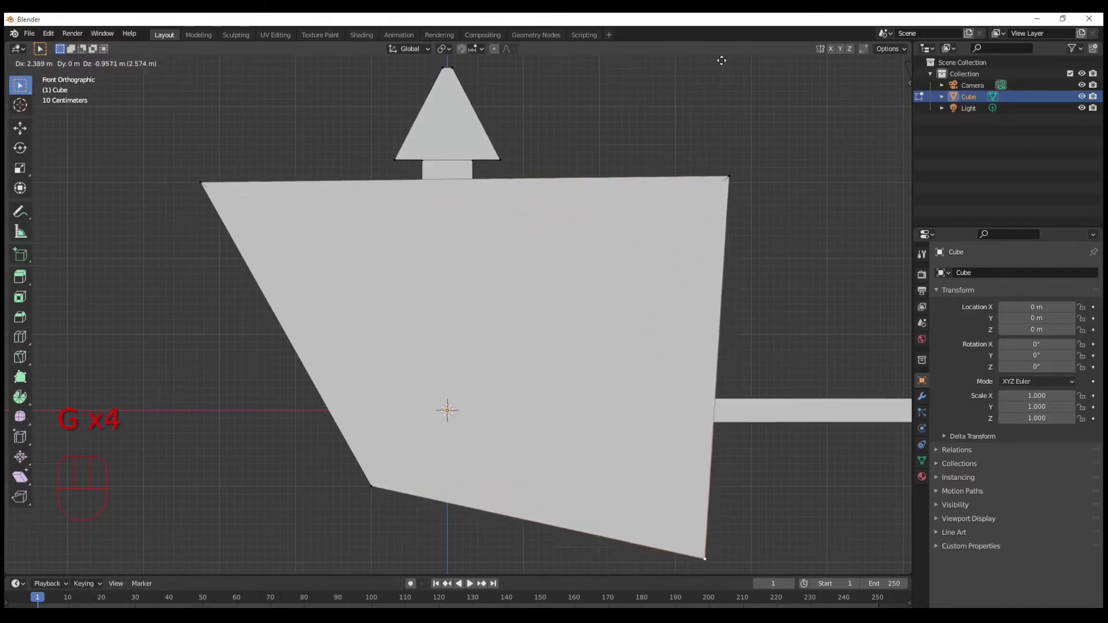
{"action": "left_click", "coordinate": [721, 59]}
{"action": "left_click", "coordinate": [372, 489]}
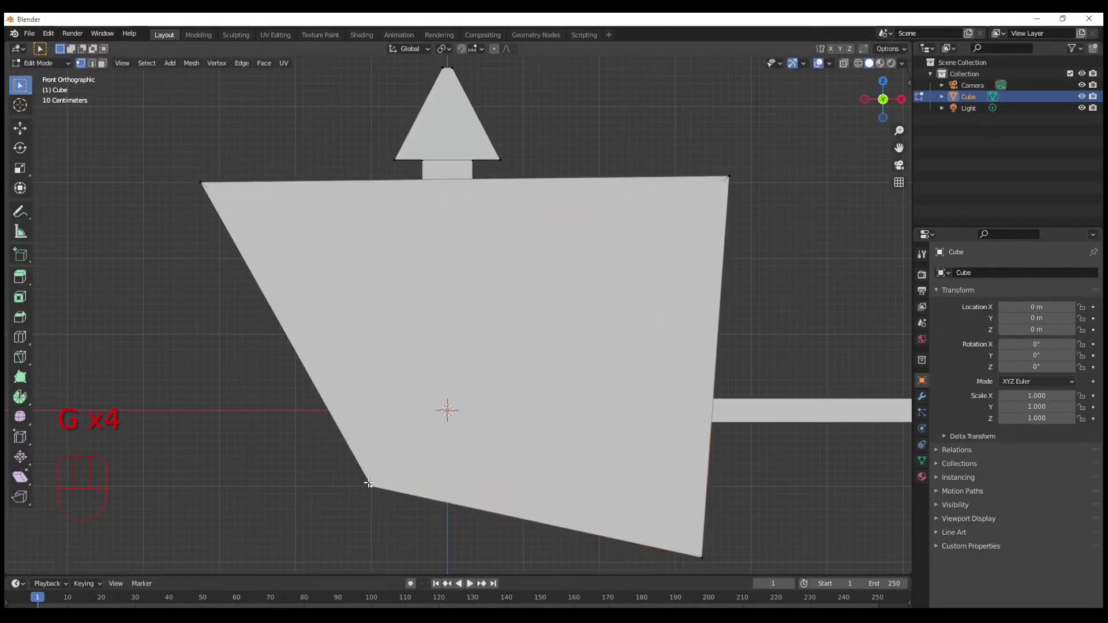
{"action": "key", "text": "g"}
{"action": "left_click", "coordinate": [185, 553]}
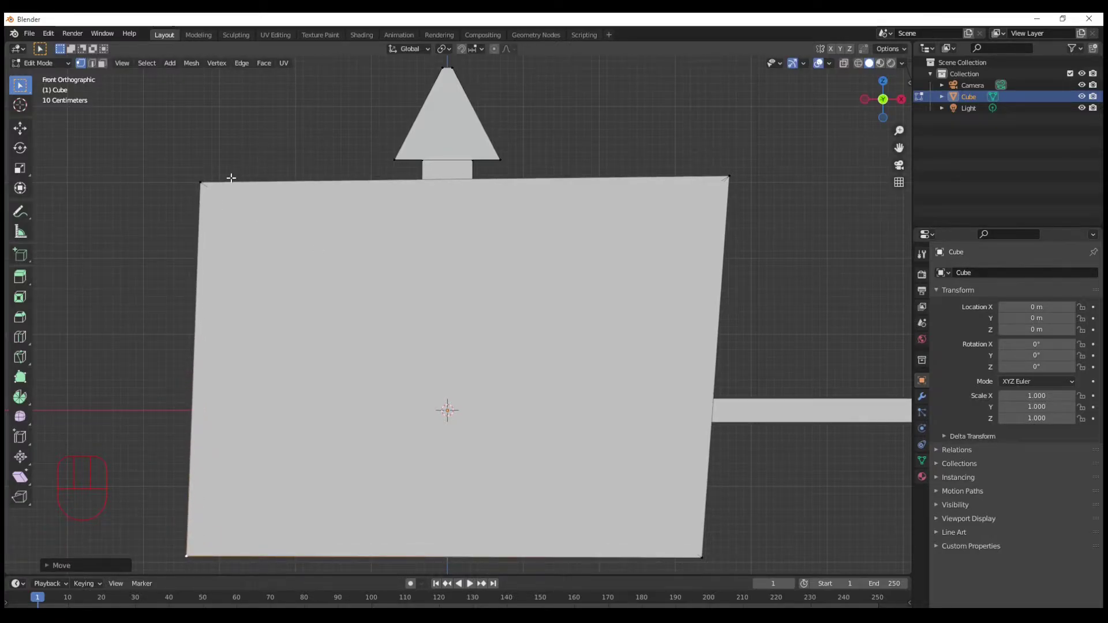
Switch to face select mode and select the cube's enlarged front face in perspective view.
{"action": "middle_click_drag", "start_coordinate": [179, 149], "coordinate": [245, 240]}
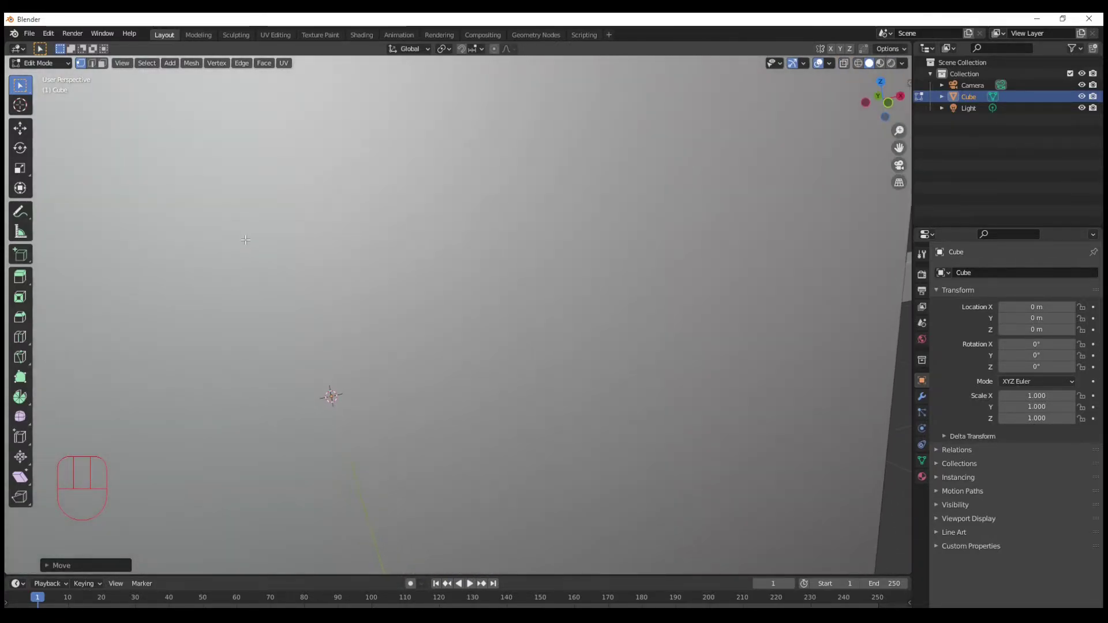
{"action": "scroll", "coordinate": [245, 240], "scroll_direction": "down", "scroll_amount": 6}
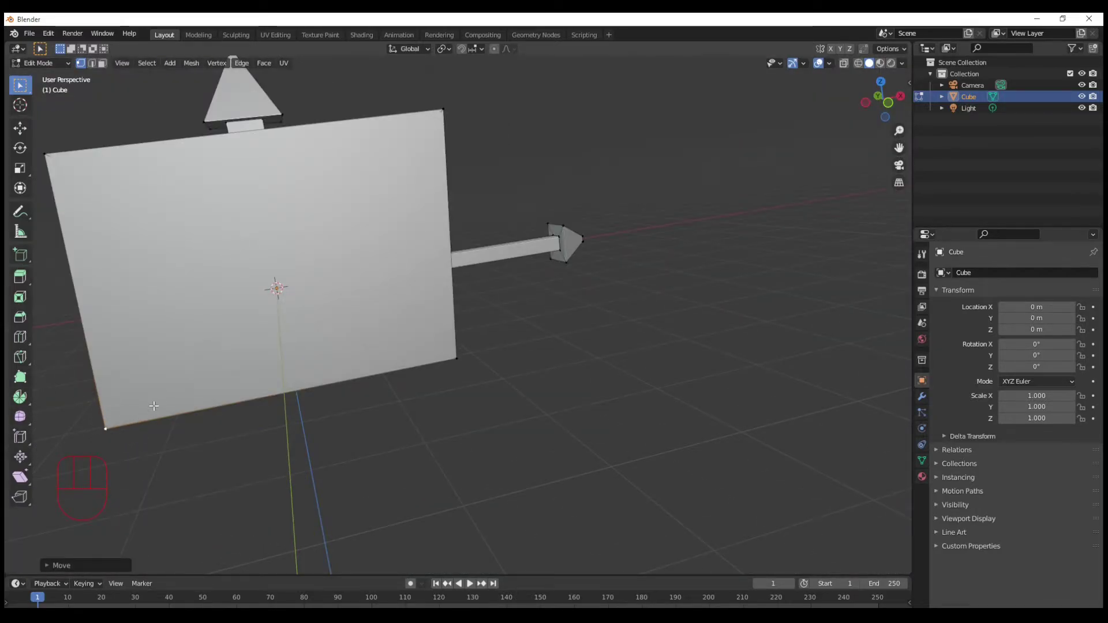
{"action": "key", "text": "3"}
{"action": "left_click", "coordinate": [271, 289]}
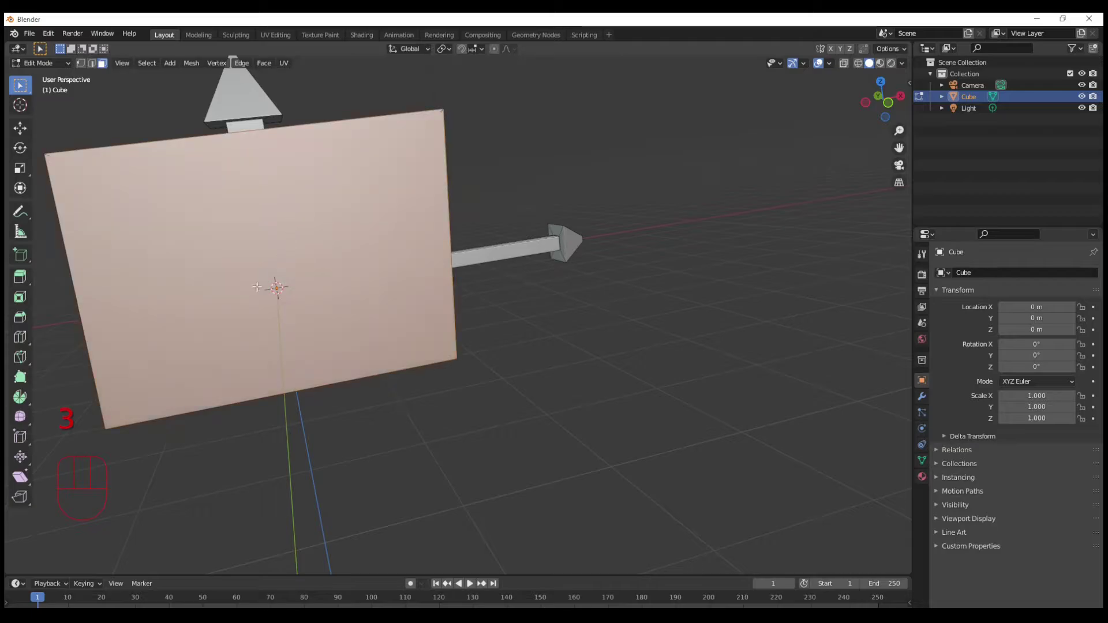
Inspect the stretched front face from the side, and undo the face selection and all the corner vertex moves.
{"action": "middle_click_drag", "start_coordinate": [272, 289], "coordinate": [317, 157]}
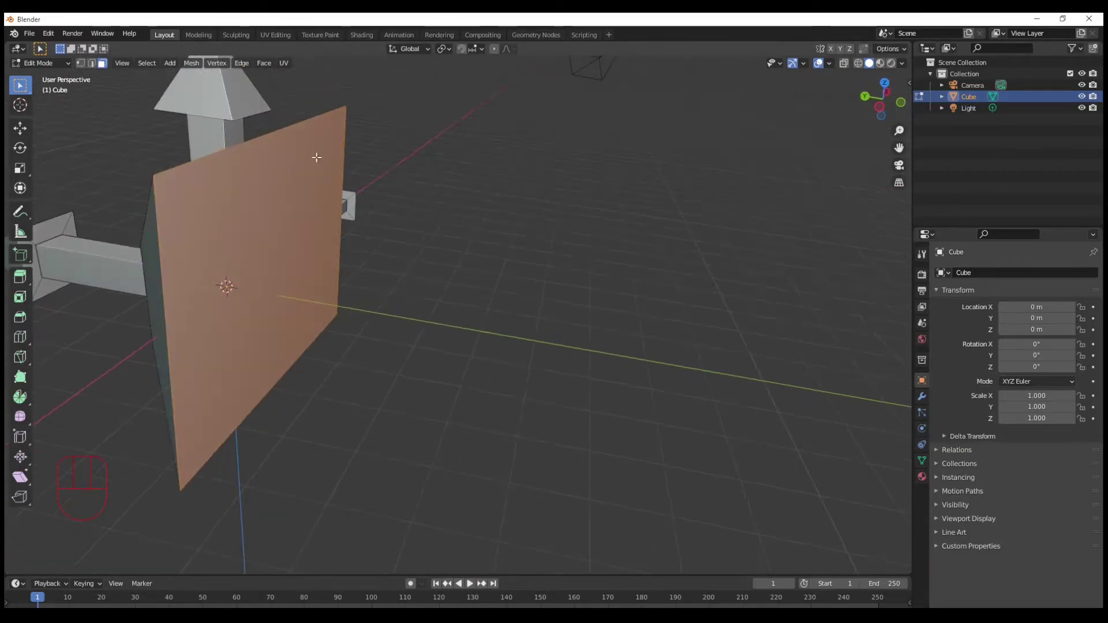
{"action": "middle_click_drag", "start_coordinate": [359, 260], "coordinate": [286, 248]}
{"action": "middle_click_drag", "start_coordinate": [383, 220], "coordinate": [586, 296], "text": "shift"}
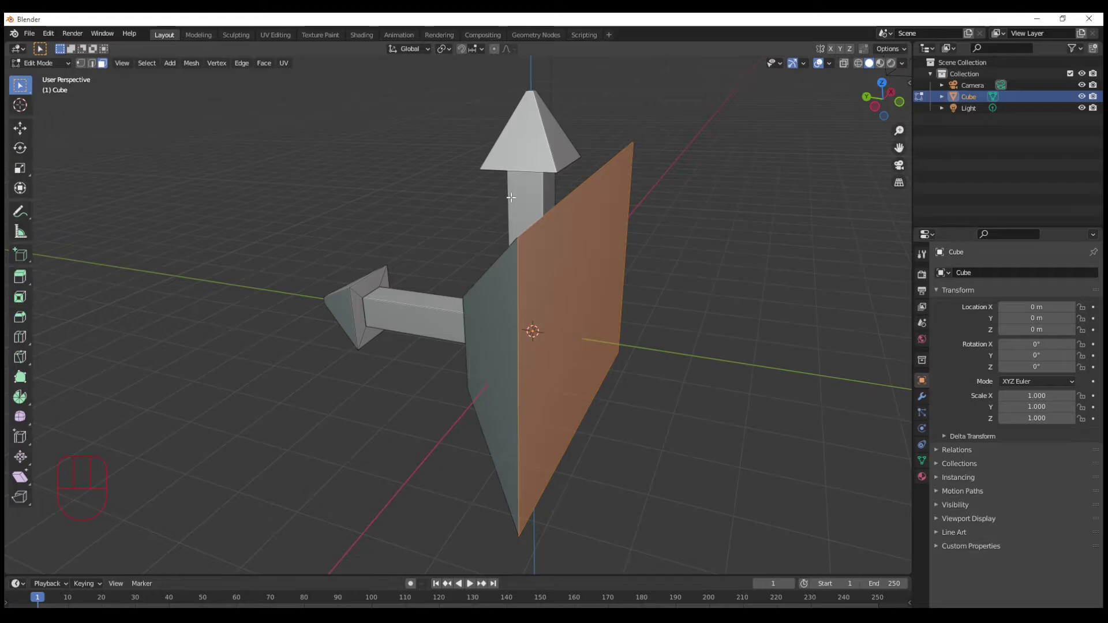
{"action": "key", "text": "ctrl+z"}
{"action": "key", "text": "ctrl+z"}
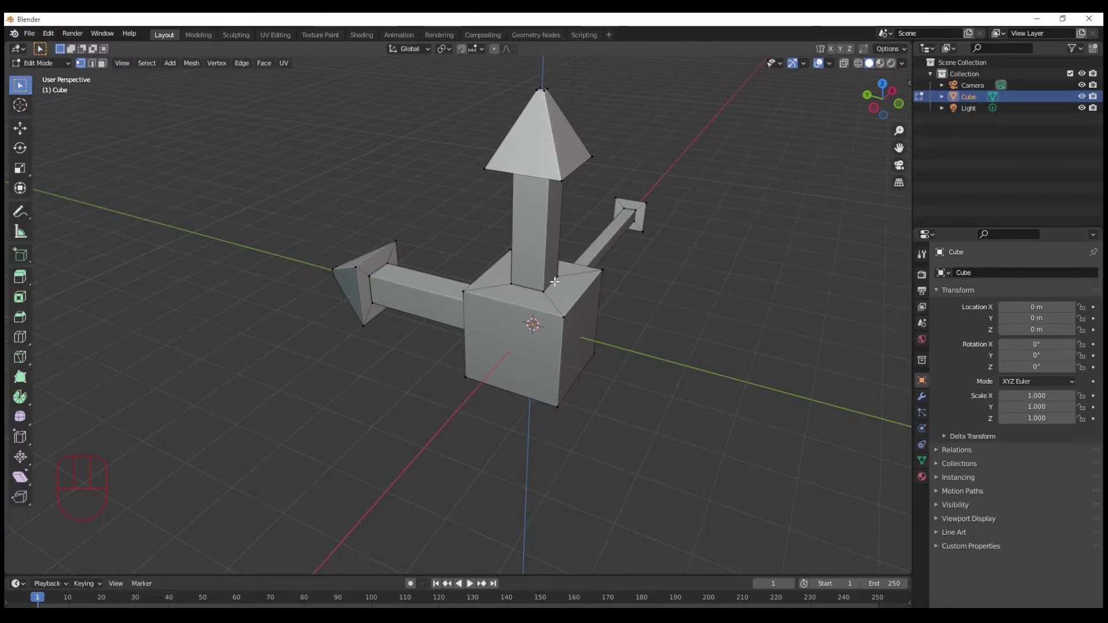
Compare the model in the top and bottom orthographic views, ending in the top view.
{"action": "key", "text": "KP_7"}
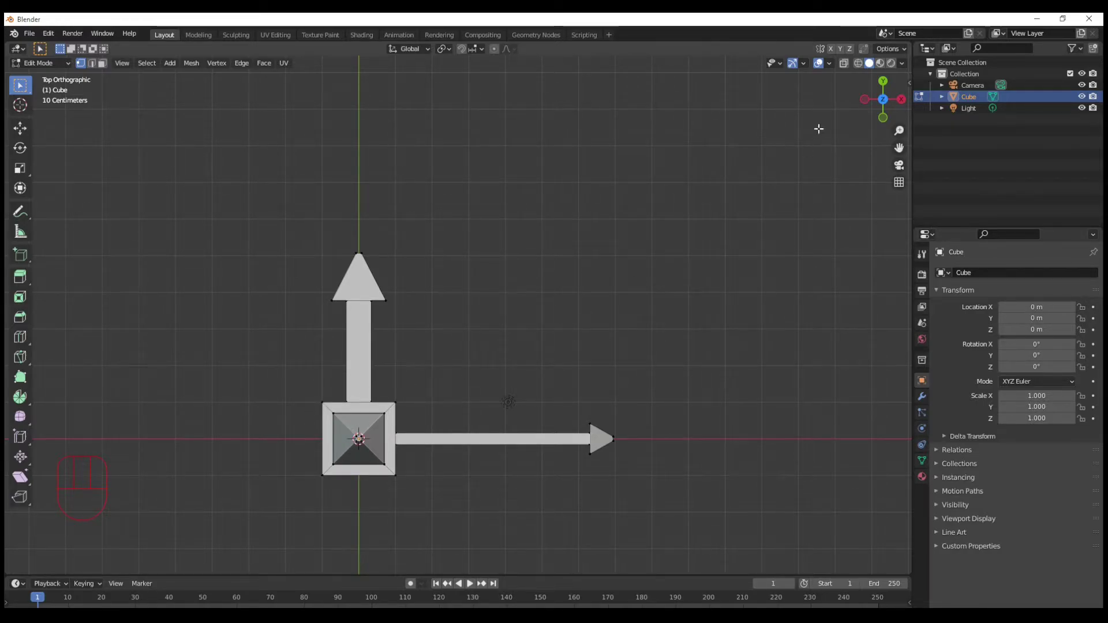
{"action": "middle_click_drag", "start_coordinate": [354, 451], "coordinate": [460, 366], "text": "shift"}
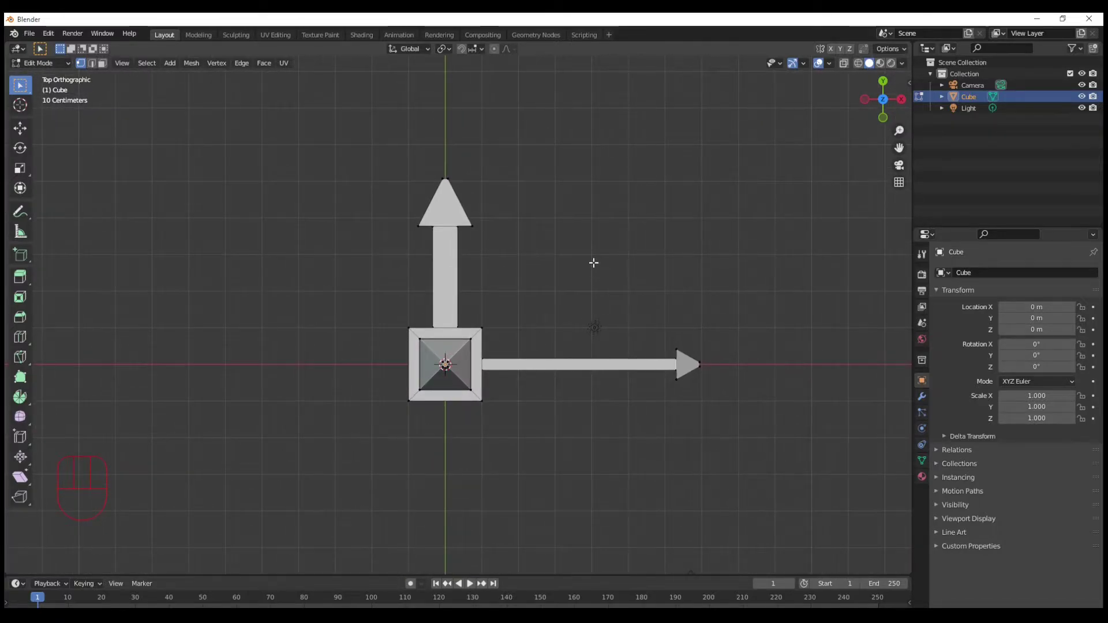
{"action": "key", "text": "KP_9"}
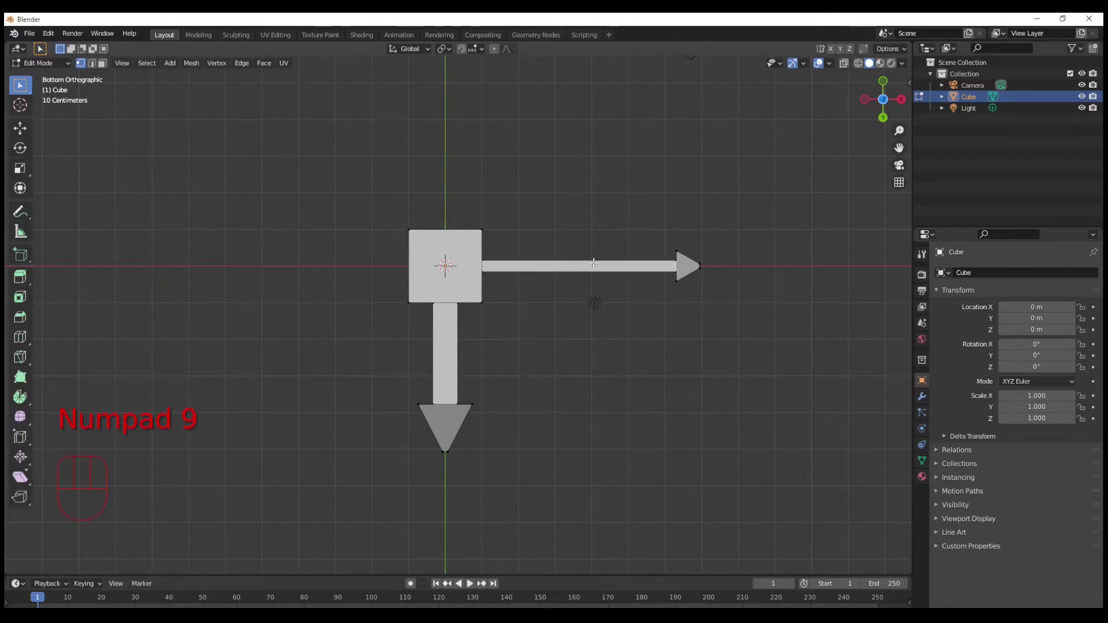
{"action": "key", "text": "KP_7"}
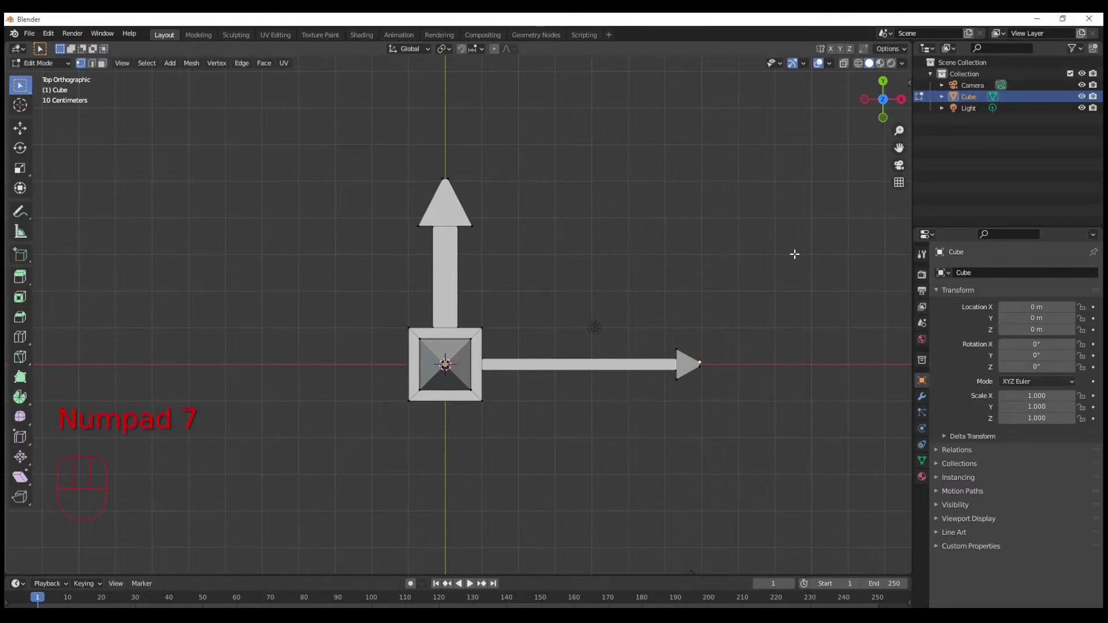
{"action": "key", "text": "KP_9"}
{"action": "key", "text": "KP_7"}
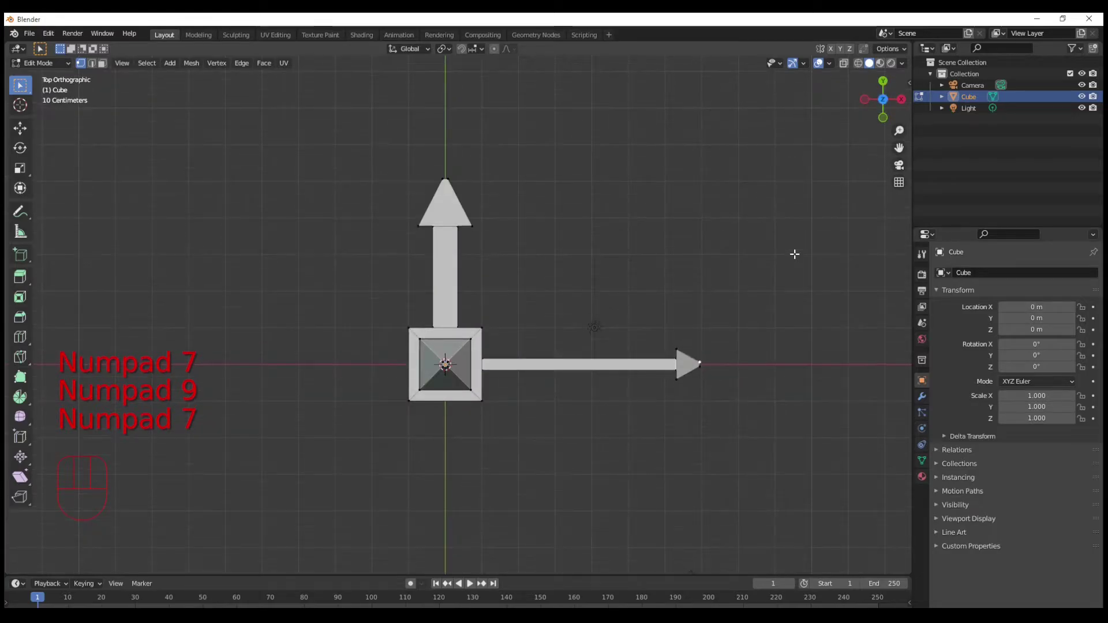
Alternate between the front and right orthographic views to compare the arms, ending in the front view.
{"action": "key", "text": "KP_1"}
{"action": "key", "text": "KP_3"}
{"action": "key", "text": "KP_1"}
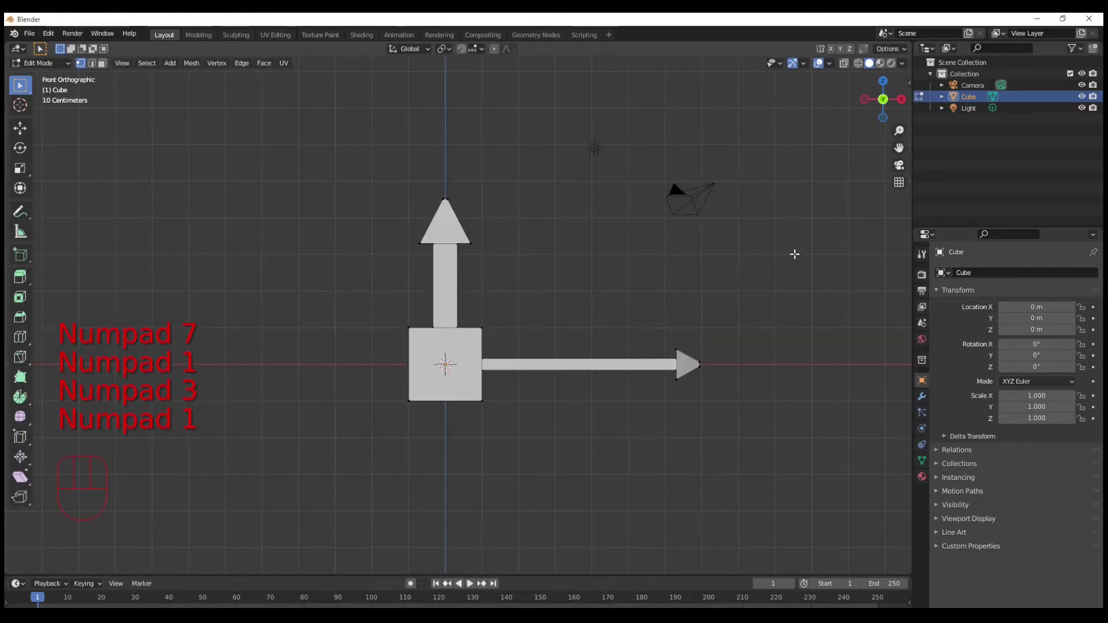
{"action": "key", "text": "KP_3"}
{"action": "key", "text": "KP_1"}
{"action": "key", "text": "KP_1"}
{"action": "key", "text": "KP_3"}
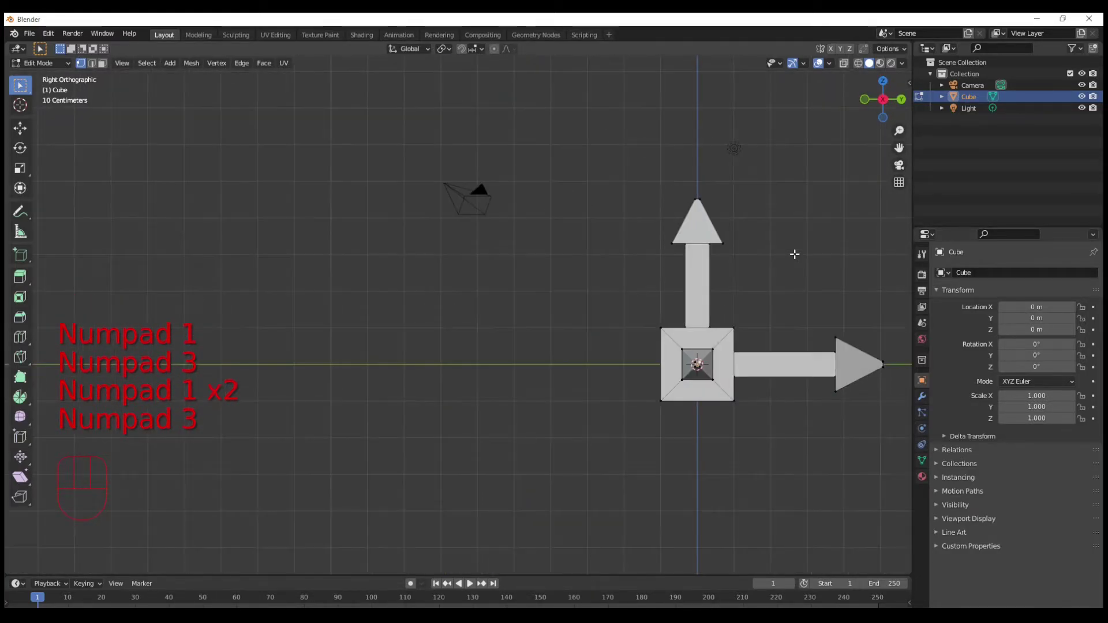
{"action": "key", "text": "KP_1"}
{"action": "key", "text": "KP_3"}
{"action": "key", "text": "KP_1"}
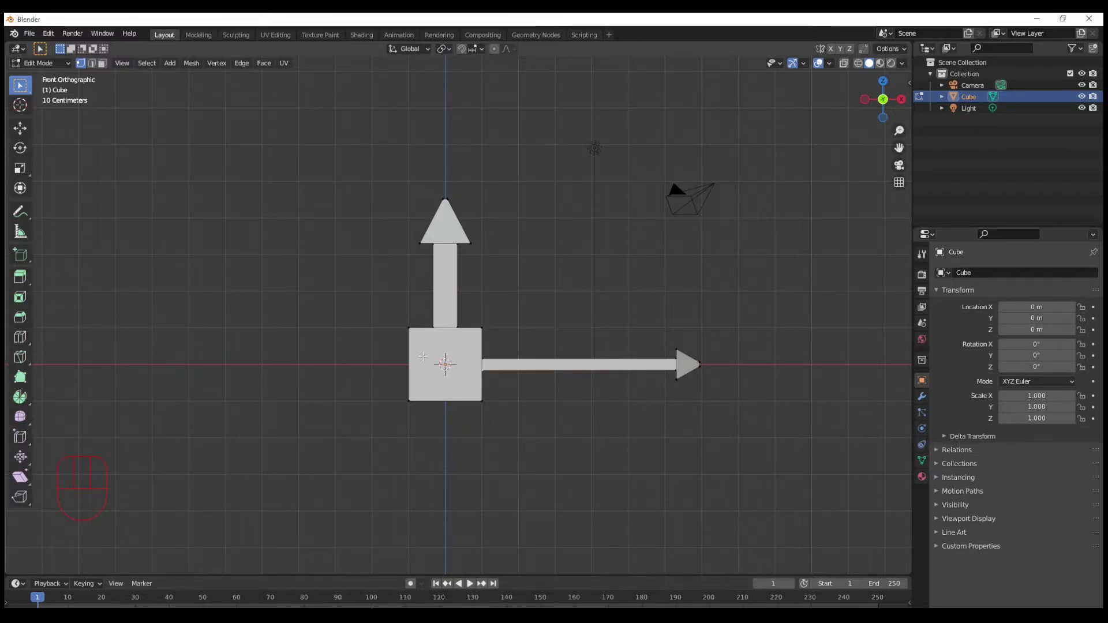
{"action": "key", "text": "KP_3"}
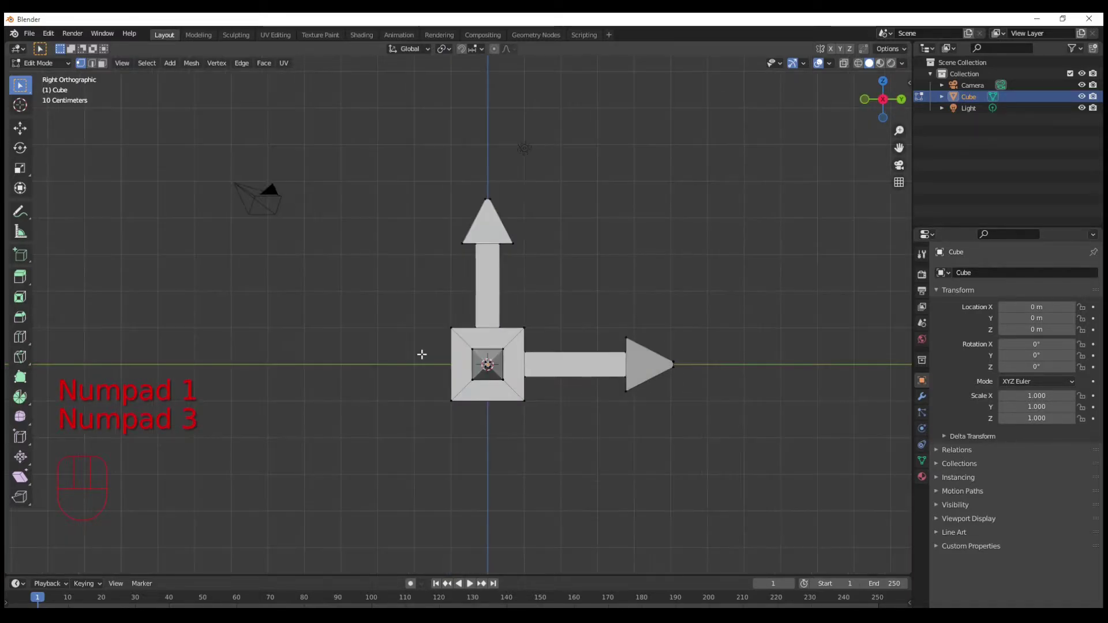
{"action": "key", "text": "KP_1"}
{"action": "key", "text": "KP_3"}
{"action": "key", "text": "KP_1"}
{"action": "key", "text": "KP_3"}
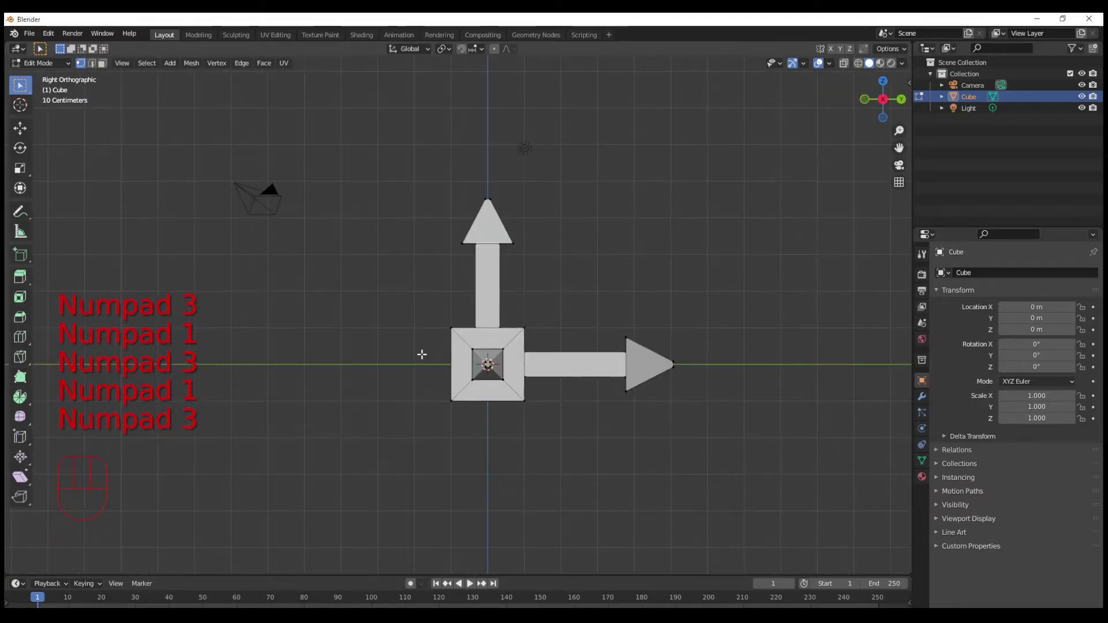
{"action": "key", "text": "KP_1"}
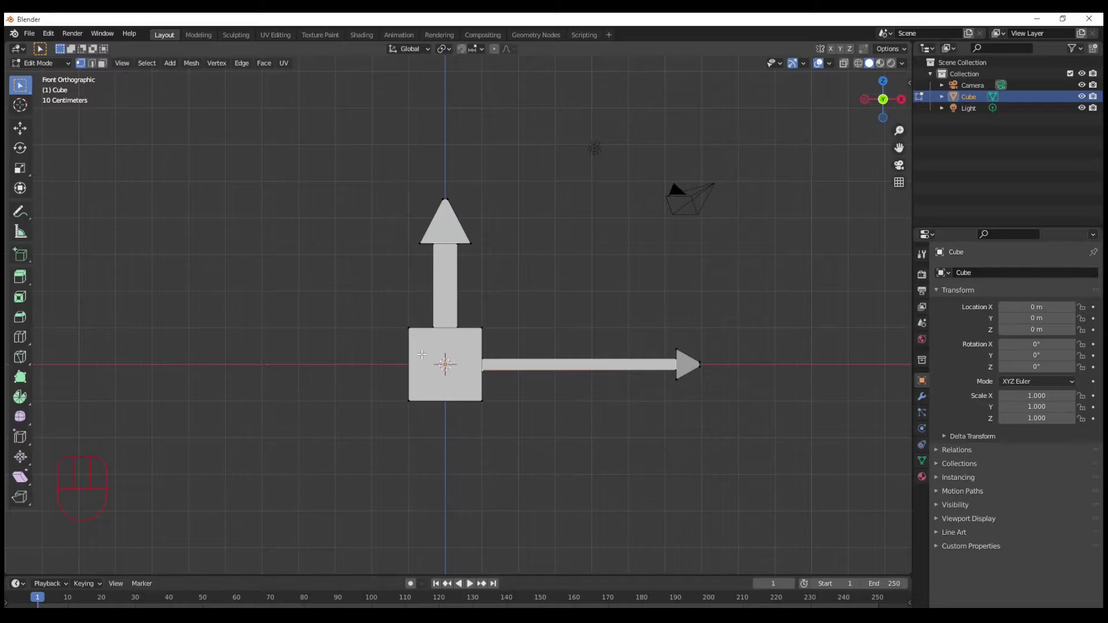
Orbit the model into perspective twice, returning to the front orthographic view each time.
{"action": "middle_click_drag", "start_coordinate": [422, 354], "coordinate": [333, 325]}
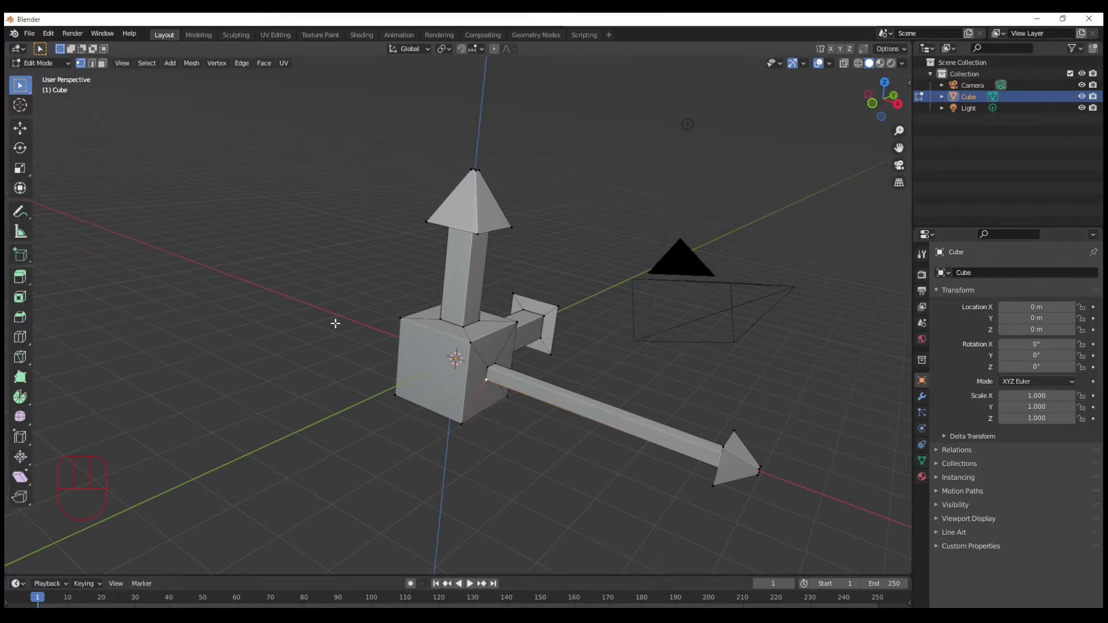
{"action": "key", "text": "KP_1"}
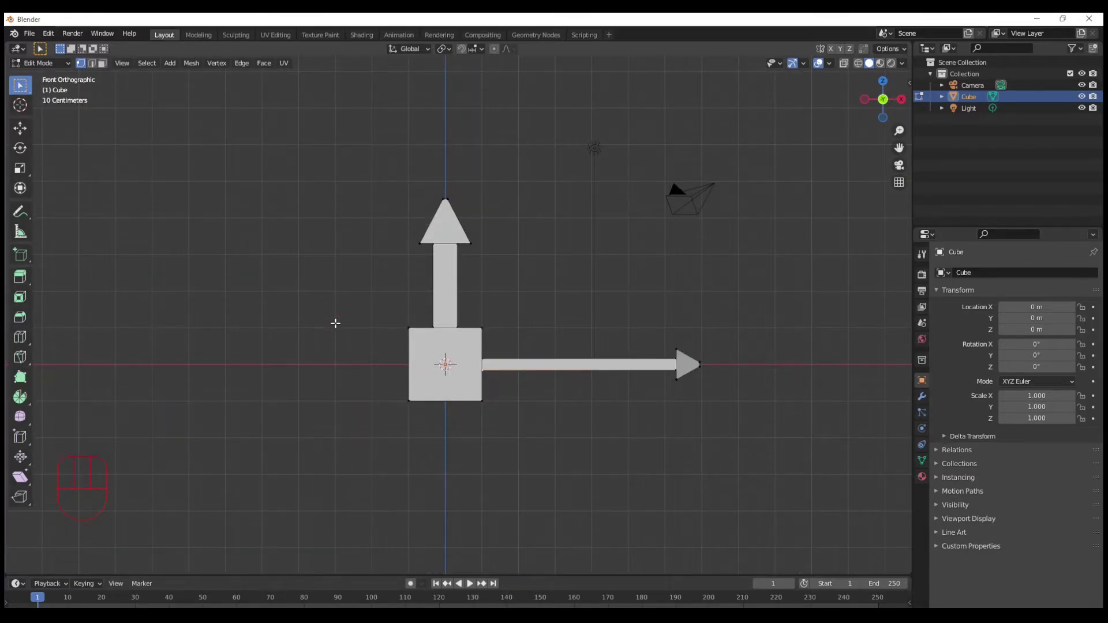
{"action": "middle_click_drag", "start_coordinate": [408, 343], "coordinate": [487, 348]}
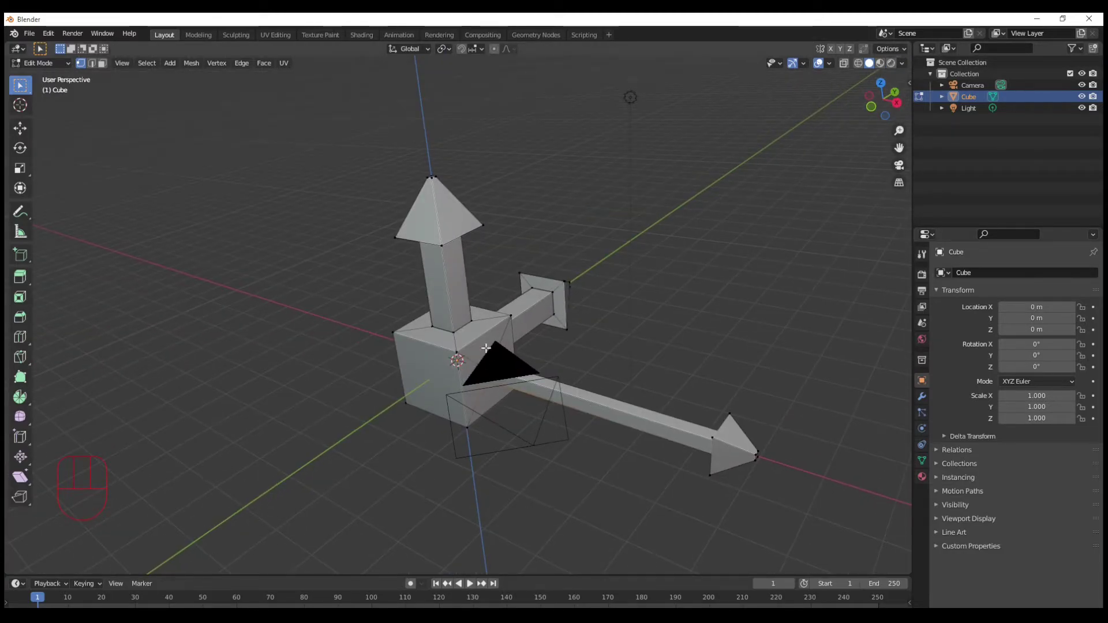
{"action": "key", "text": "KP_1"}
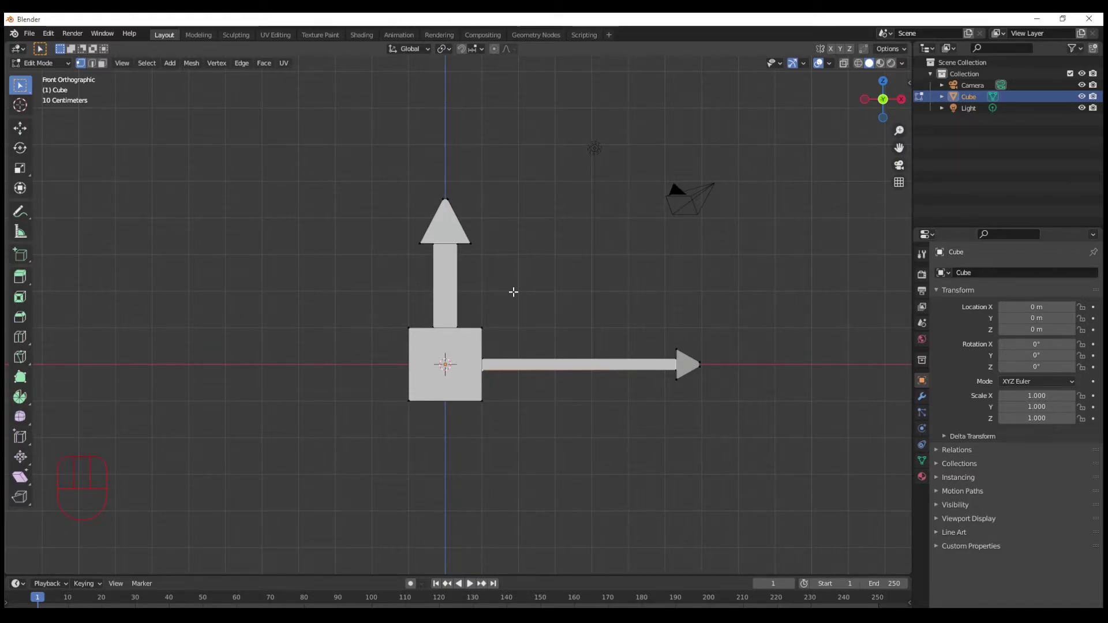
Compare the model in the right and opposite left orthographic views, ending in the left view.
{"action": "key", "text": "KP_3"}
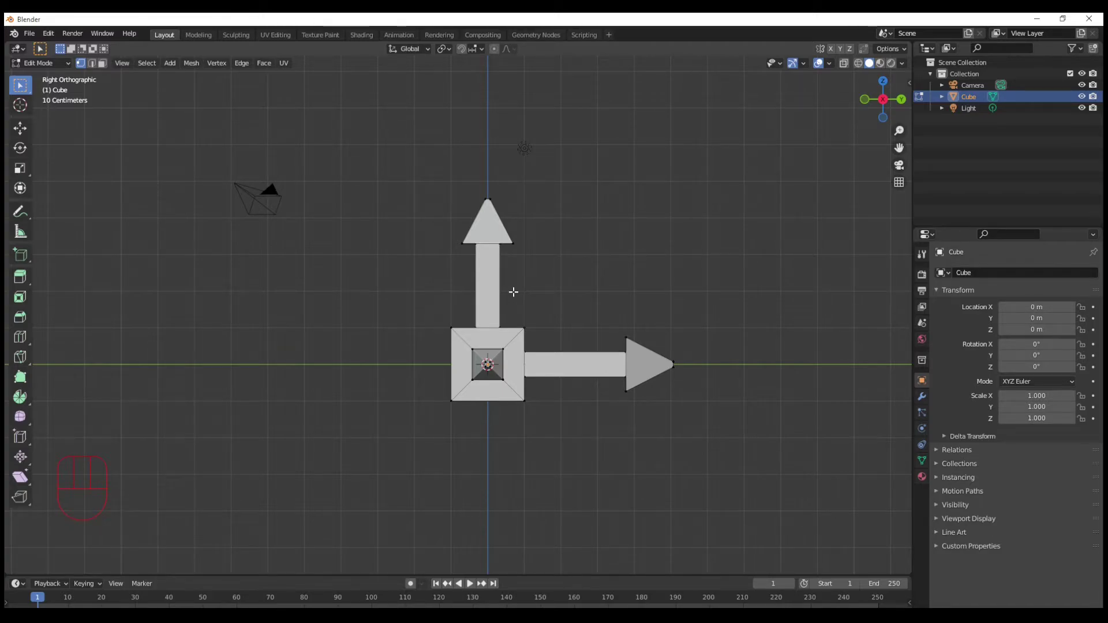
{"action": "key", "text": "KP_1"}
{"action": "key", "text": "KP_3"}
{"action": "key", "text": "ctrl+KP_3"}
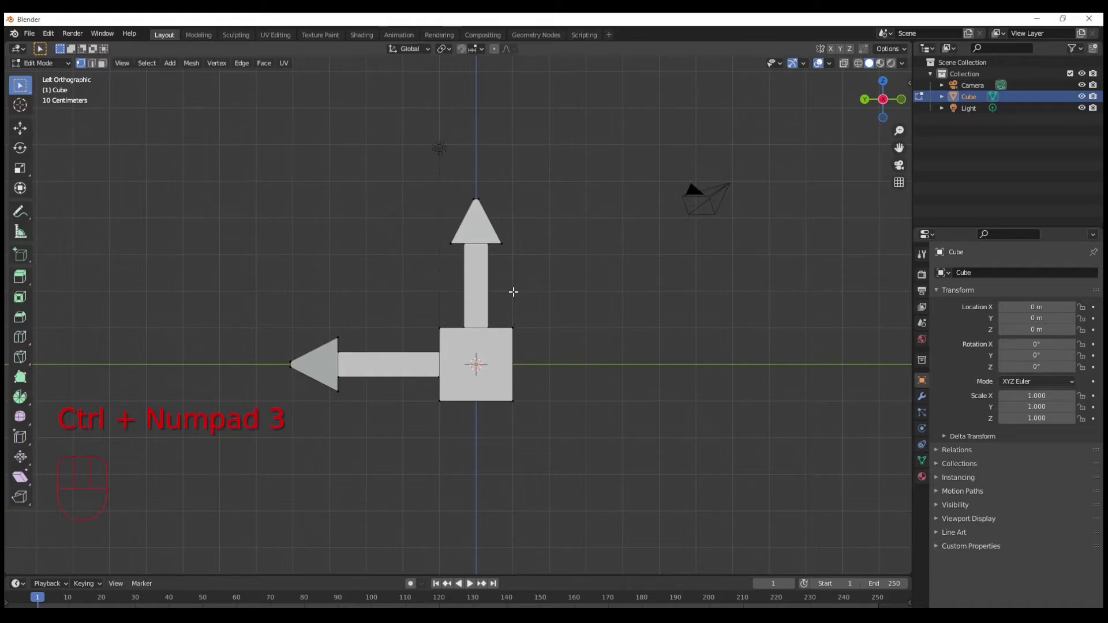
{"action": "key", "text": "KP_3"}
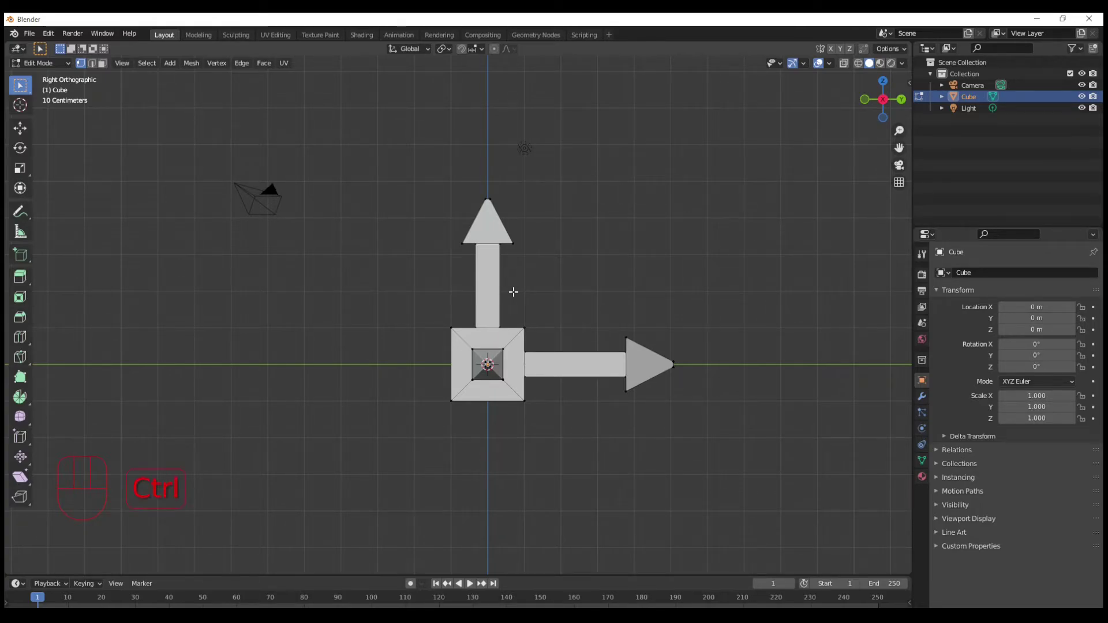
{"action": "key", "text": "ctrl+KP_3"}
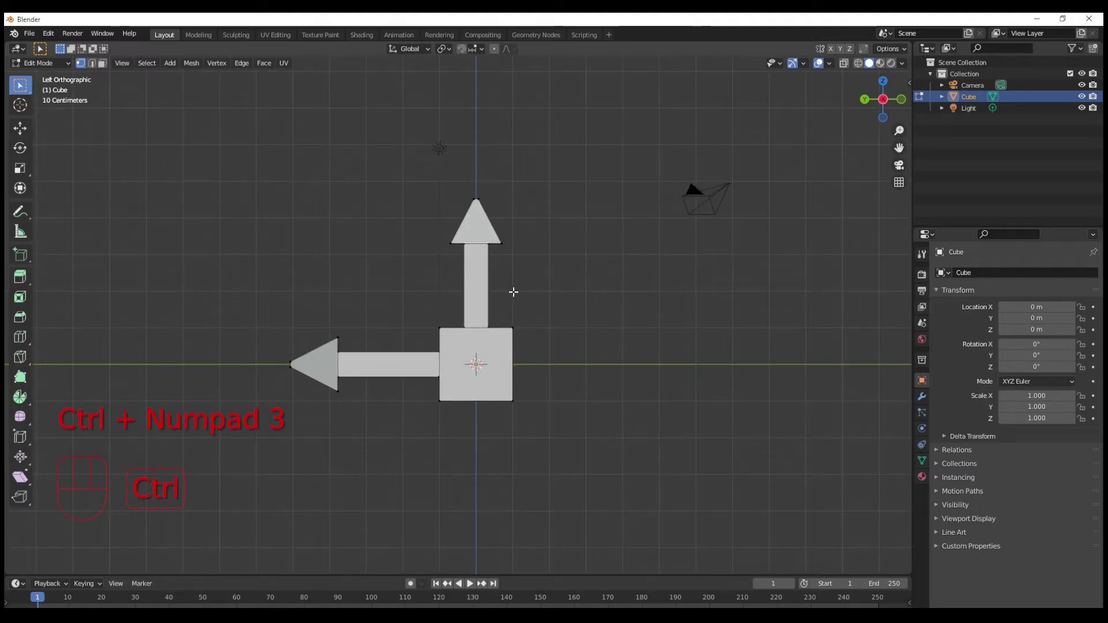
{"action": "key", "text": "ctrl+KP_3"}
{"action": "key", "text": "ctrl+KP_3"}
{"action": "key", "text": "ctrl+KP_3"}
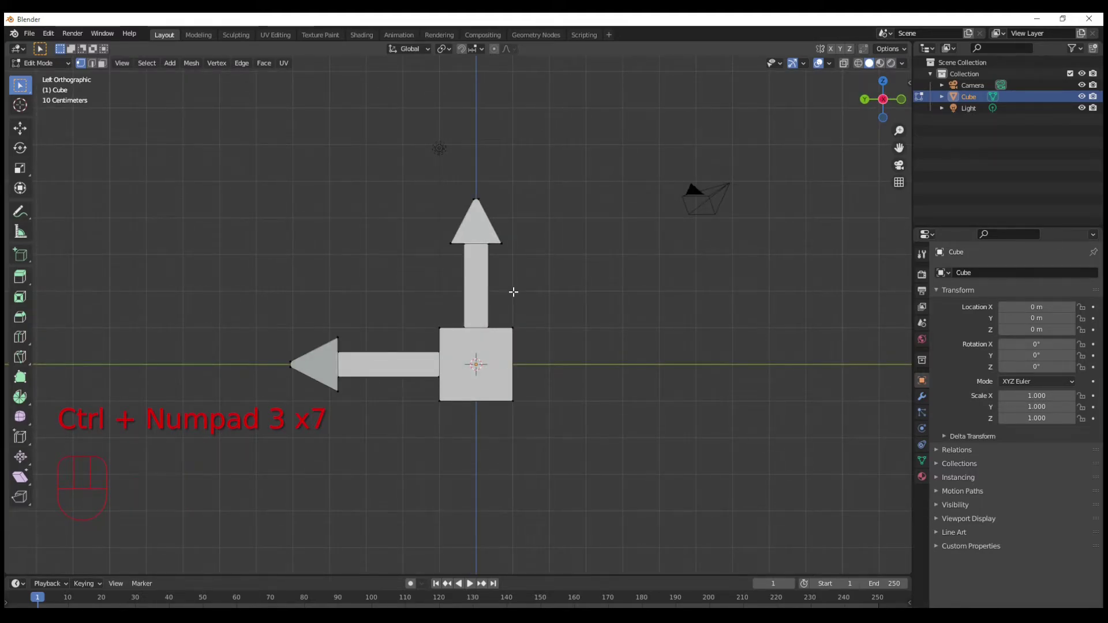
Compare the model in the right and opposite left orthographic views, ending in the right view.
{"action": "key", "text": "KP_3"}
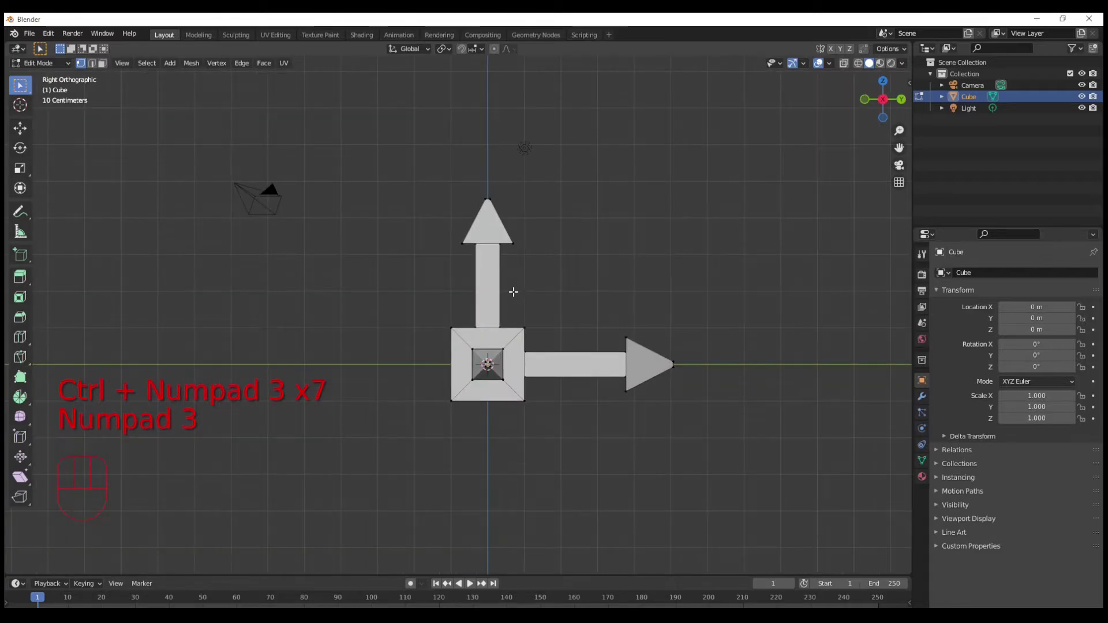
{"action": "key", "text": "ctrl+KP_3"}
{"action": "key", "text": "KP_3"}
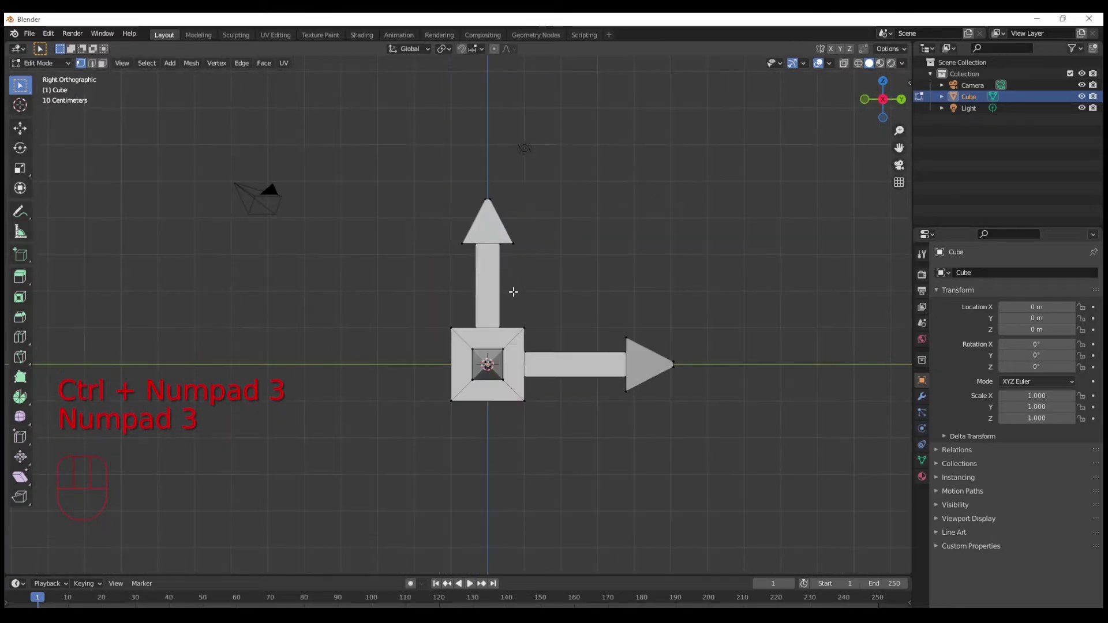
Compare the model in the front and opposite back orthographic views, ending in the front view.
{"action": "key", "text": "KP_1"}
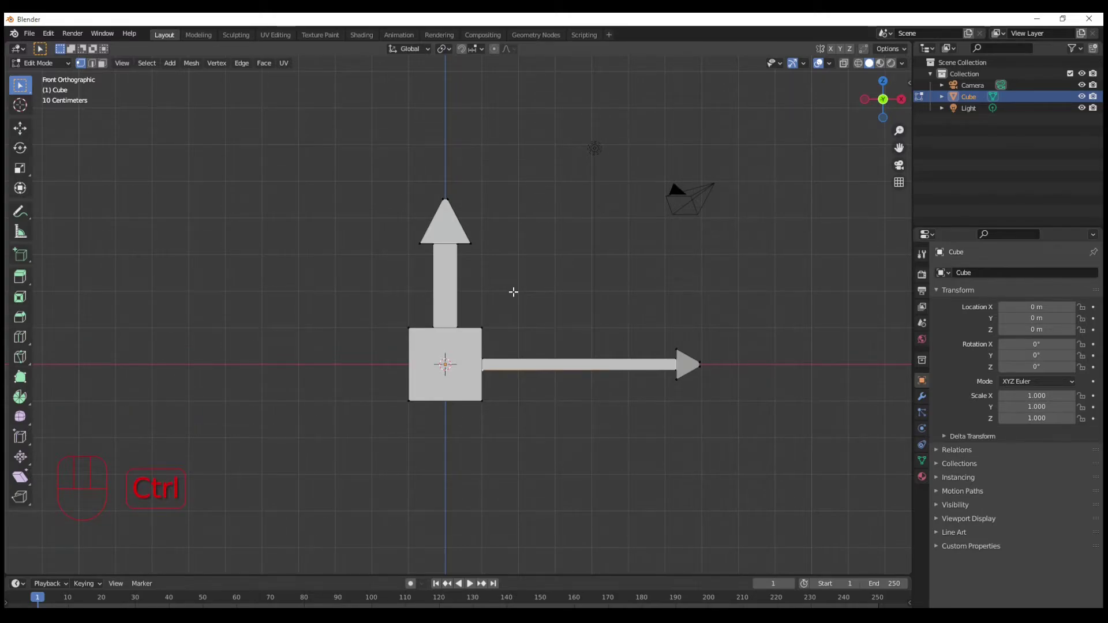
{"action": "key", "text": "ctrl+KP_1"}
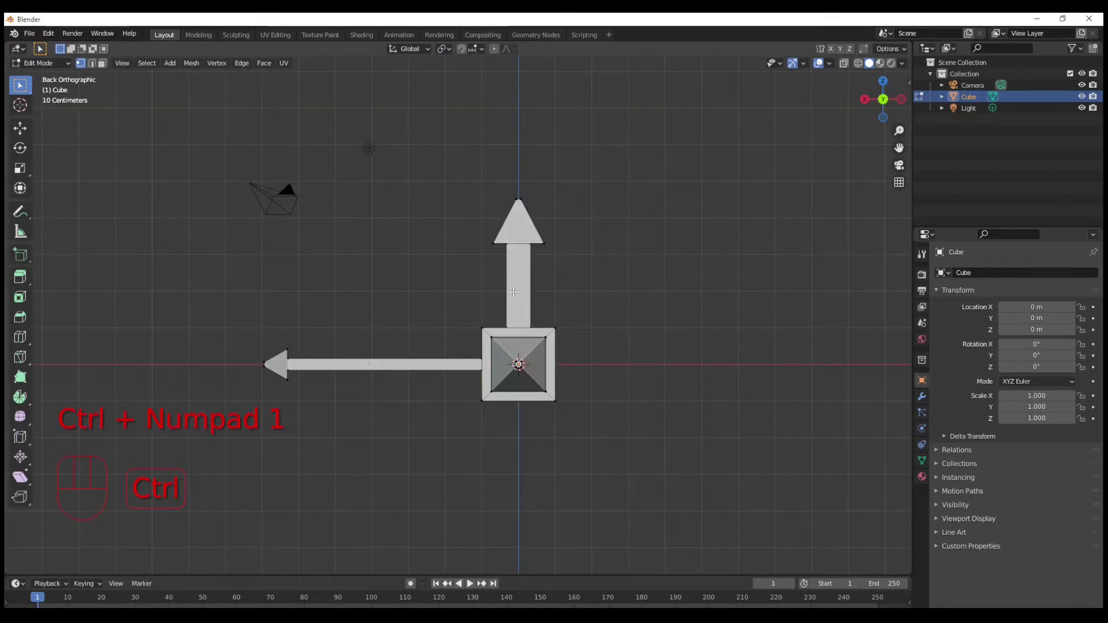
{"action": "key", "text": "ctrl+KP_1"}
{"action": "key", "text": "KP_1"}
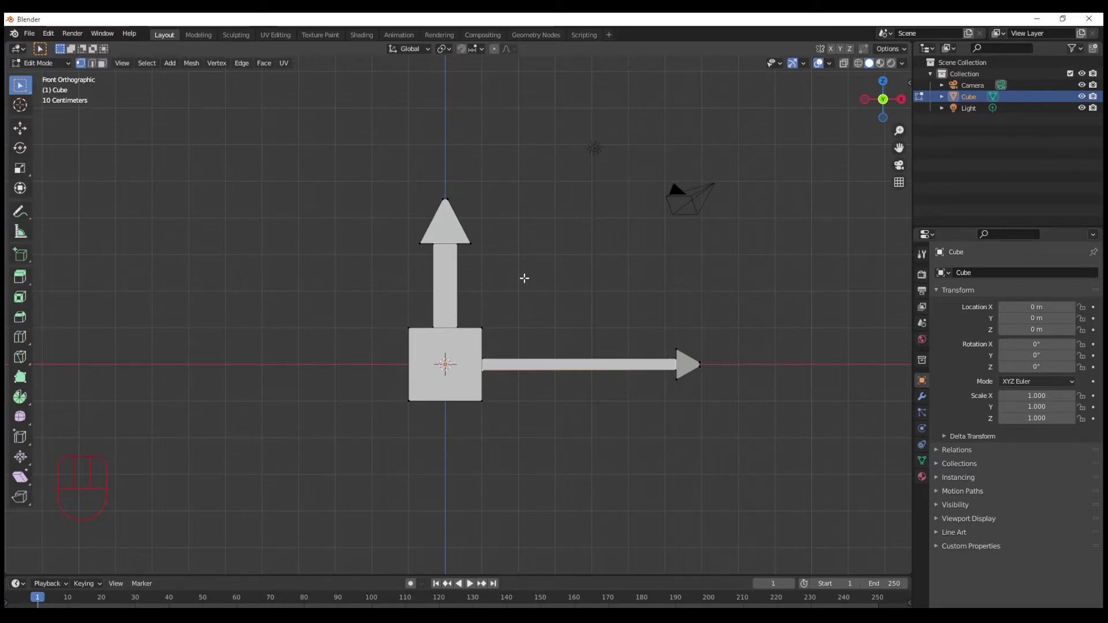
Orbit stepwise around the model horizontally from the front to the back, and return partway in the opposite direction.
{"action": "key", "text": "KP_6"}
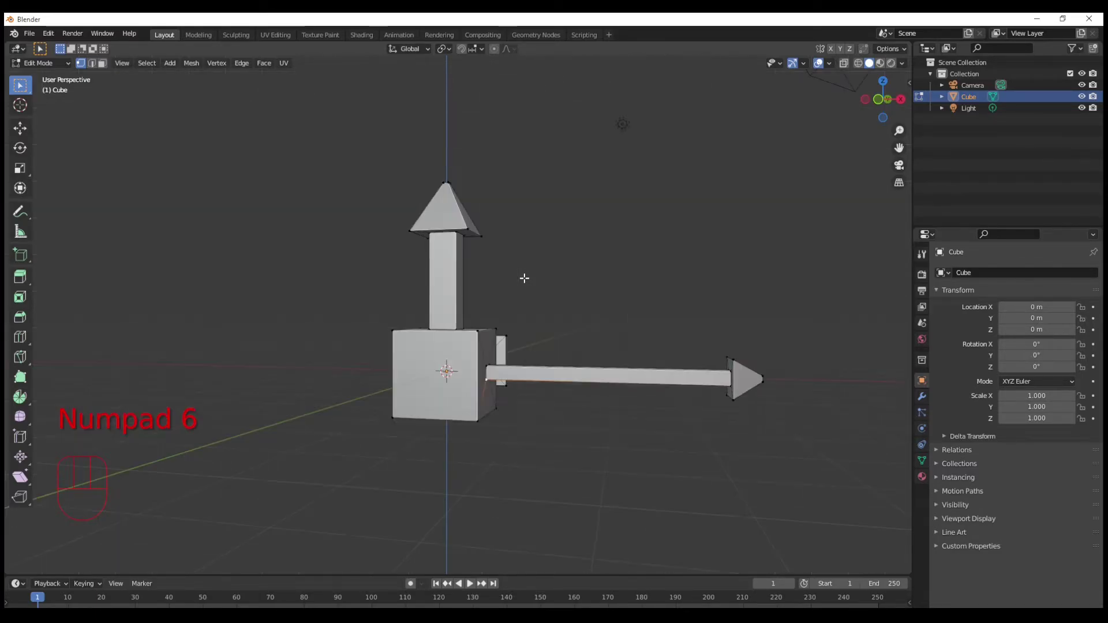
{"action": "key", "text": "KP_6"}
{"action": "key", "text": "KP_6"}
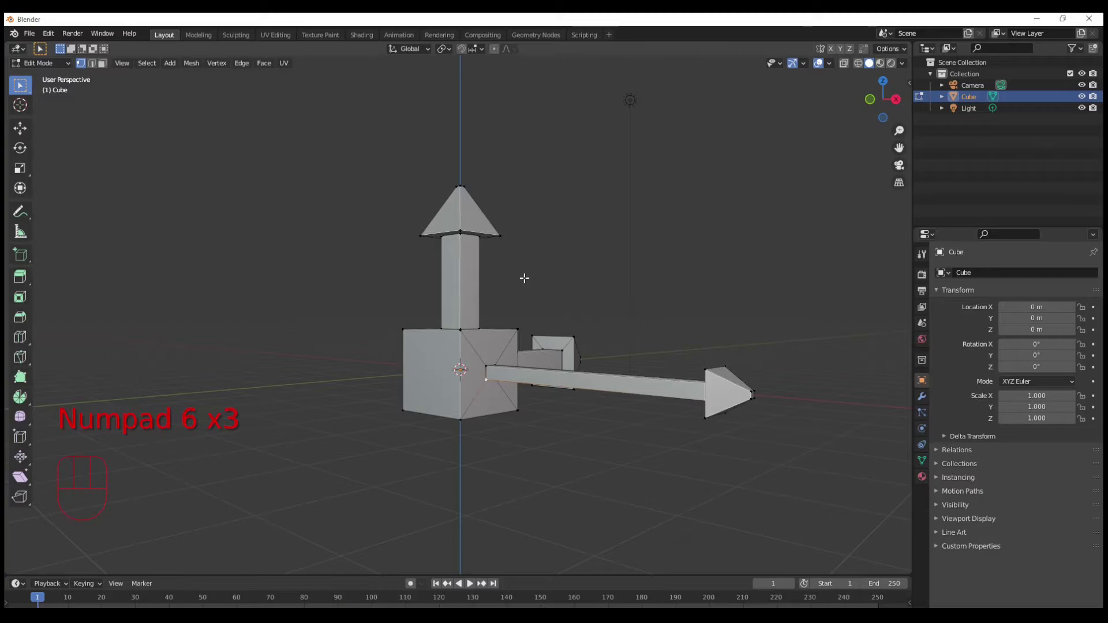
{"action": "key", "text": "KP_6"}
{"action": "key", "text": "KP_6"}
{"action": "key", "text": "KP_6"}
{"action": "key", "text": "KP_6"}
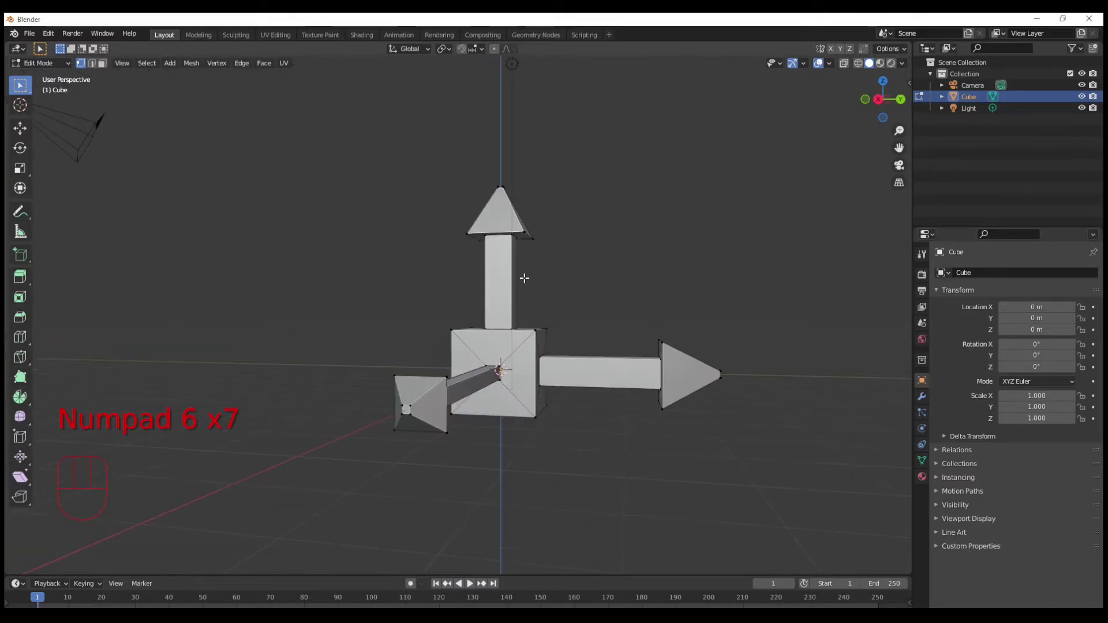
{"action": "key", "text": "KP_6"}
{"action": "key", "text": "KP_6"}
{"action": "key", "text": "KP_6"}
{"action": "key", "text": "KP_6"}
{"action": "key", "text": "KP_6"}
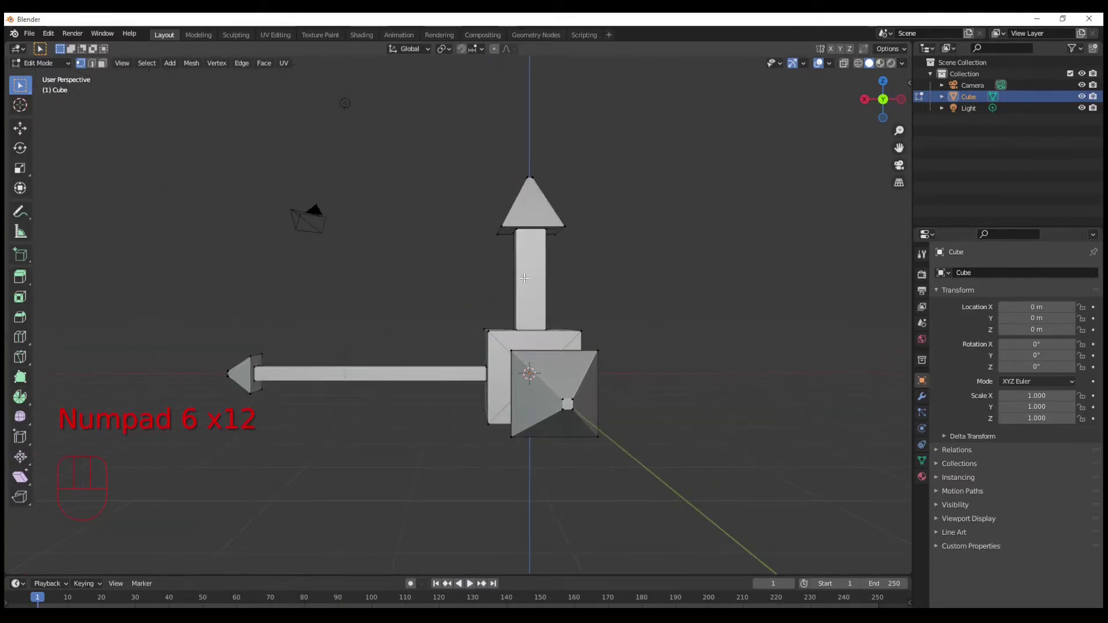
{"action": "key", "text": "KP_4"}
{"action": "key", "text": "KP_4"}
{"action": "key", "text": "KP_4"}
{"action": "key", "text": "KP_4"}
{"action": "key", "text": "KP_4"}
{"action": "key", "text": "KP_4"}
{"action": "key", "text": "KP_4"}
Tilt the view stepwise up over the model and back down to examine it from different heights.
{"action": "key", "text": "KP_8"}
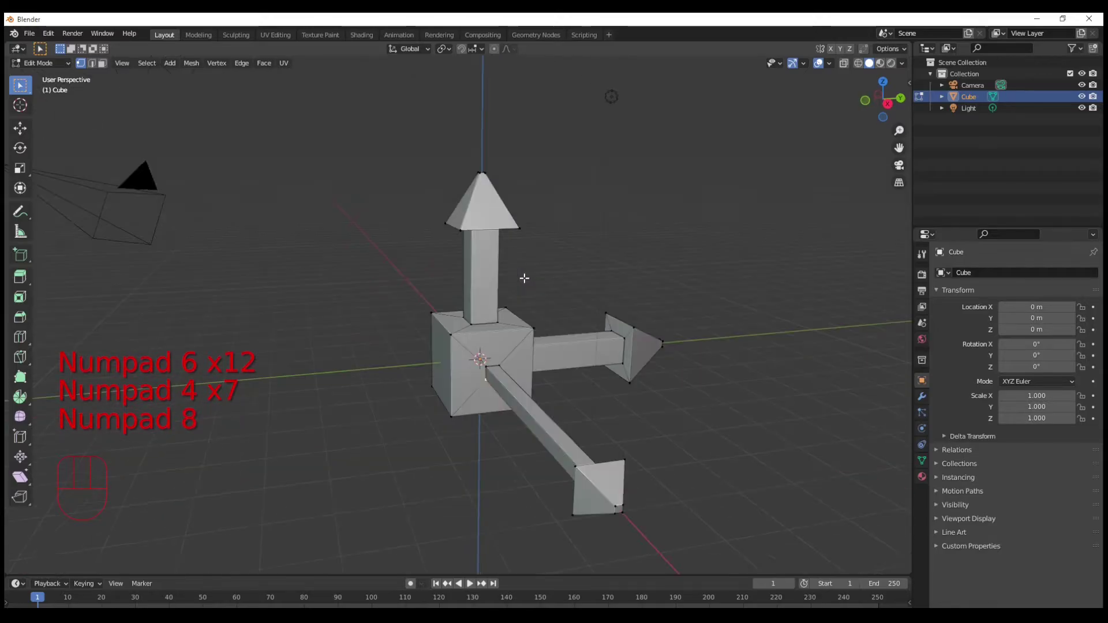
{"action": "key", "text": "KP_8"}
{"action": "key", "text": "KP_8"}
{"action": "key", "text": "KP_8"}
{"action": "key", "text": "KP_8"}
{"action": "key", "text": "KP_8"}
{"action": "key", "text": "KP_2"}
{"action": "key", "text": "KP_2"}
{"action": "key", "text": "KP_2"}
{"action": "key", "text": "KP_2"}
{"action": "key", "text": "KP_2"}
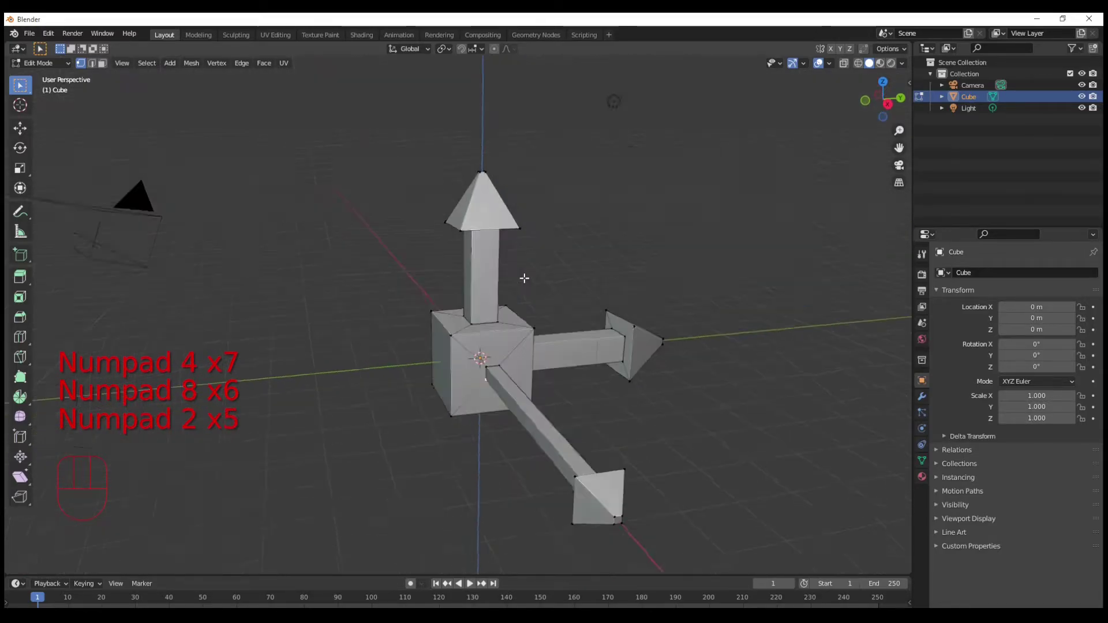
{"action": "key", "text": "KP_2"}
{"action": "key", "text": "KP_2"}
Orbit the view stepwise sideways in both directions, and raise it to look down on the model.
{"action": "key", "text": "KP_4"}
{"action": "key", "text": "KP_4"}
{"action": "key", "text": "KP_4"}
{"action": "key", "text": "KP_6"}
{"action": "key", "text": "KP_6"}
{"action": "key", "text": "KP_6"}
{"action": "key", "text": "KP_6"}
{"action": "key", "text": "KP_8"}
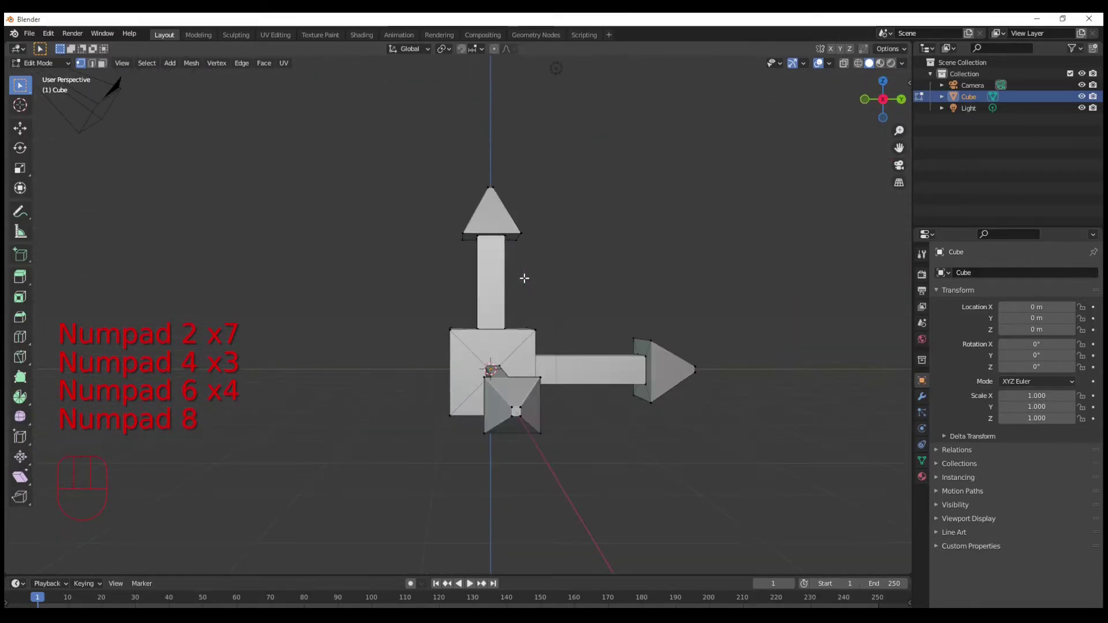
{"action": "key", "text": "KP_8"}
{"action": "key", "text": "KP_8"}
{"action": "key", "text": "KP_8"}
{"action": "key", "text": "KP_8"}
{"action": "key", "text": "KP_8"}
{"action": "key", "text": "KP_8"}
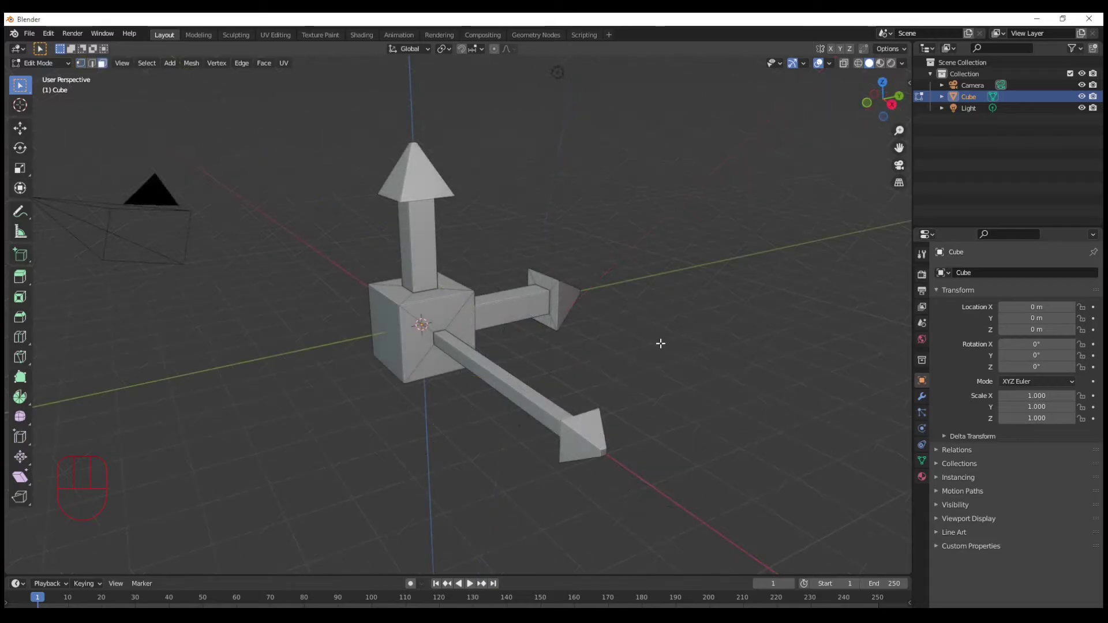
Zoom in and out repeatedly in fixed increments to view the arrow-armed cube at different distances.
{"action": "key", "text": "KP_Add"}
{"action": "key", "text": "KP_Subtract"}
{"action": "key", "text": "KP_Subtract"}
{"action": "key", "text": "KP_Add"}
{"action": "key", "text": "KP_Add"}
{"action": "key", "text": "KP_Subtract"}
{"action": "key", "text": "KP_Subtract"}
{"action": "key", "text": "KP_Add"}
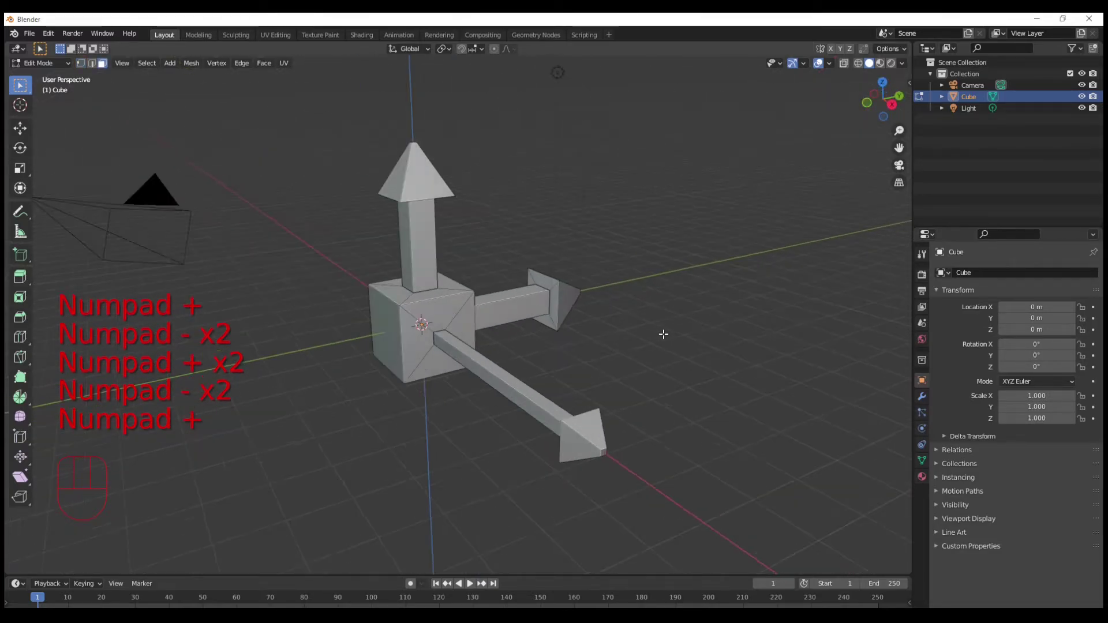
{"action": "key", "text": "KP_Subtract"}
{"action": "key", "text": "KP_Subtract"}
{"action": "key", "text": "KP_Add"}
{"action": "key", "text": "KP_Subtract"}
{"action": "key", "text": "KP_Subtract"}
{"action": "key", "text": "KP_Add"}
{"action": "key", "text": "KP_Add"}
{"action": "key", "text": "KP_Add"}
{"action": "key", "text": "KP_Add"}
{"action": "key", "text": "KP_Subtract"}
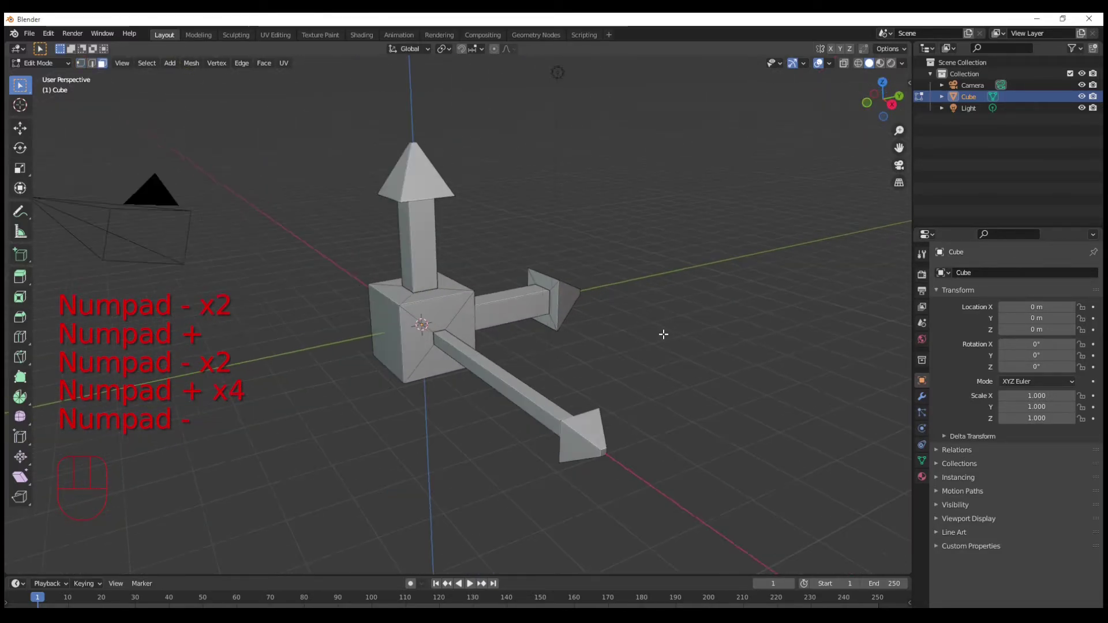
{"action": "key", "text": "KP_Subtract"}
{"action": "key", "text": "KP_Add"}
{"action": "key", "text": "KP_Subtract"}
{"action": "key", "text": "KP_Add"}
{"action": "key", "text": "KP_Subtract"}
{"action": "key", "text": "KP_Add"}
{"action": "key", "text": "KP_Subtract"}
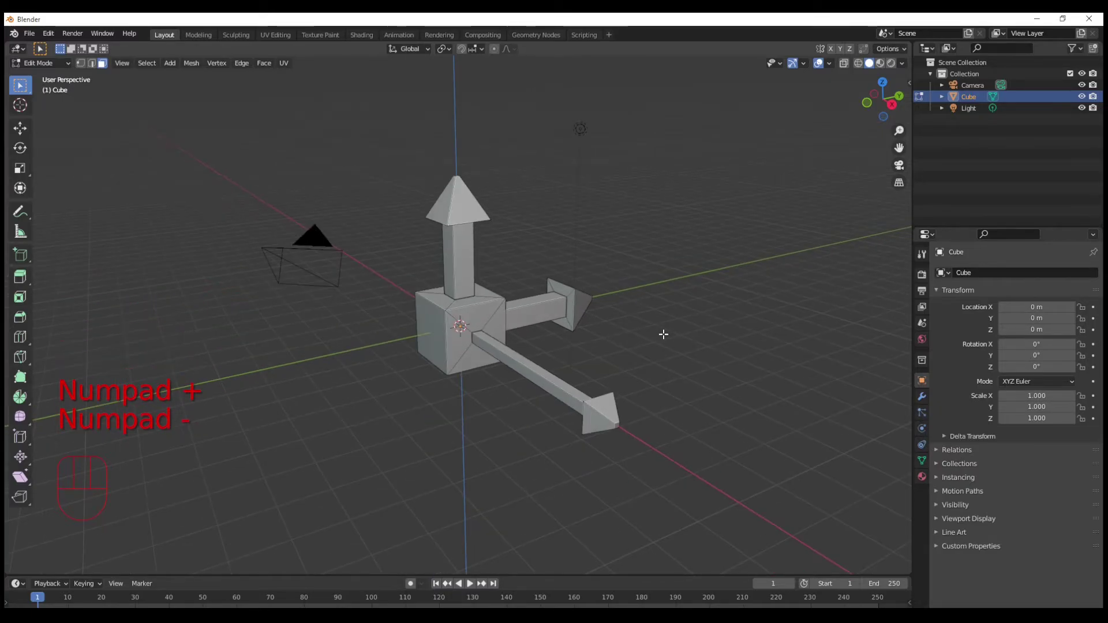
{"action": "key", "text": "KP_Subtract"}
{"action": "key", "text": "KP_Subtract"}
{"action": "key", "text": "KP_Add"}
{"action": "key", "text": "KP_Subtract"}
{"action": "key", "text": "KP_Add"}
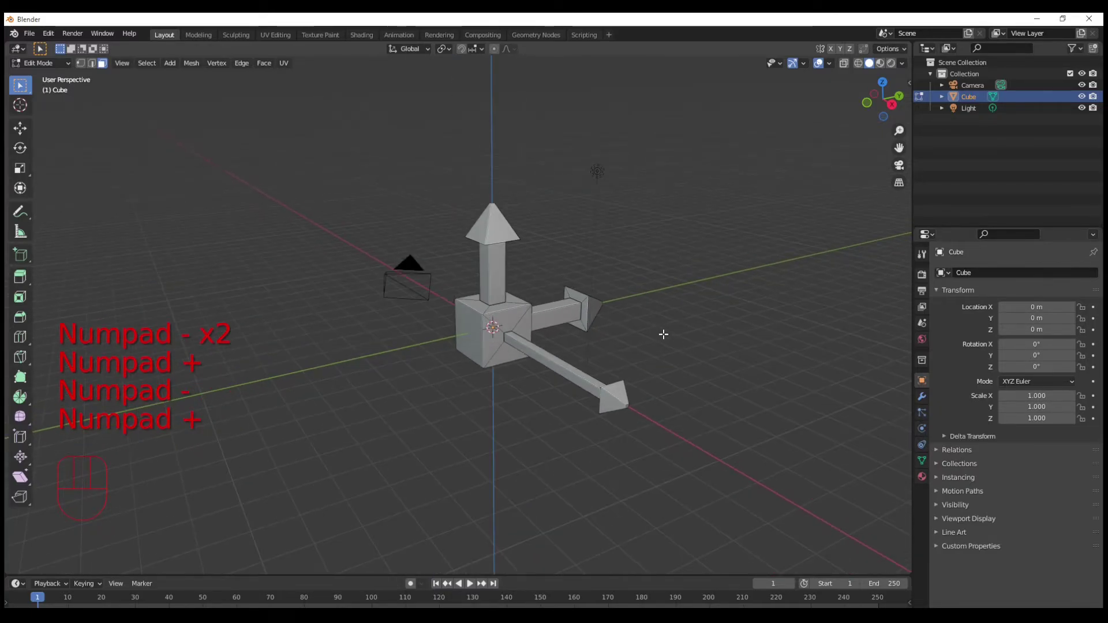
{"action": "key", "text": "KP_Add"}
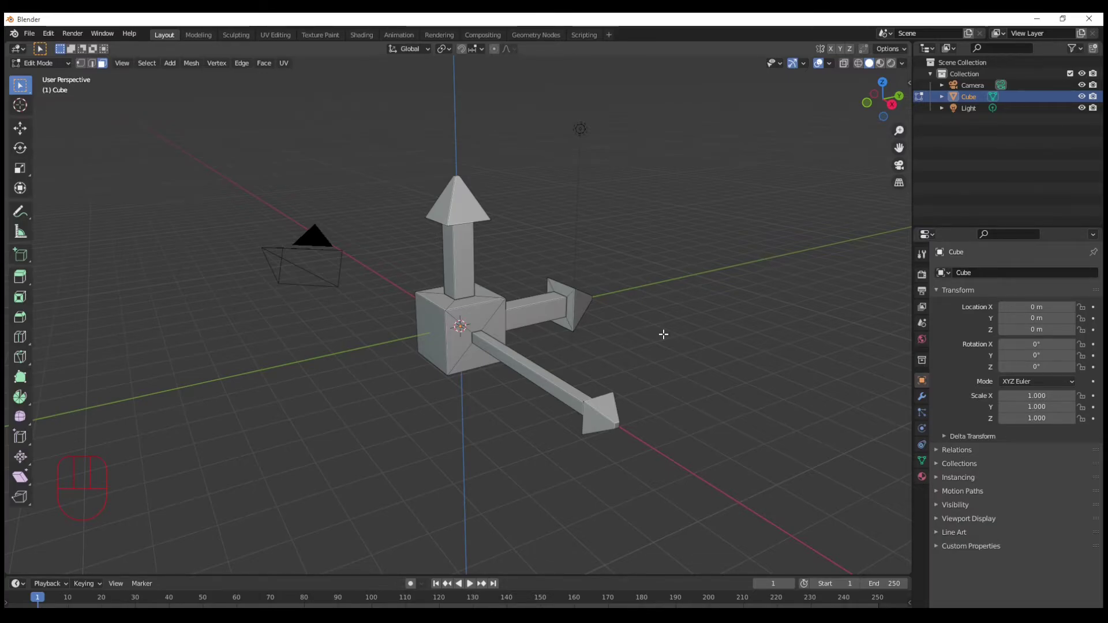
Isolate the cube in local view, pan it out of sight, and exit and re-enter local view to reframe it.
{"action": "middle_click_drag", "start_coordinate": [646, 348], "coordinate": [775, 284], "text": "shift"}
{"action": "key", "text": "KP_Divide"}
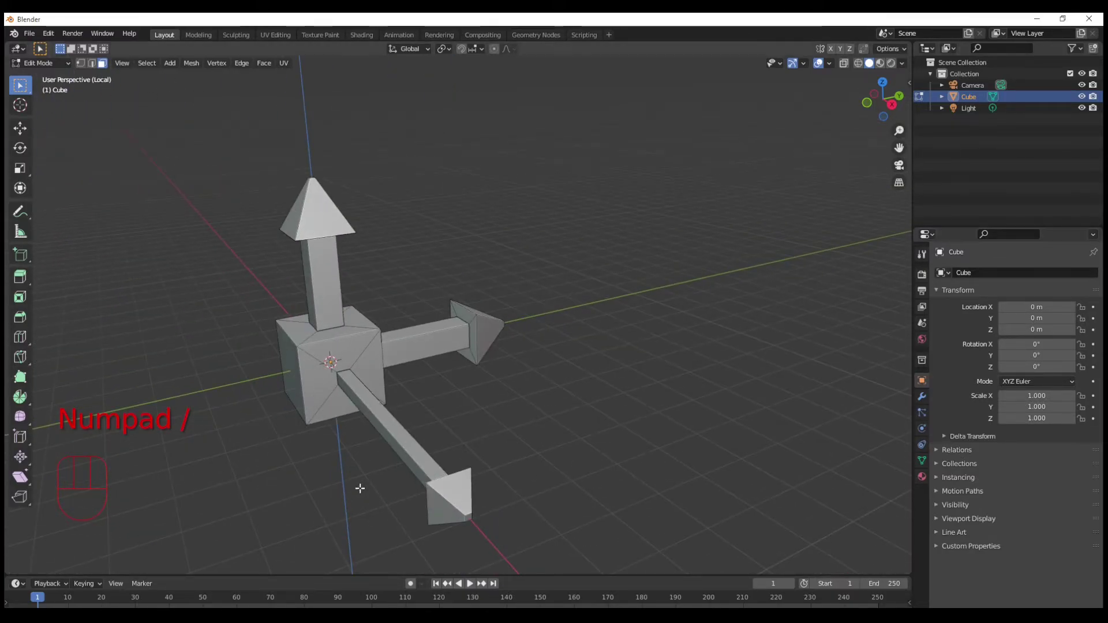
{"action": "middle_click_drag", "start_coordinate": [200, 376], "coordinate": [94, 106], "text": "shift"}
{"action": "middle_click_drag", "start_coordinate": [681, 358], "coordinate": [837, 245], "text": "shift"}
{"action": "middle_click_drag", "start_coordinate": [523, 302], "coordinate": [560, 302]}
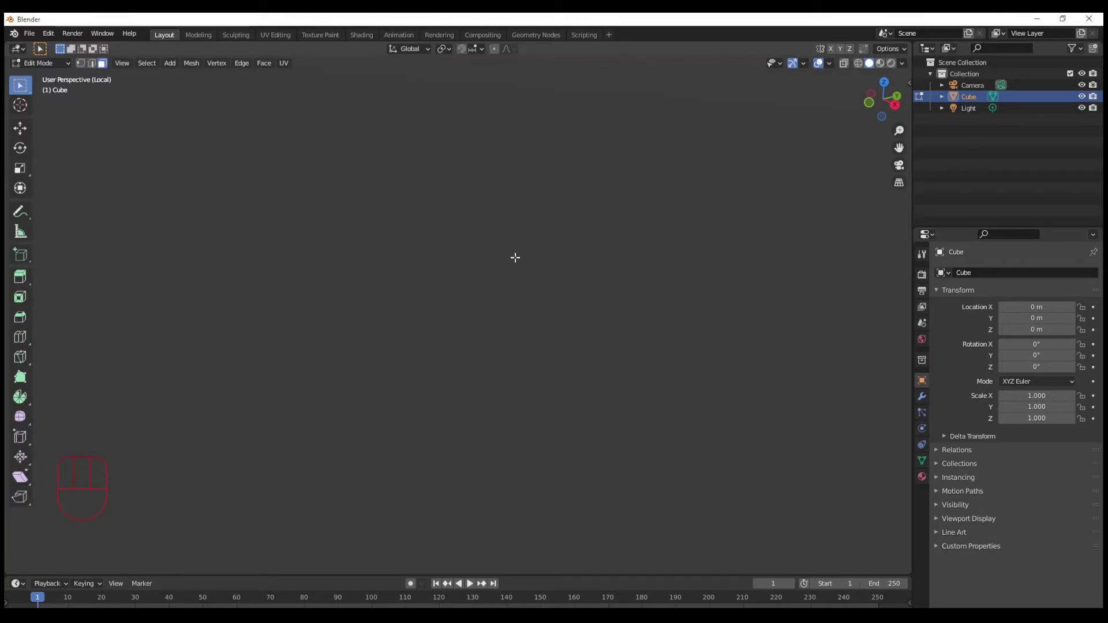
{"action": "key", "text": "KP_Divide"}
{"action": "key", "text": "KP_Divide"}
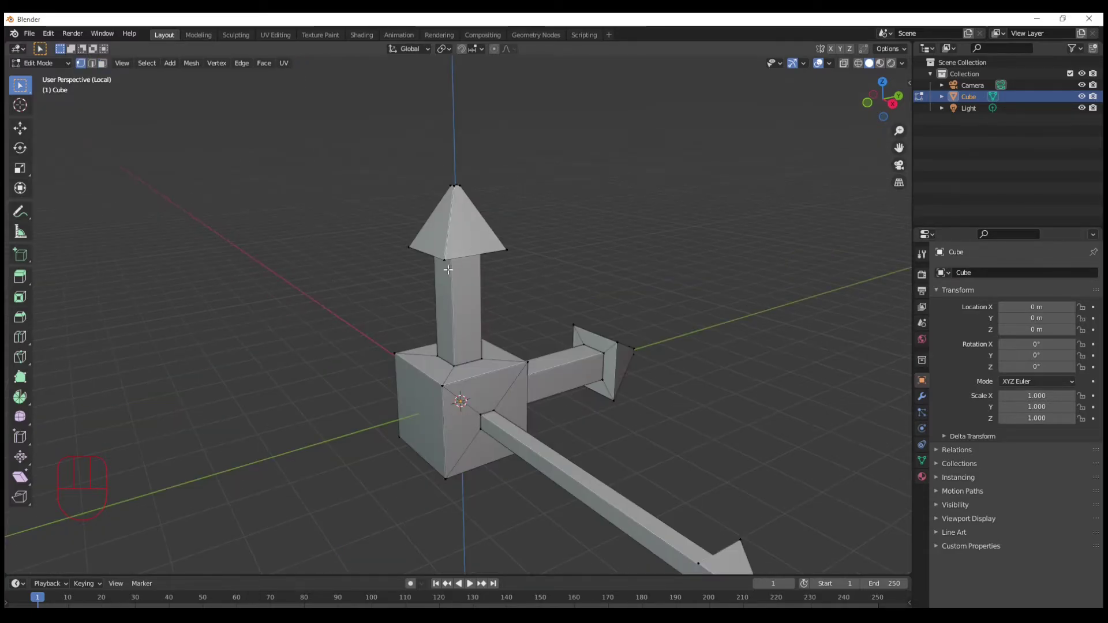
Select a base corner vertex of the upward arrowhead, frame the view on it and orbit around it.
{"action": "left_click", "coordinate": [410, 247]}
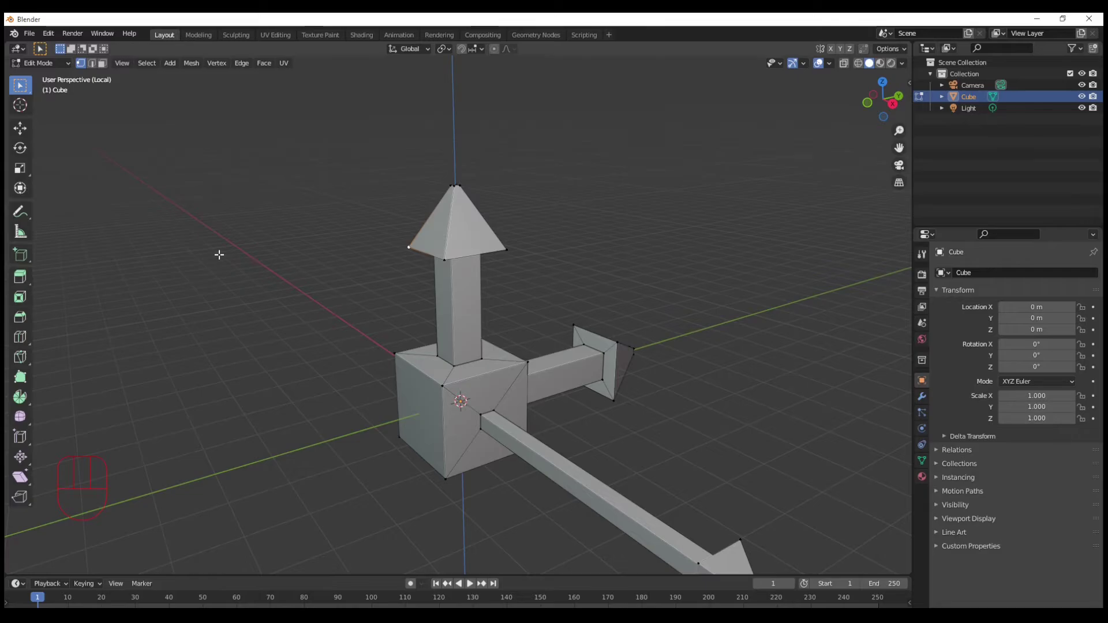
{"action": "key", "text": "KP_Decimal"}
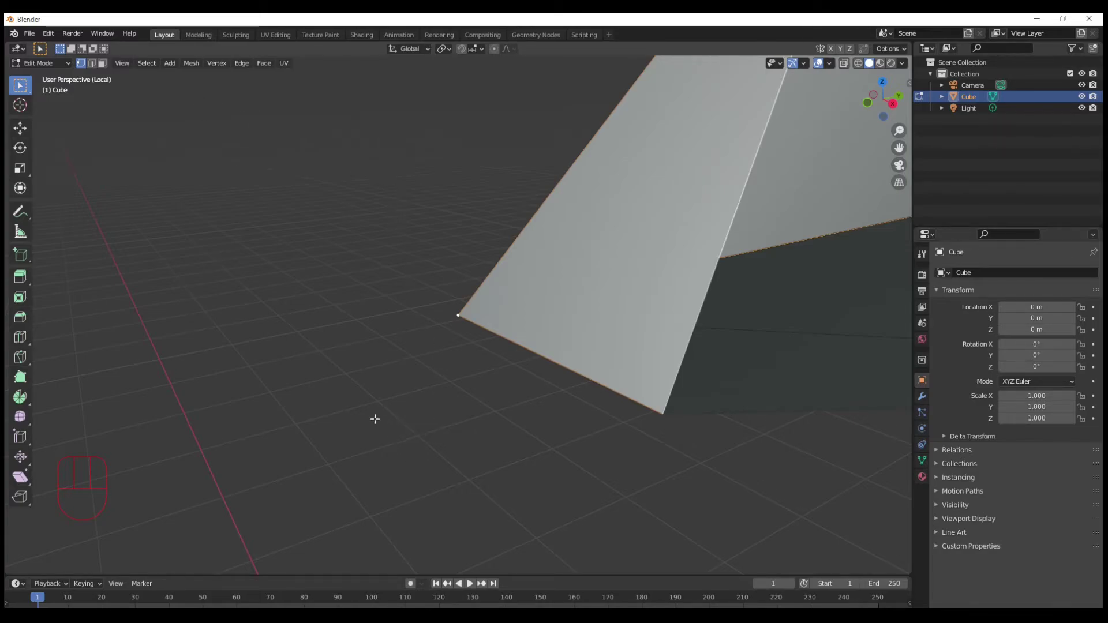
{"action": "middle_click_drag", "start_coordinate": [344, 376], "coordinate": [512, 345]}
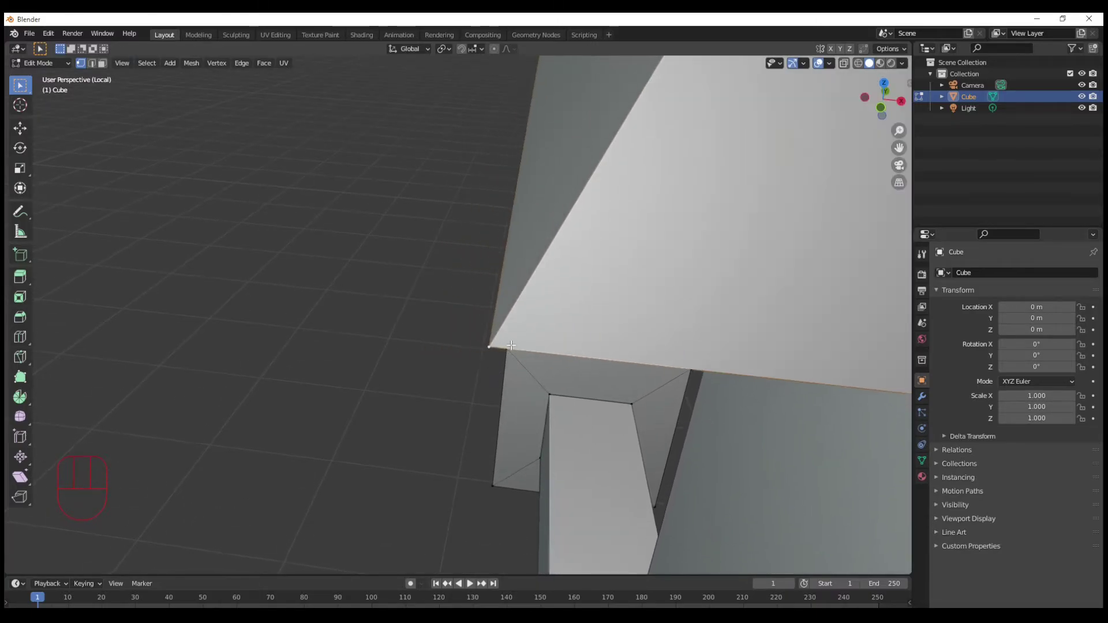
Undo and redo the recent moves of the upward arrowhead's corner vertex repeatedly, finishing with six undos.
{"action": "key", "text": "ctrl+z"}
{"action": "key", "text": "ctrl+z"}
{"action": "key", "text": "ctrl+z"}
{"action": "key", "text": "ctrl+z"}
{"action": "key", "text": "ctrl+z"}
{"action": "key", "text": "ctrl+shift+z"}
{"action": "key", "text": "ctrl+shift+z"}
{"action": "key", "text": "ctrl+shift+z"}
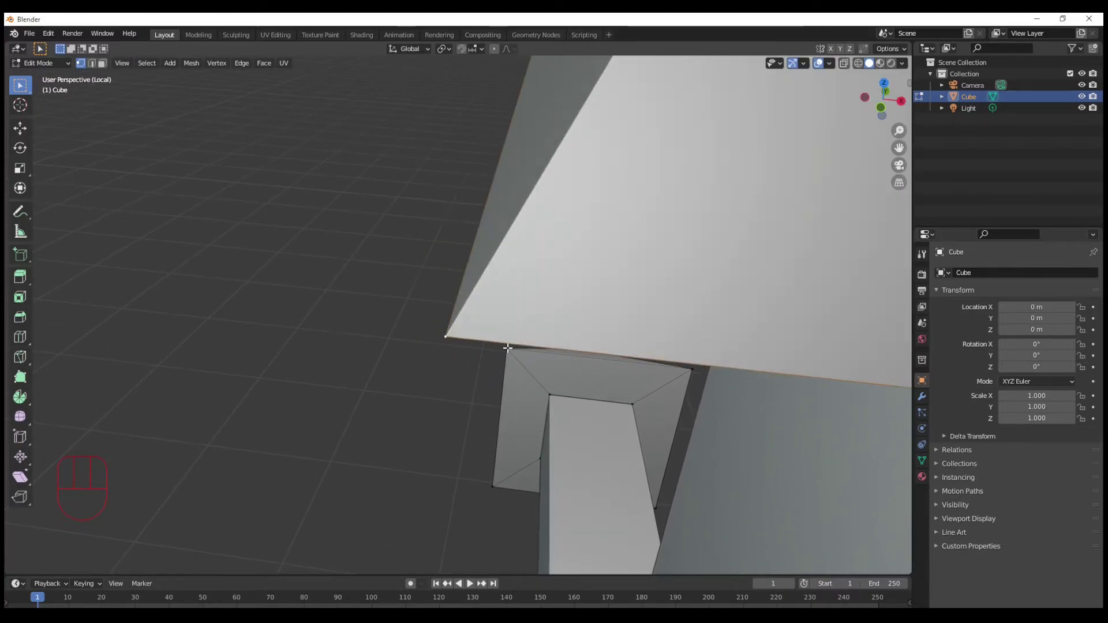
{"action": "key", "text": "ctrl+shift+z"}
{"action": "key", "text": "ctrl+shift+z"}
{"action": "key", "text": "ctrl+shift+z"}
{"action": "key", "text": "ctrl+shift+z"}
{"action": "key", "text": "ctrl+z"}
{"action": "key", "text": "ctrl+z"}
{"action": "key", "text": "ctrl+z"}
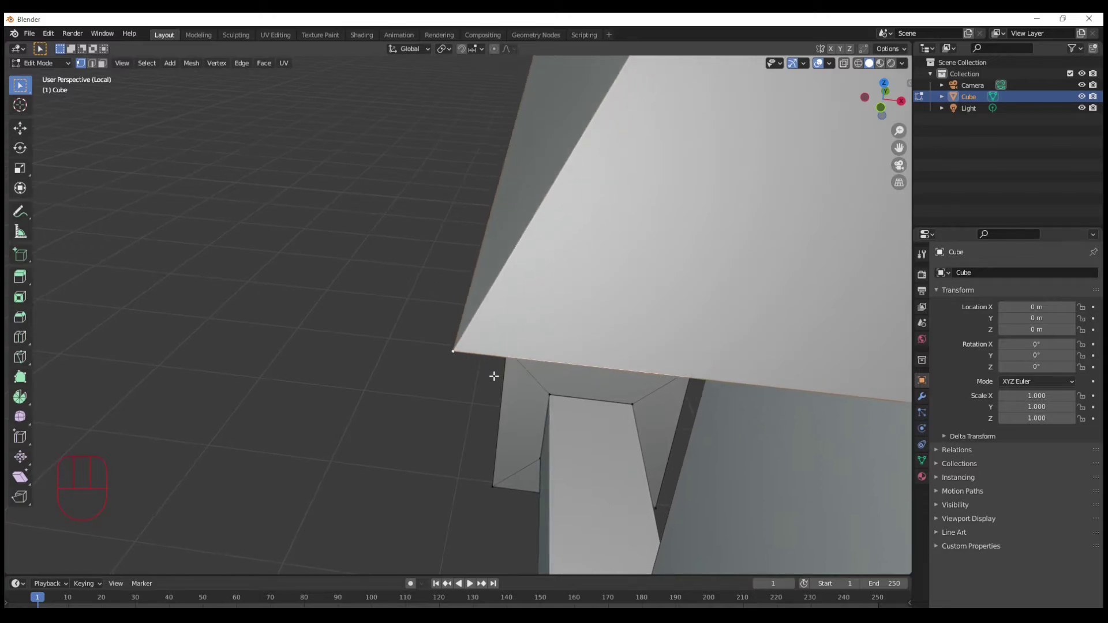
{"action": "key", "text": "ctrl+shift+z"}
{"action": "key", "text": "ctrl+z"}
{"action": "key", "text": "ctrl+z"}
{"action": "key", "text": "ctrl+shift+z"}
{"action": "key", "text": "ctrl+shift+z"}
{"action": "key", "text": "ctrl+shift+z"}
{"action": "key", "text": "ctrl+z"}
{"action": "key", "text": "ctrl+z"}
{"action": "key", "text": "ctrl+z"}
{"action": "key", "text": "ctrl+z"}
{"action": "key", "text": "ctrl+z"}
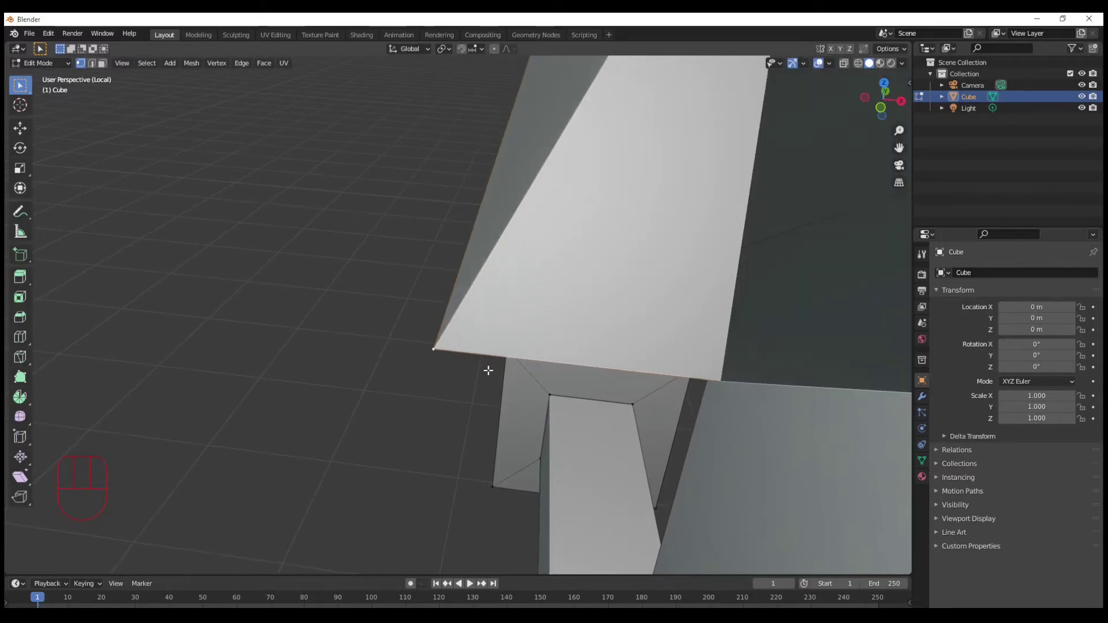
{"action": "key", "text": "ctrl+shift+z"}
{"action": "key", "text": "ctrl+shift+z"}
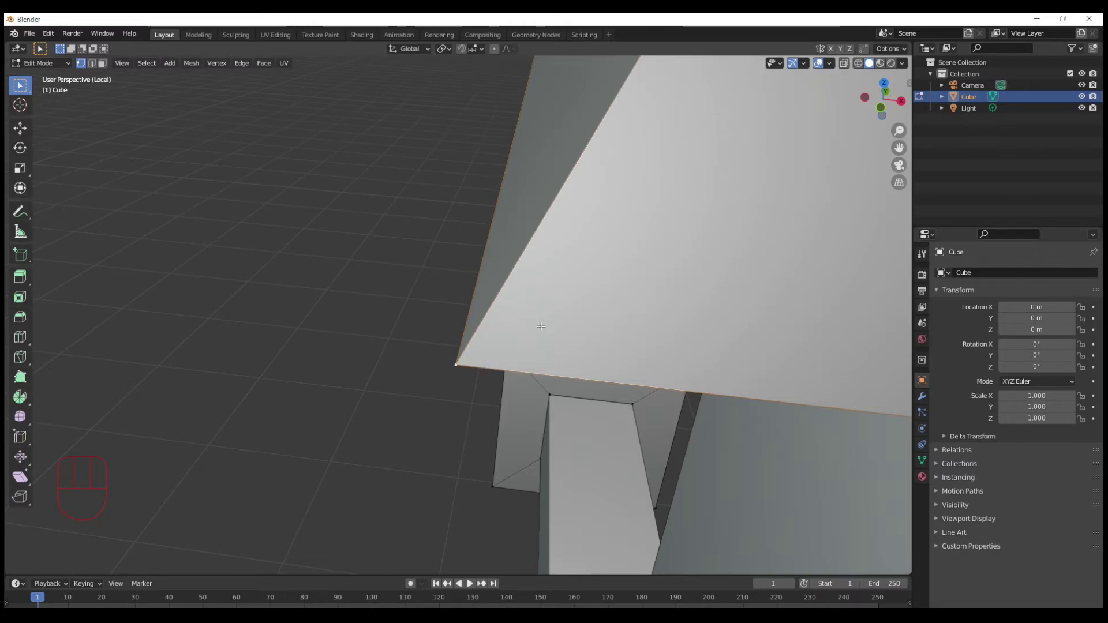
{"action": "key", "text": "ctrl+z"}
{"action": "key", "text": "ctrl+z"}
{"action": "key", "text": "ctrl+z"}
{"action": "key", "text": "ctrl+z"}
{"action": "key", "text": "ctrl+z"}
{"action": "key", "text": "ctrl+z"}
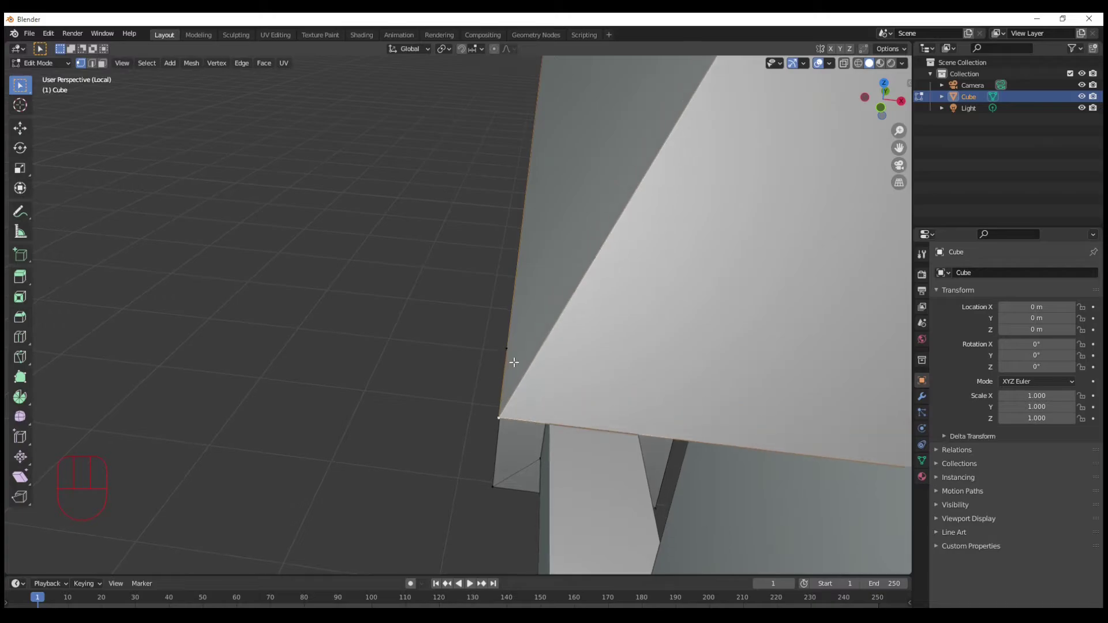
{"action": "middle_click_drag", "start_coordinate": [526, 401], "coordinate": [528, 399]}
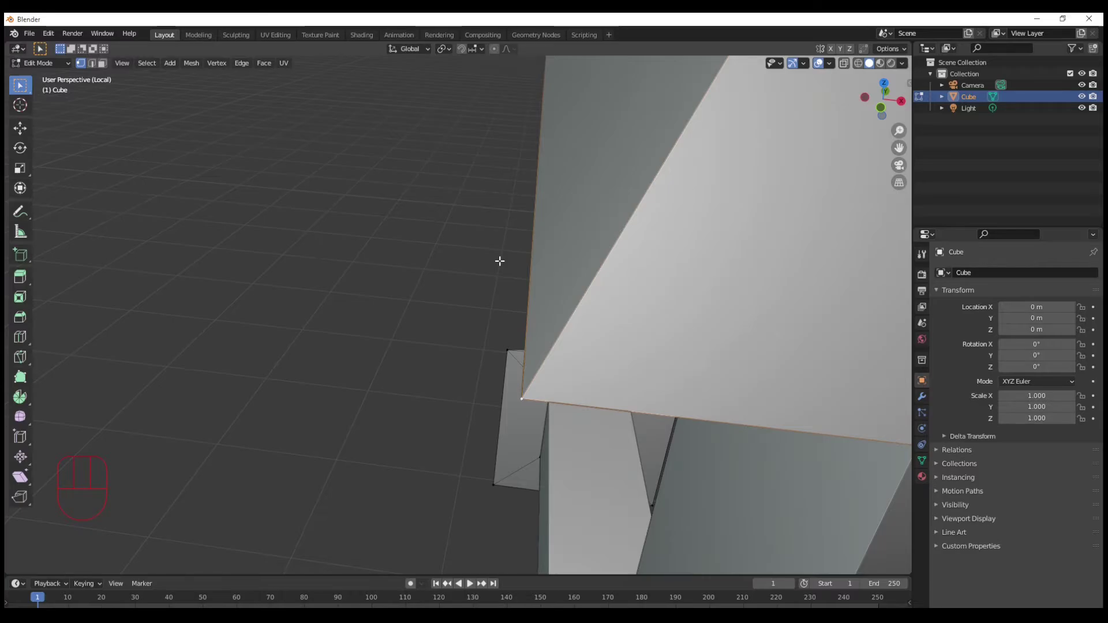
Exit and re-enter local view to reframe the whole model, and examine its arms from another side.
{"action": "key", "text": "KP_Divide"}
{"action": "key", "text": "KP_Divide"}
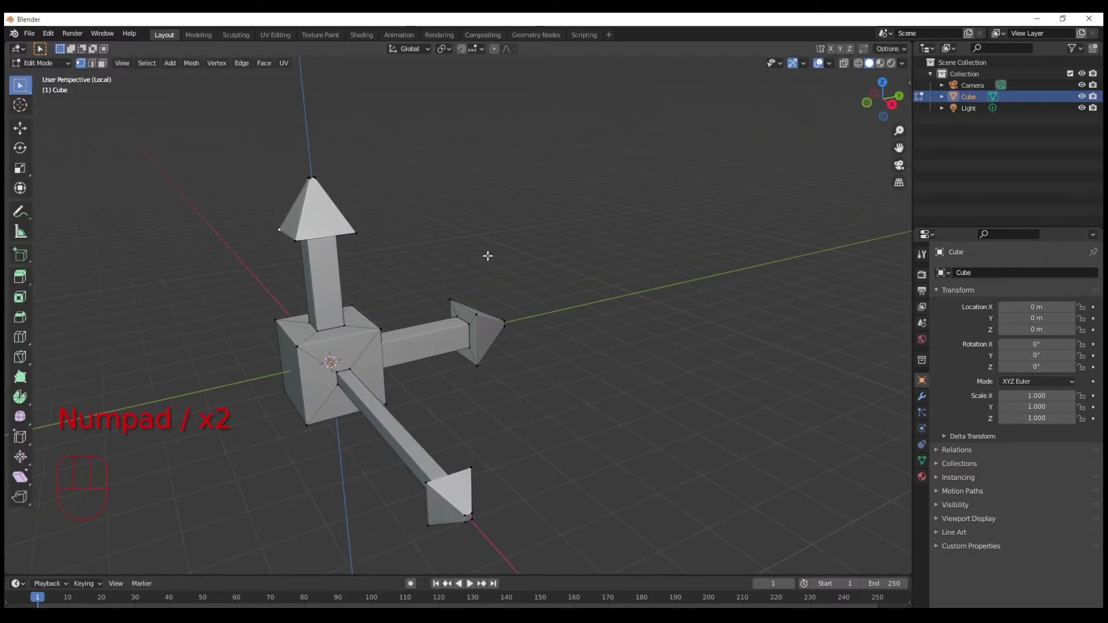
{"action": "scroll", "coordinate": [477, 288], "scroll_direction": "down", "scroll_amount": 4}
{"action": "scroll", "coordinate": [427, 282], "scroll_direction": "up", "scroll_amount": 5}
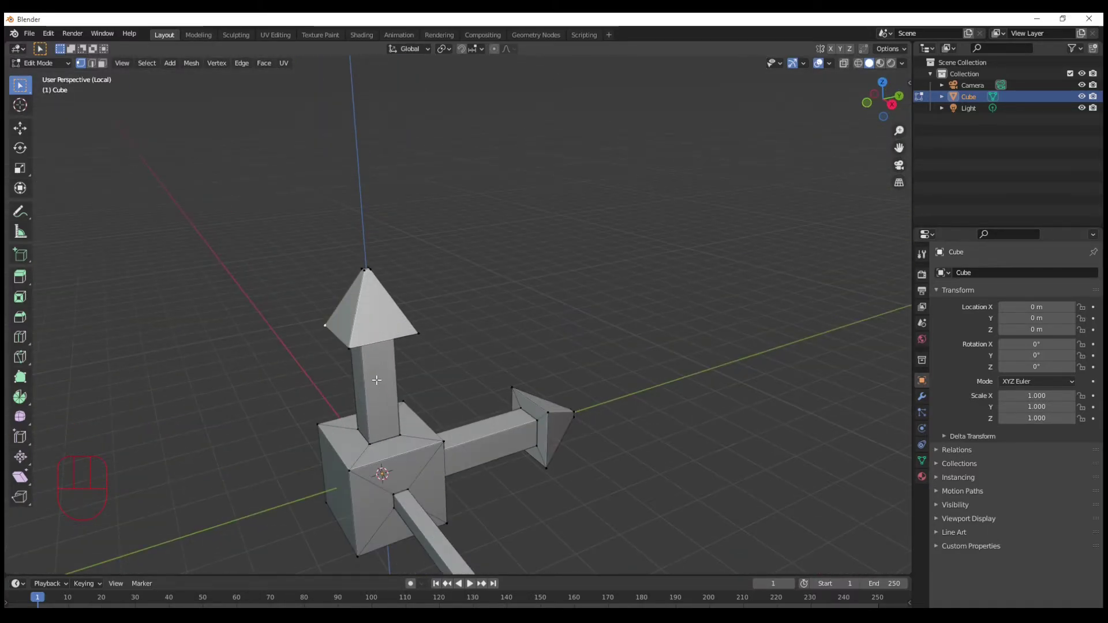
{"action": "middle_click_drag", "start_coordinate": [377, 381], "coordinate": [445, 385]}
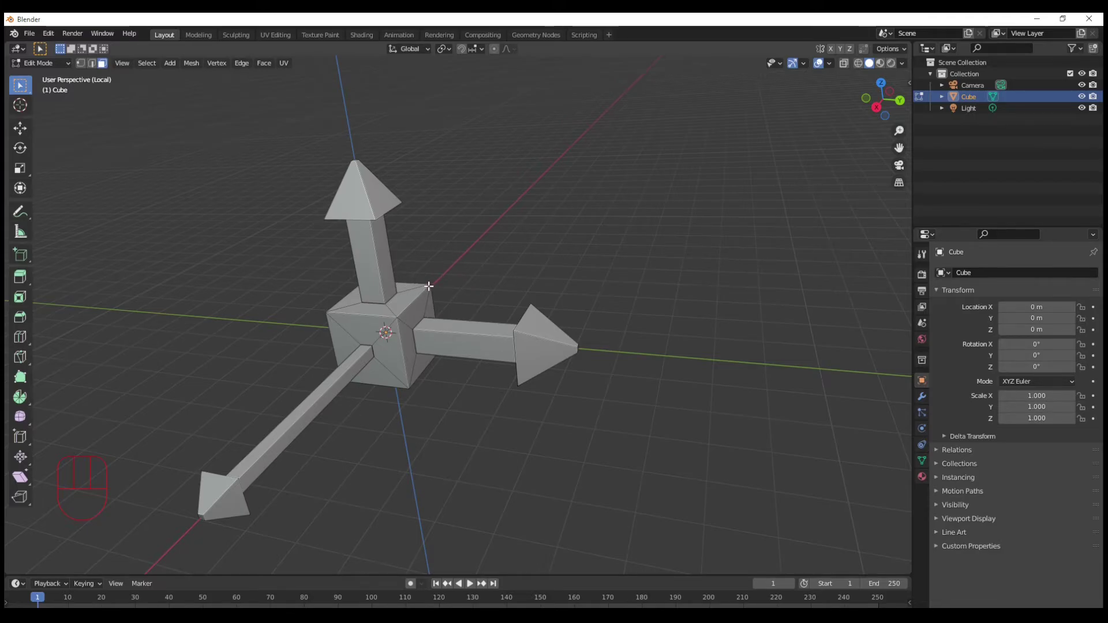
Switch to vertex selection with an upper corner vertex of the cube selected, frame it and orbit around it.
{"action": "left_click", "coordinate": [446, 299]}
{"action": "key", "text": "1"}
{"action": "key", "text": "KP_Decimal"}
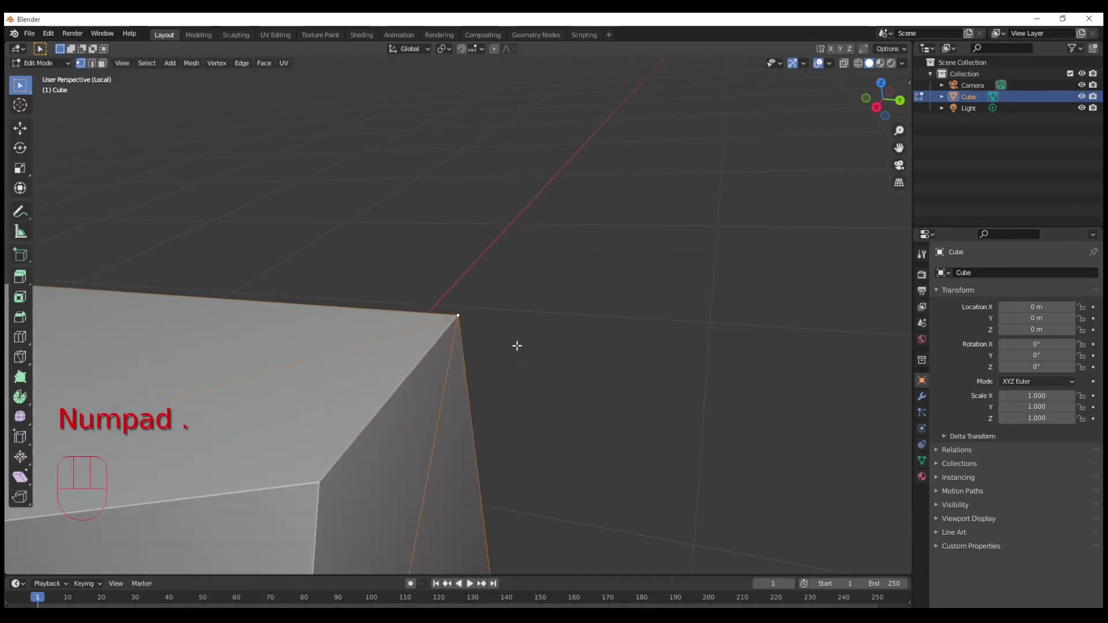
{"action": "middle_click_drag", "start_coordinate": [517, 346], "coordinate": [499, 291]}
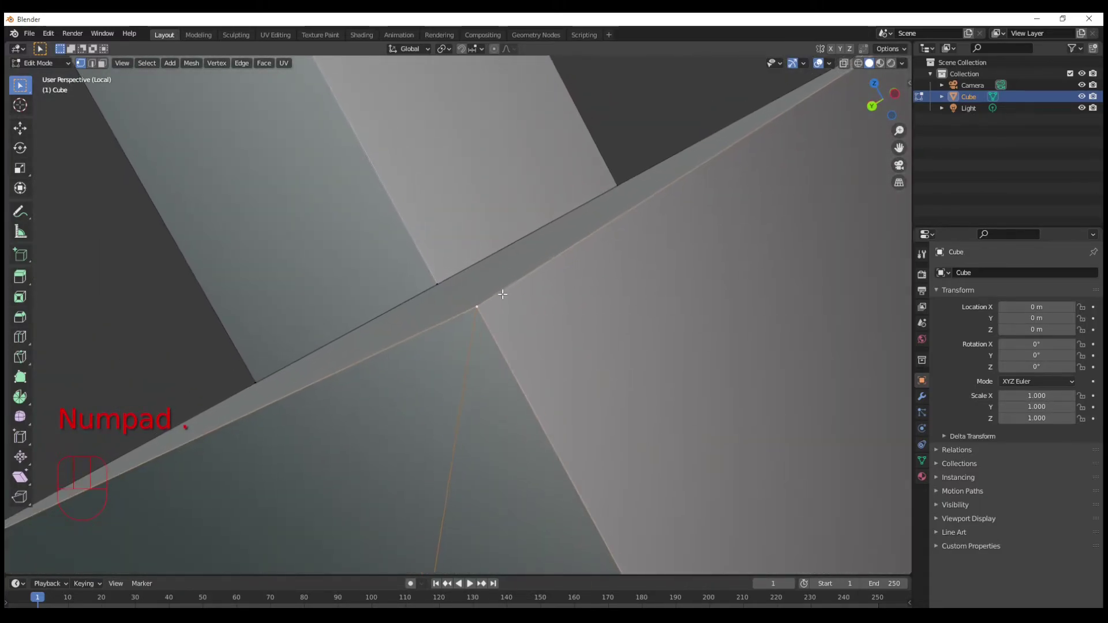
Zoom out to the whole model and toggle between perspective and orthographic projection repeatedly, finishing in perspective.
{"action": "scroll", "coordinate": [439, 309], "scroll_direction": "down", "scroll_amount": 12}
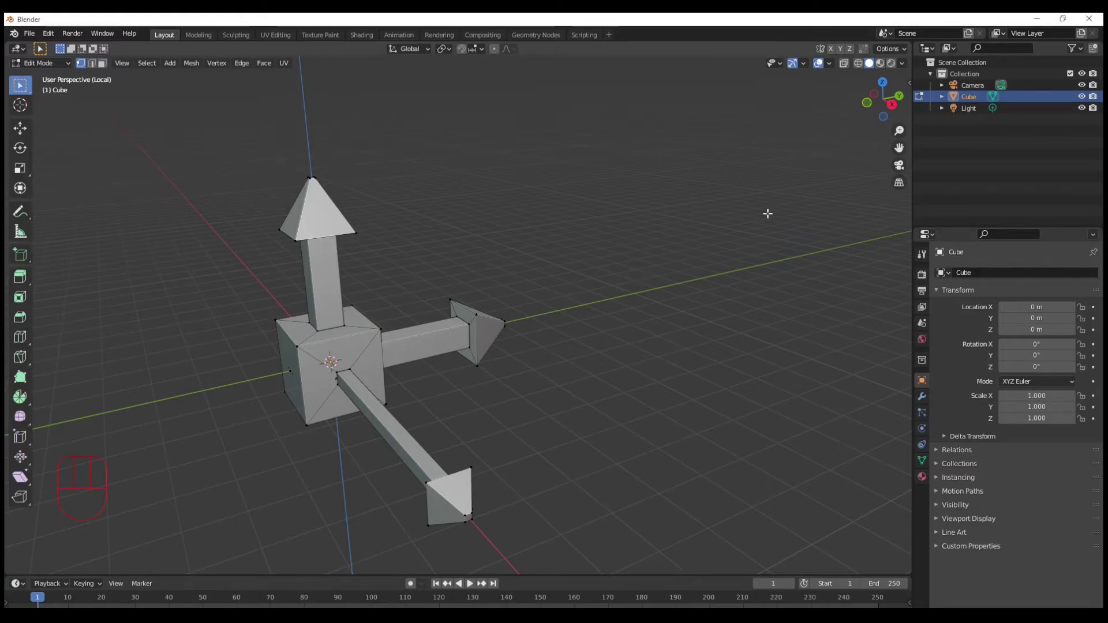
{"action": "key", "text": "KP_5"}
{"action": "key", "text": "KP_5"}
{"action": "key", "text": "KP_5"}
{"action": "key", "text": "KP_5"}
{"action": "key", "text": "KP_5"}
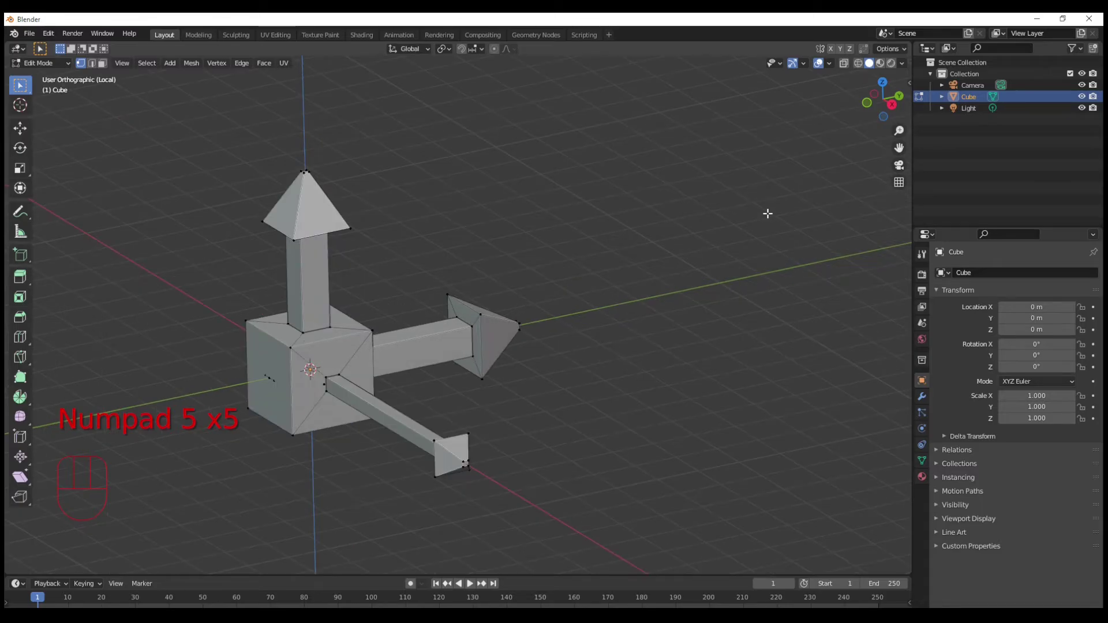
{"action": "key", "text": "KP_5"}
{"action": "key", "text": "KP_5"}
{"action": "key", "text": "KP_5"}
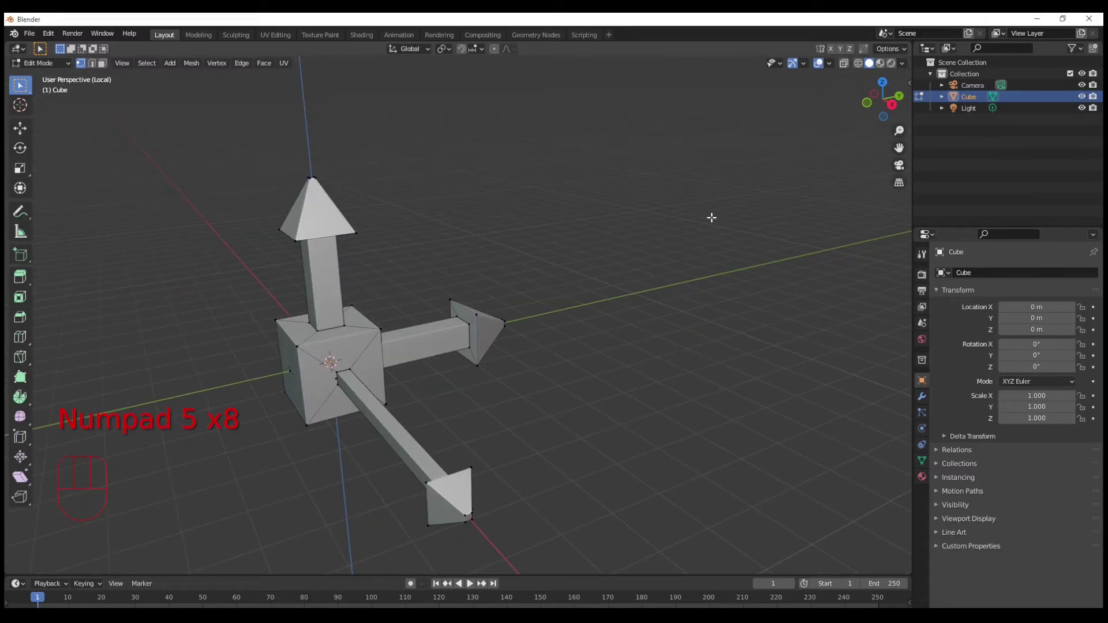
{"action": "left_click", "coordinate": [899, 183]}
{"action": "left_click", "coordinate": [899, 184]}
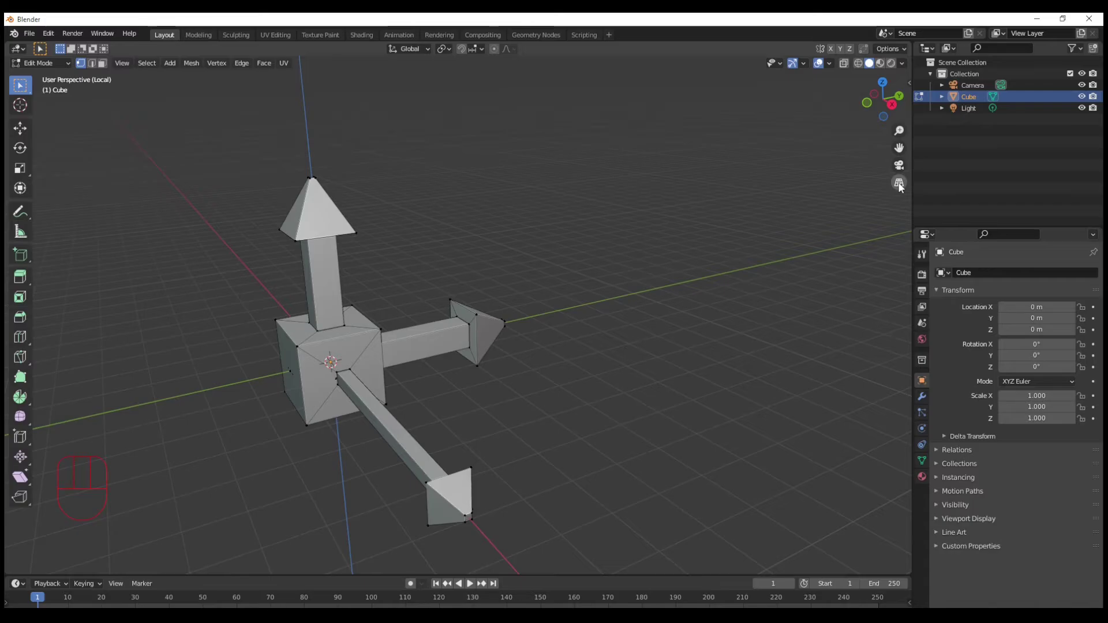
{"action": "left_click", "coordinate": [899, 183]}
{"action": "left_click", "coordinate": [899, 184]}
View the model from the top, the opposite side, the front and the right, centring it in the right view.
{"action": "key", "text": "KP_7"}
{"action": "key", "text": "KP_9"}
{"action": "key", "text": "KP_1"}
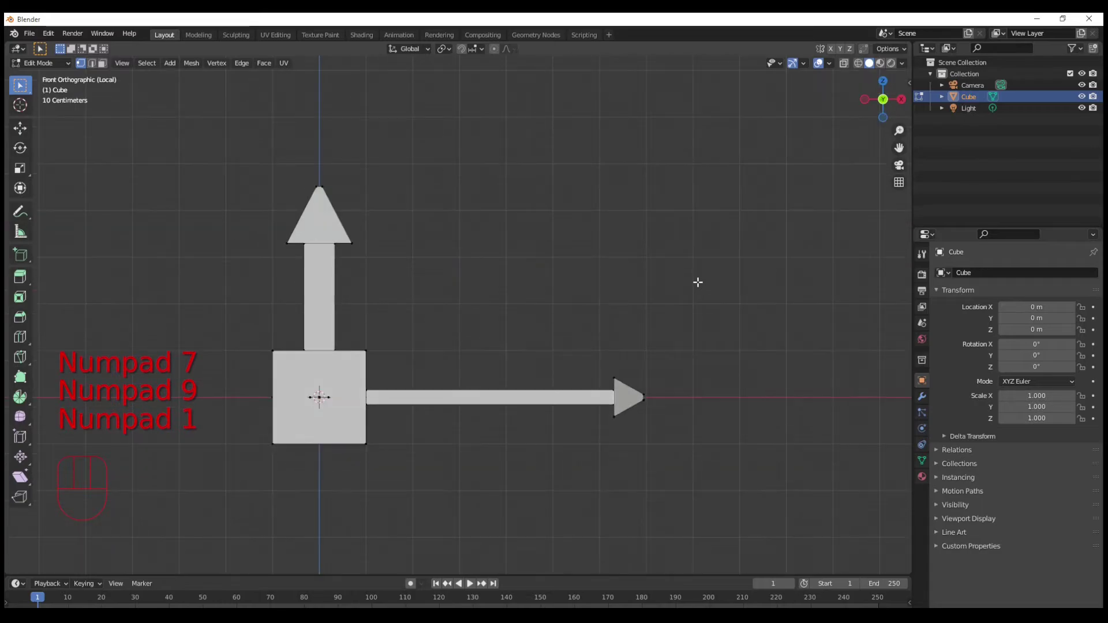
{"action": "key", "text": "KP_3"}
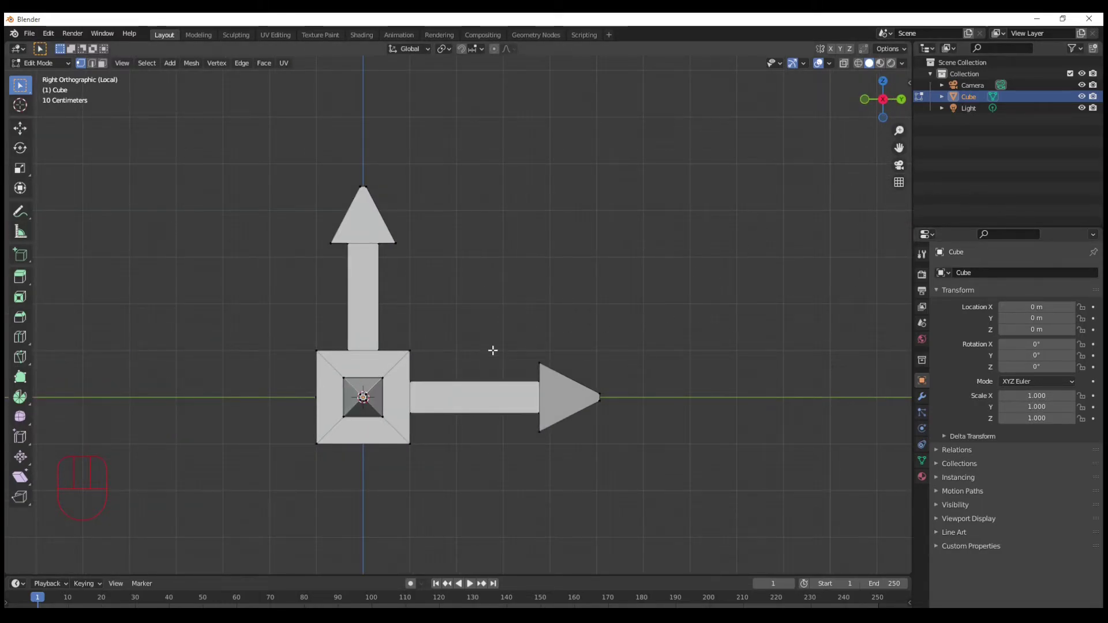
{"action": "middle_click_drag", "start_coordinate": [493, 350], "coordinate": [600, 261], "text": "shift"}
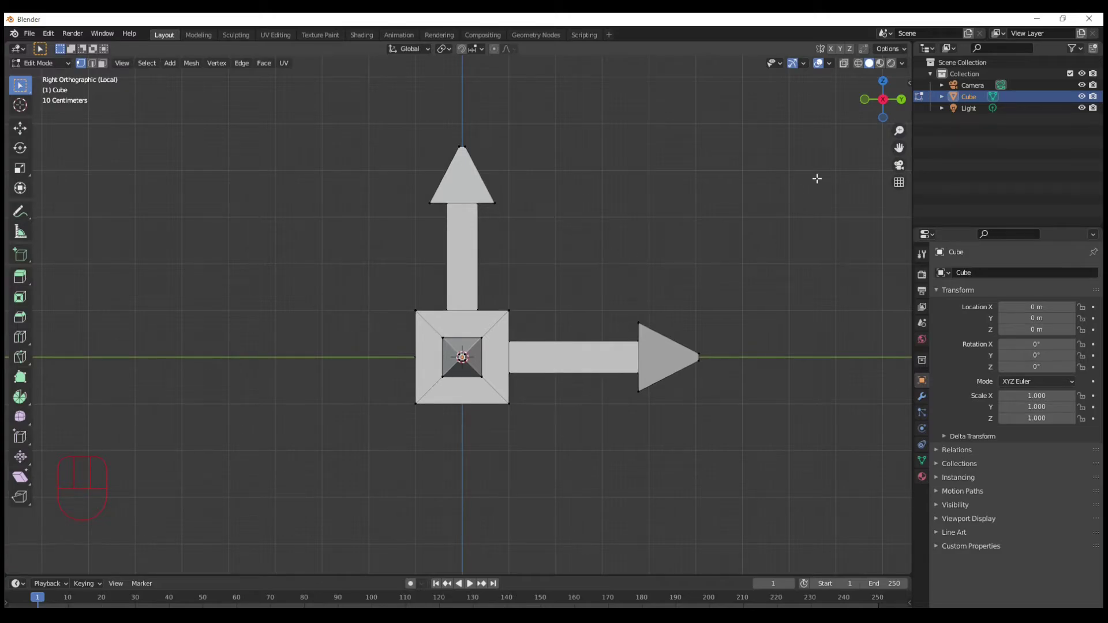
Switch the right view to perspective, orbit to a three-quarter angle above the cube and return to orthographic projection.
{"action": "left_click", "coordinate": [900, 184]}
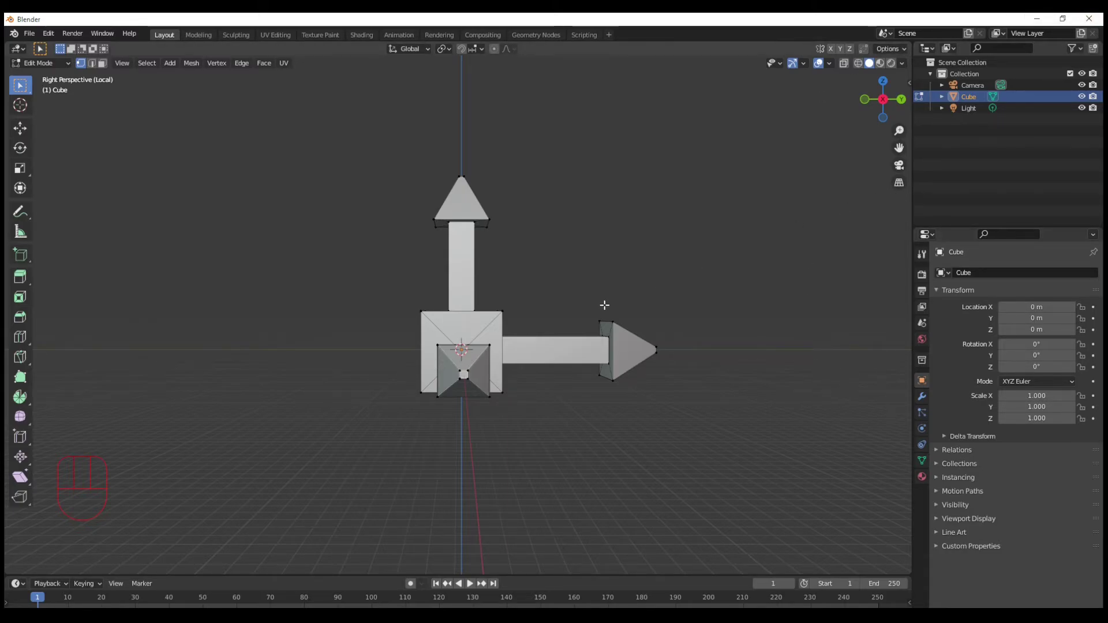
{"action": "middle_click_drag", "start_coordinate": [604, 307], "coordinate": [404, 309]}
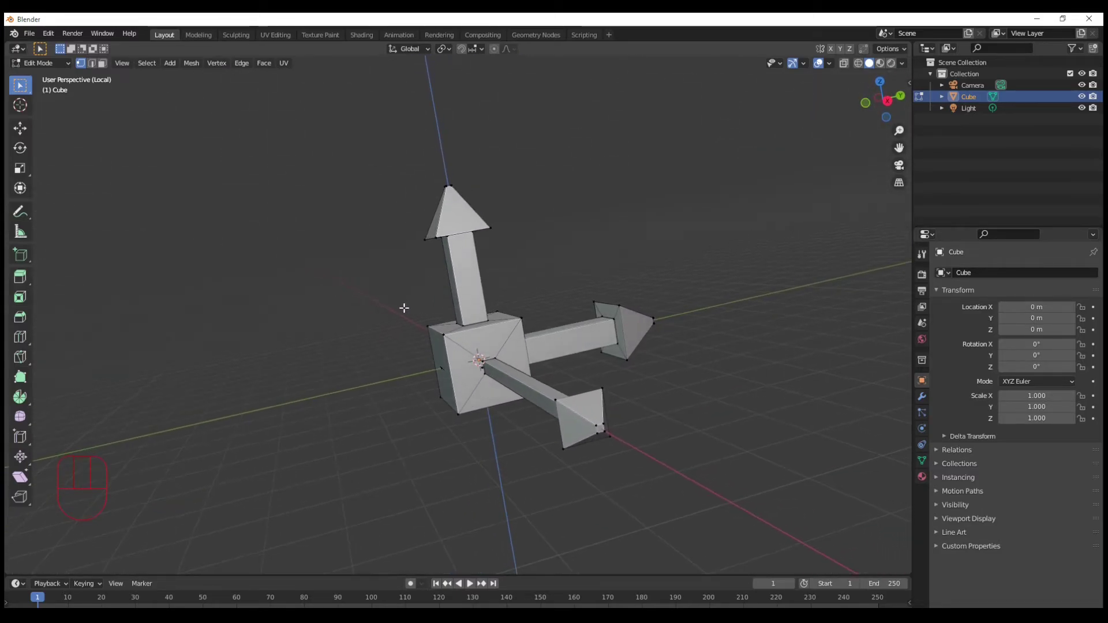
{"action": "key", "text": "KP_5"}
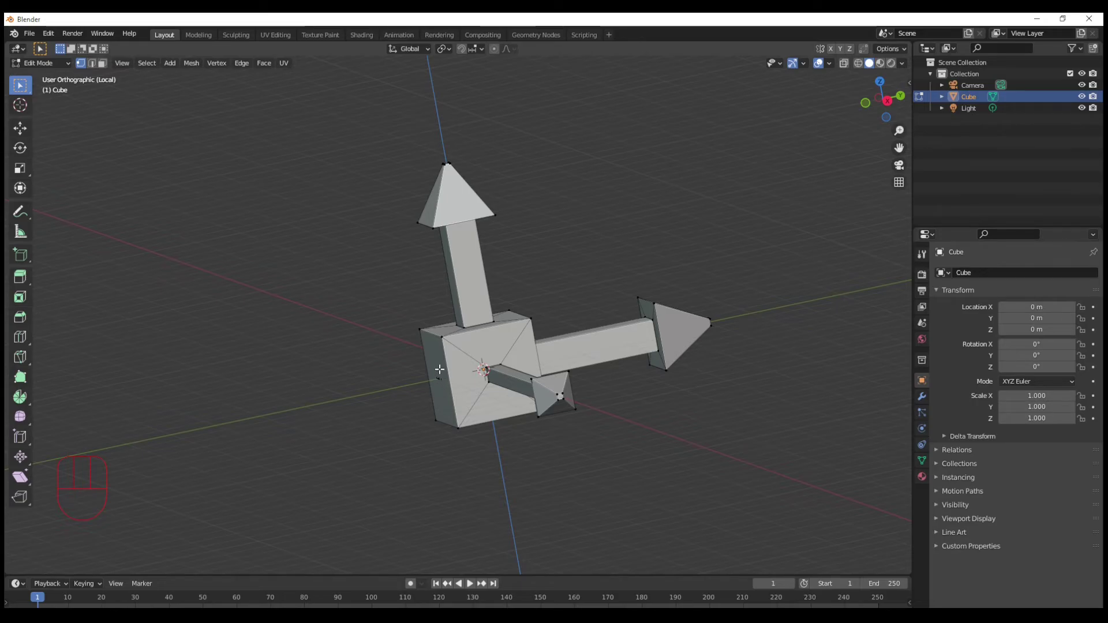
Centre the model in the top view and cycle through the front, right, top and bottom views, finishing on the right view.
{"action": "key", "text": "KP_7"}
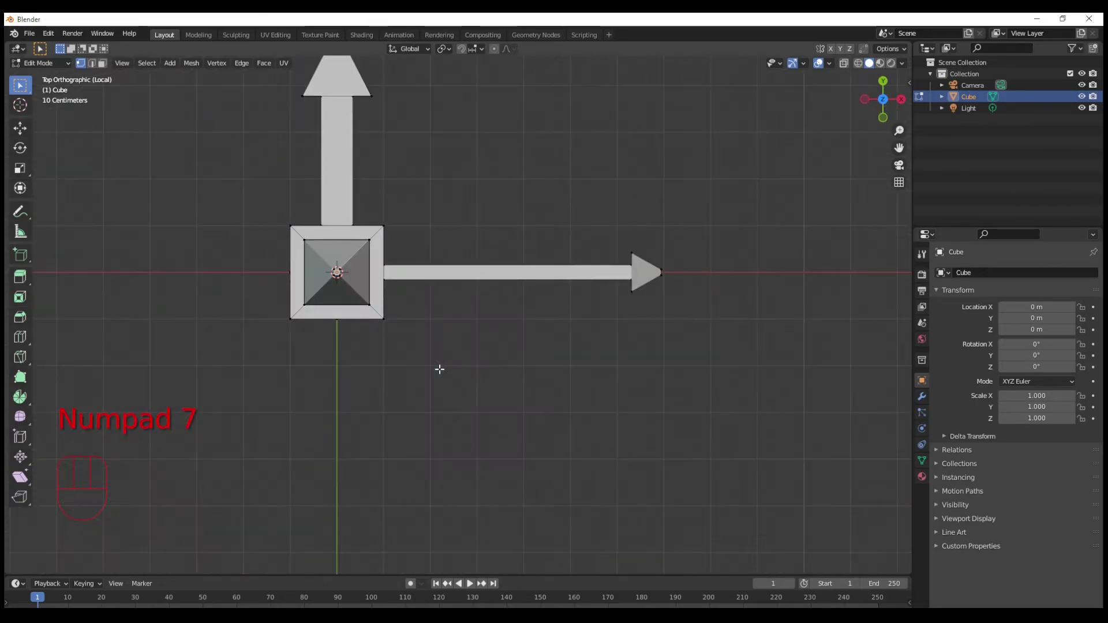
{"action": "middle_click_drag", "start_coordinate": [566, 383], "coordinate": [594, 384], "text": "shift"}
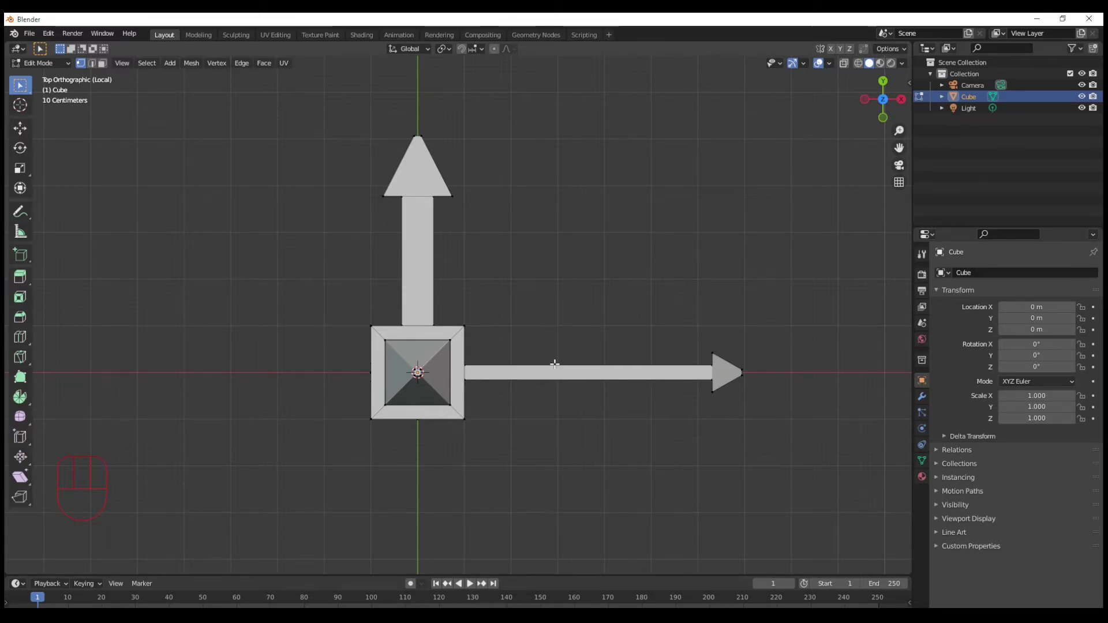
{"action": "key", "text": "KP_7"}
{"action": "key", "text": "KP_1"}
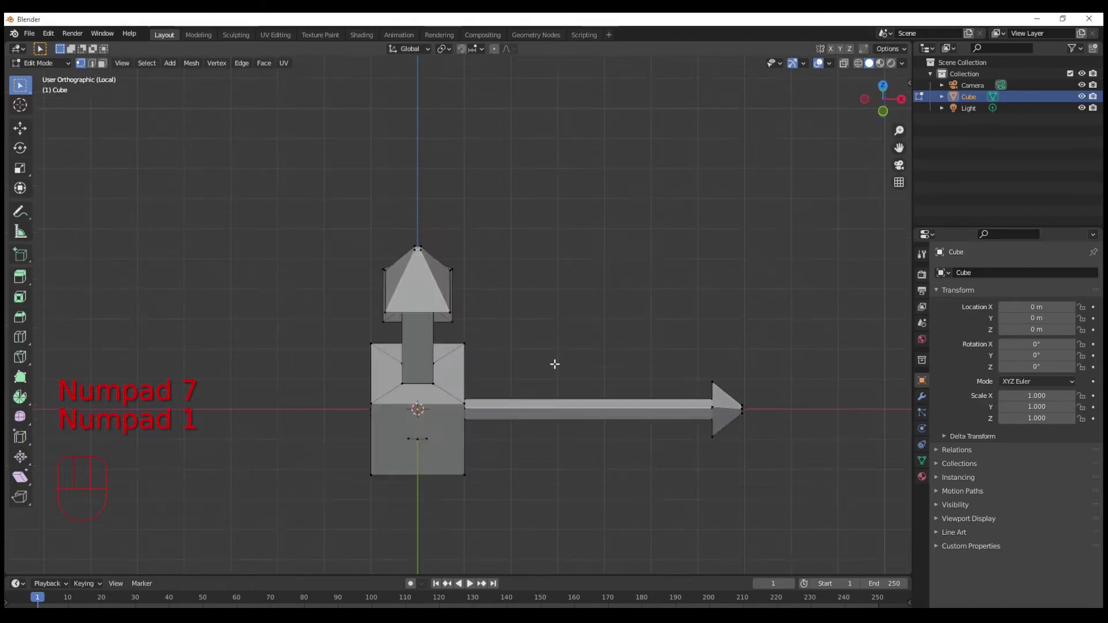
{"action": "key", "text": "KP_3"}
{"action": "key", "text": "KP_7"}
{"action": "key", "text": "KP_9"}
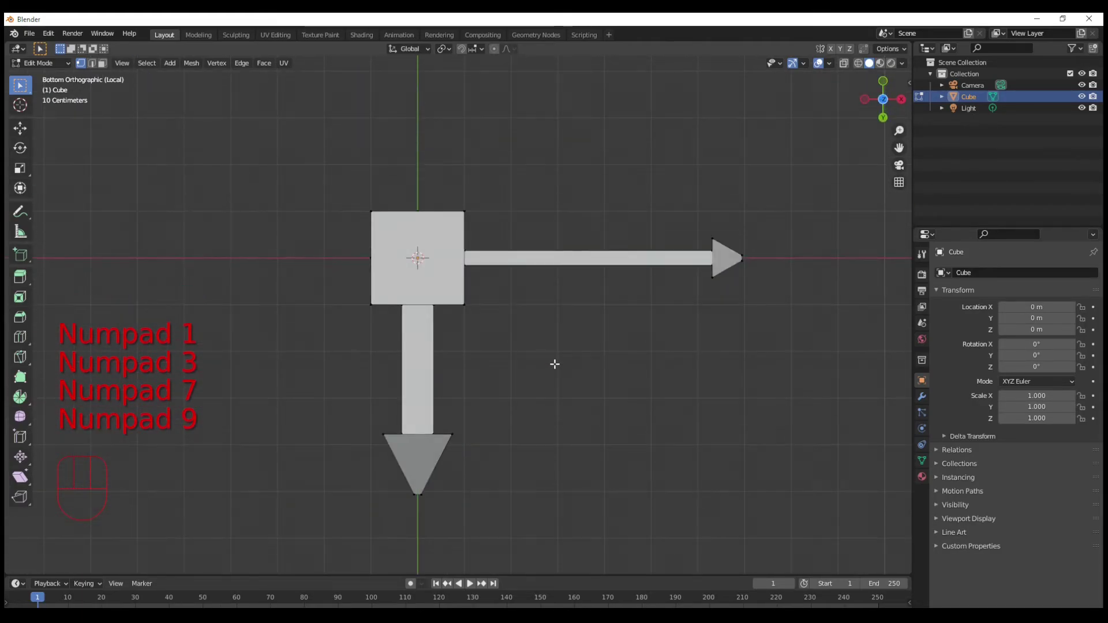
{"action": "key", "text": "KP_3"}
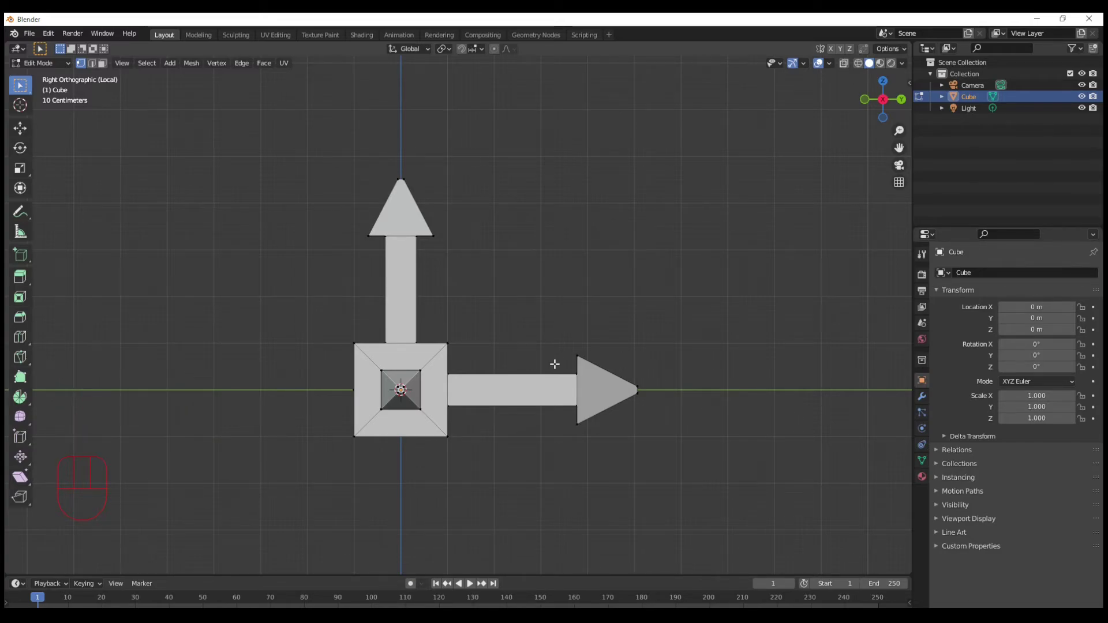
Orbit to a three-quarter angle, look through the scene camera and show the viewport's view lock settings.
{"action": "middle_click_drag", "start_coordinate": [294, 341], "coordinate": [499, 276]}
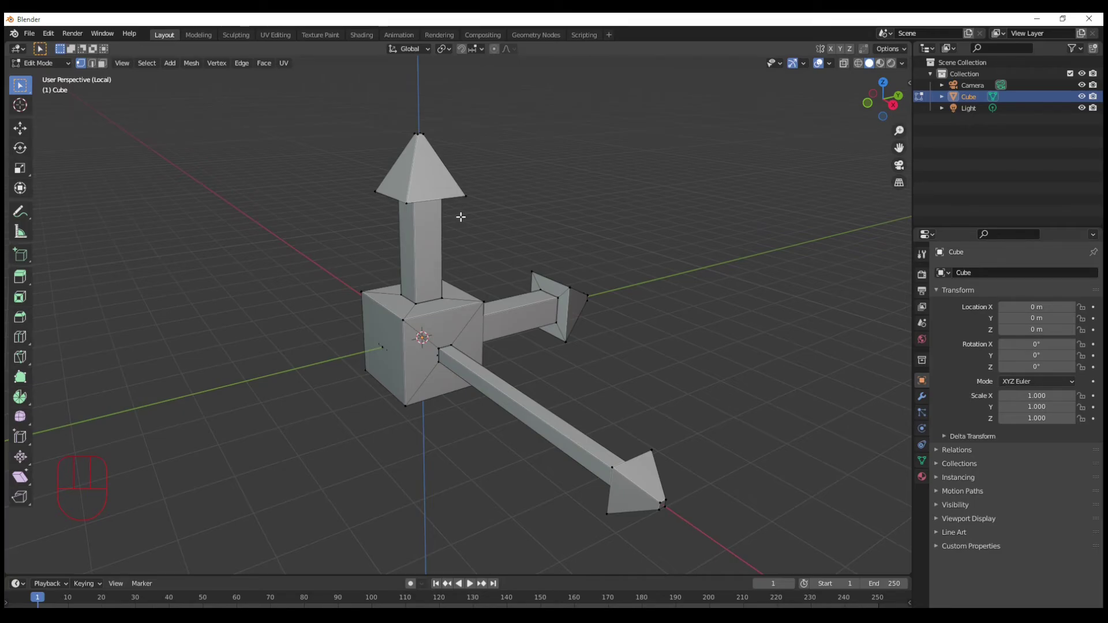
{"action": "key", "text": "KP_0"}
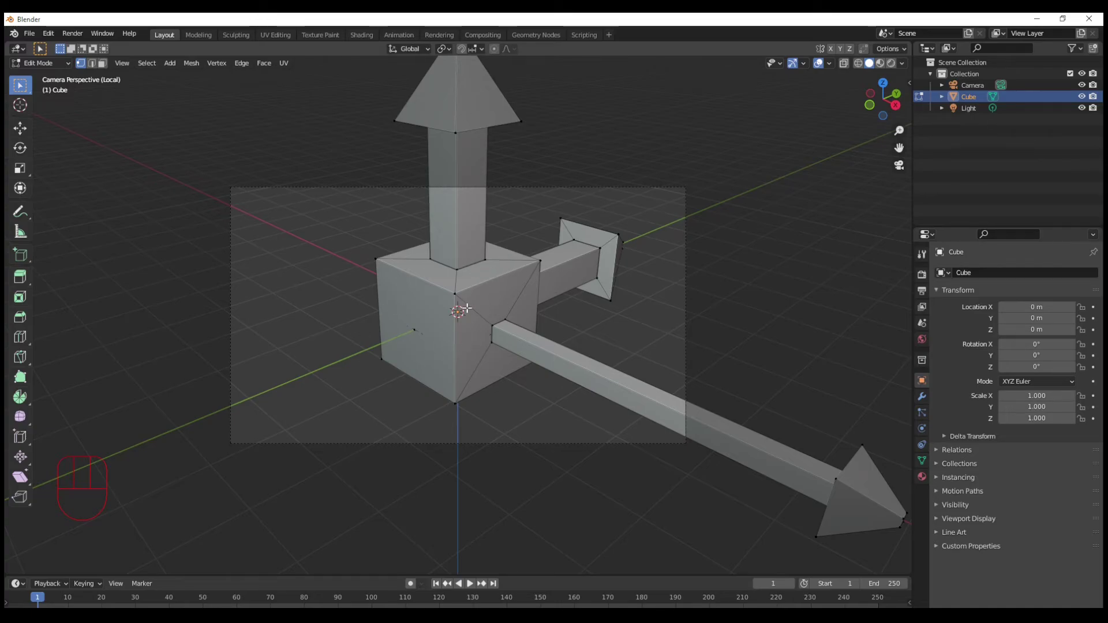
{"action": "key", "text": "n"}
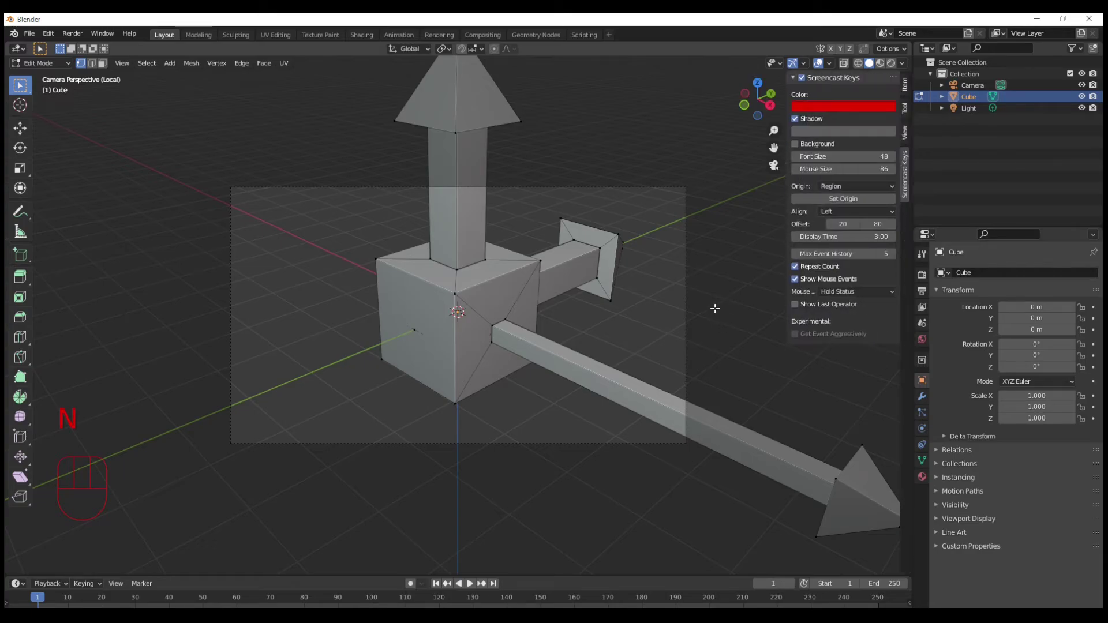
{"action": "left_click", "coordinate": [905, 130]}
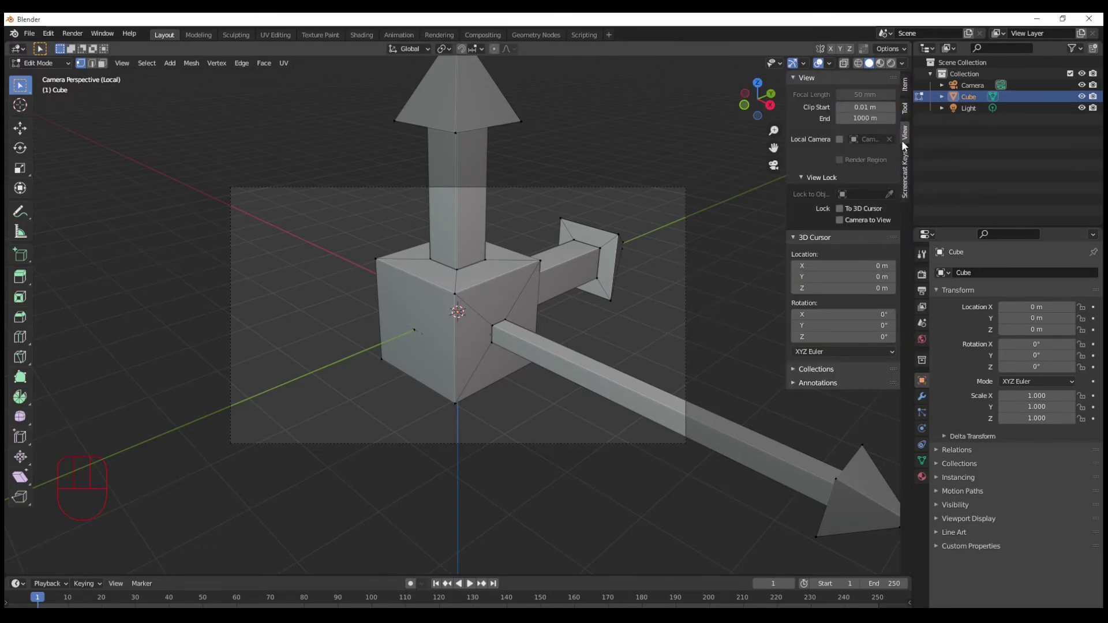
Turn the Camera to View lock on and off, leave and re-enter the camera view, and zoom the unlocked frame in and out.
{"action": "left_click", "coordinate": [840, 220]}
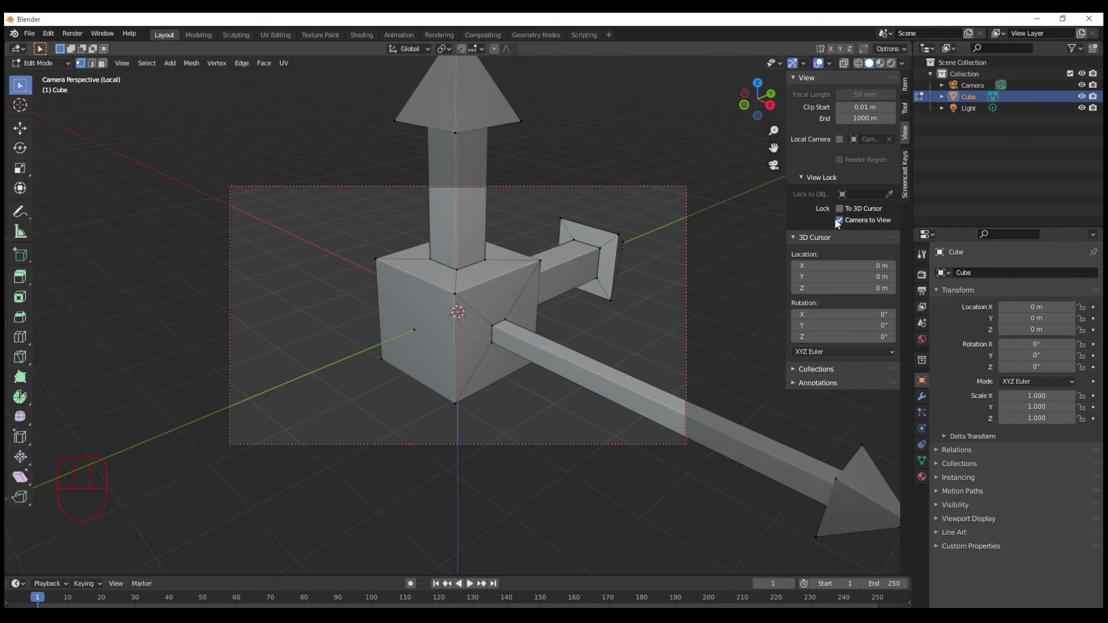
{"action": "left_click", "coordinate": [839, 220]}
{"action": "middle_click_drag", "start_coordinate": [551, 338], "coordinate": [558, 332]}
{"action": "key", "text": "KP_0"}
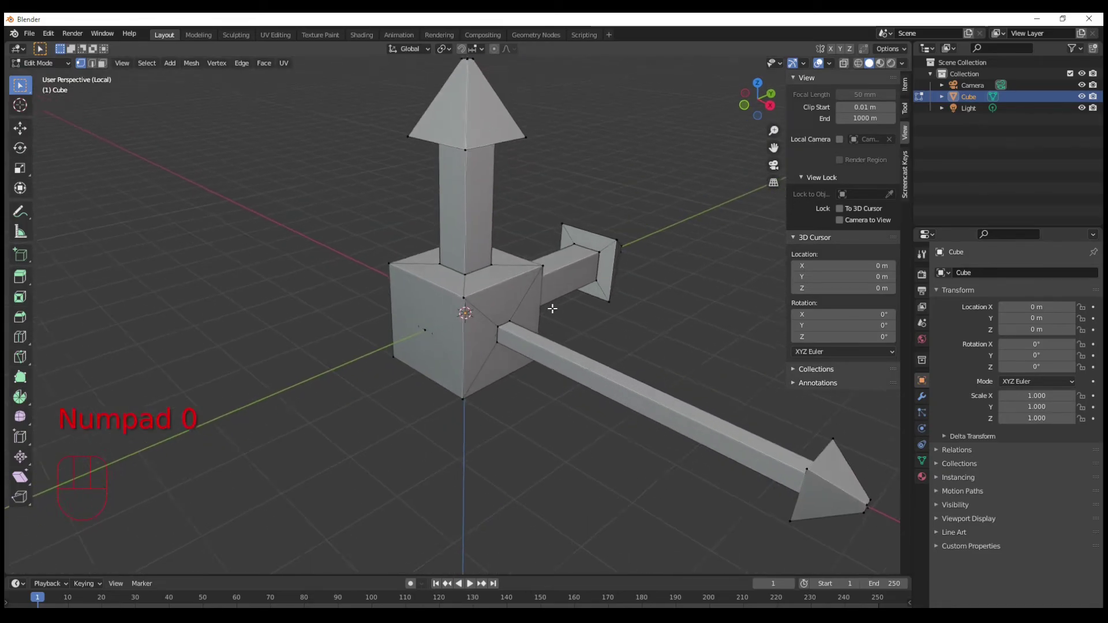
{"action": "scroll", "coordinate": [506, 316], "scroll_direction": "down", "scroll_amount": 1}
{"action": "scroll", "coordinate": [508, 314], "scroll_direction": "up", "scroll_amount": 4}
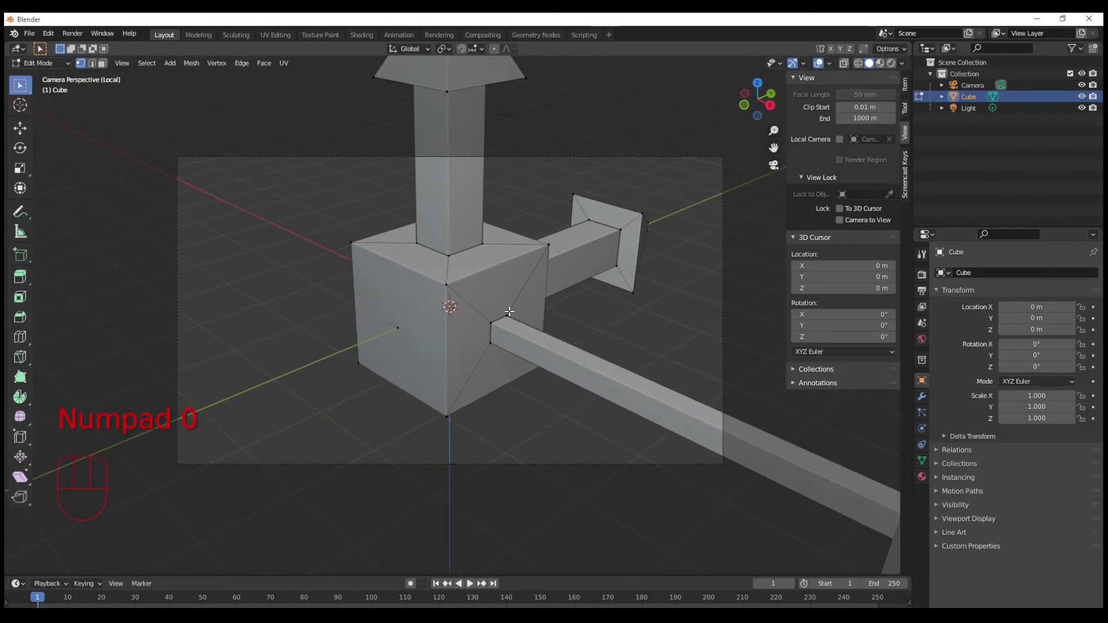
{"action": "scroll", "coordinate": [510, 313], "scroll_direction": "down", "scroll_amount": 4}
{"action": "scroll", "coordinate": [508, 307], "scroll_direction": "up", "scroll_amount": 4}
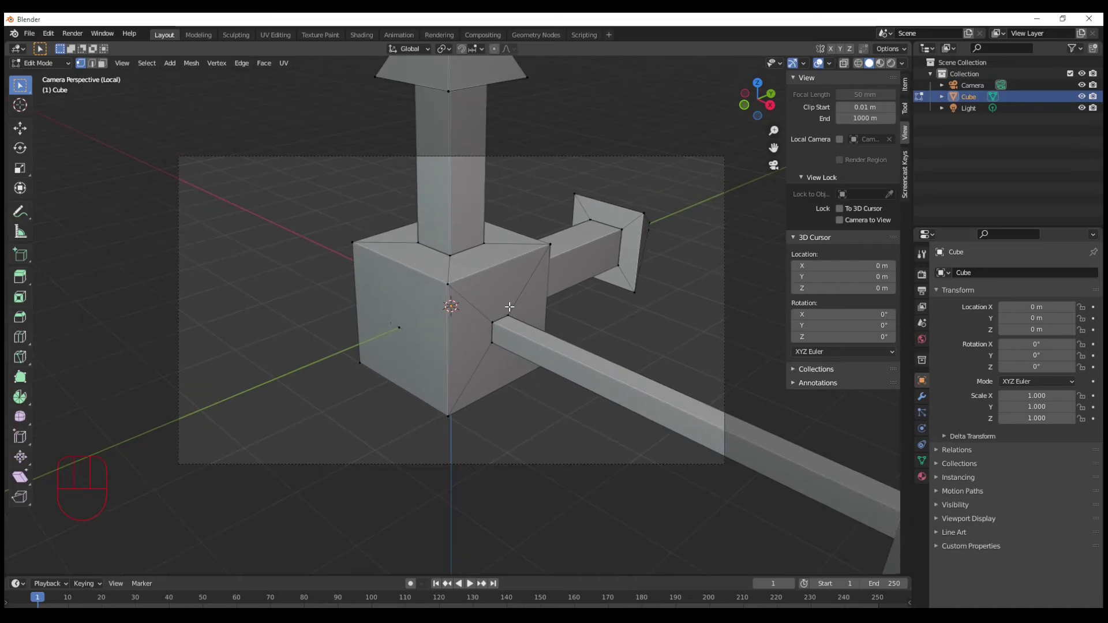
{"action": "scroll", "coordinate": [509, 306], "scroll_direction": "down", "scroll_amount": 3}
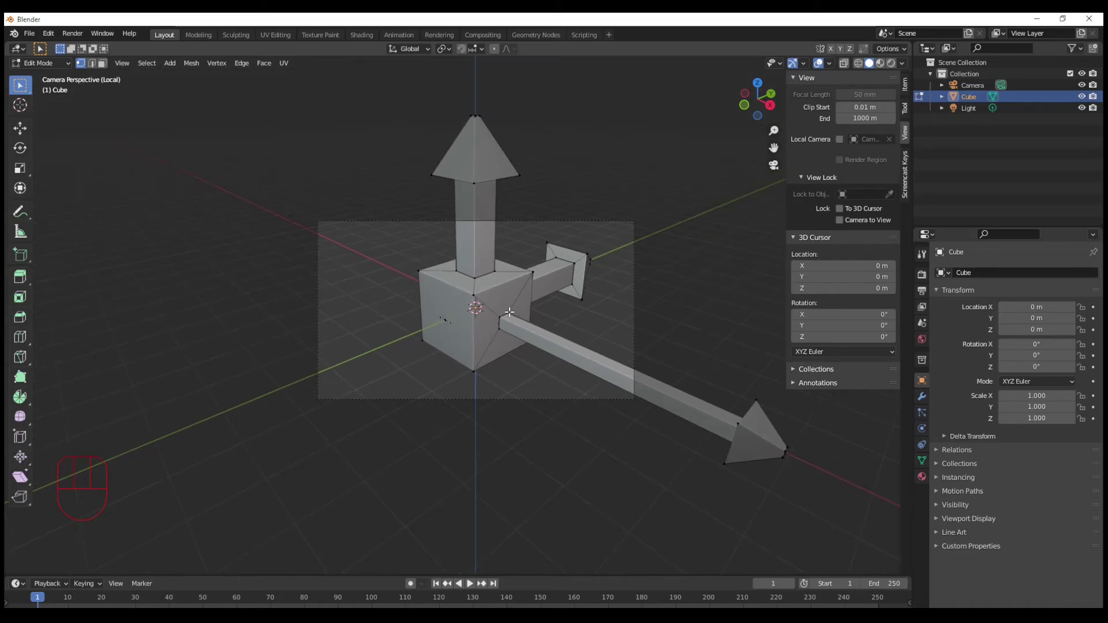
{"action": "scroll", "coordinate": [509, 307], "scroll_direction": "up", "scroll_amount": 3}
Lock the camera to the view and move it in and out until the whole arrow model fits inside the camera frame.
{"action": "left_click", "coordinate": [840, 220]}
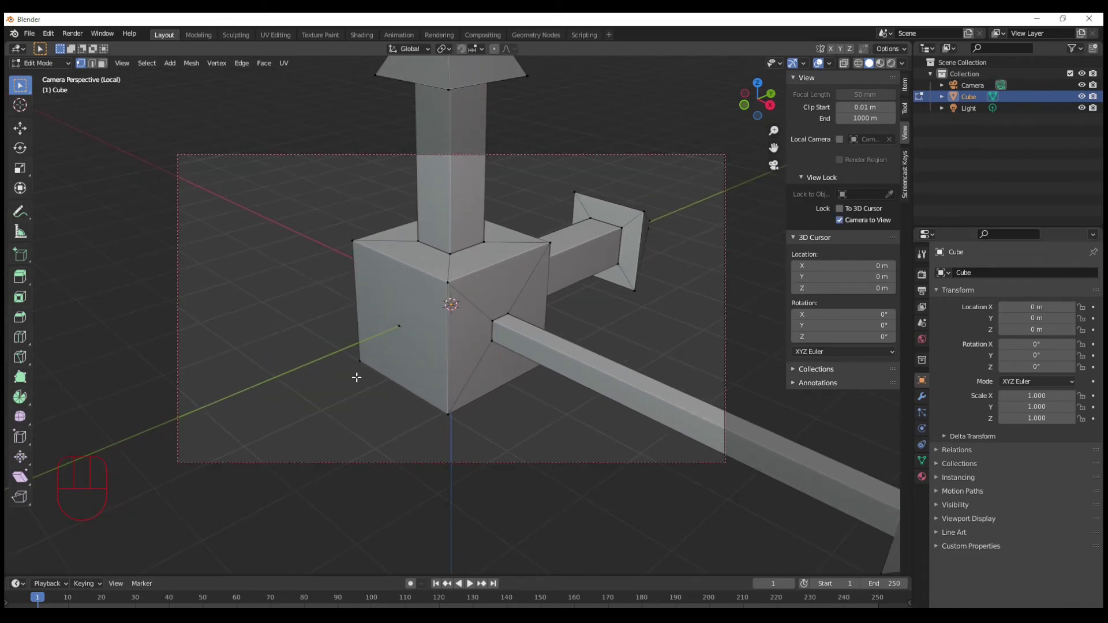
{"action": "scroll", "coordinate": [359, 374], "scroll_direction": "down", "scroll_amount": 4}
{"action": "scroll", "coordinate": [361, 359], "scroll_direction": "up", "scroll_amount": 4}
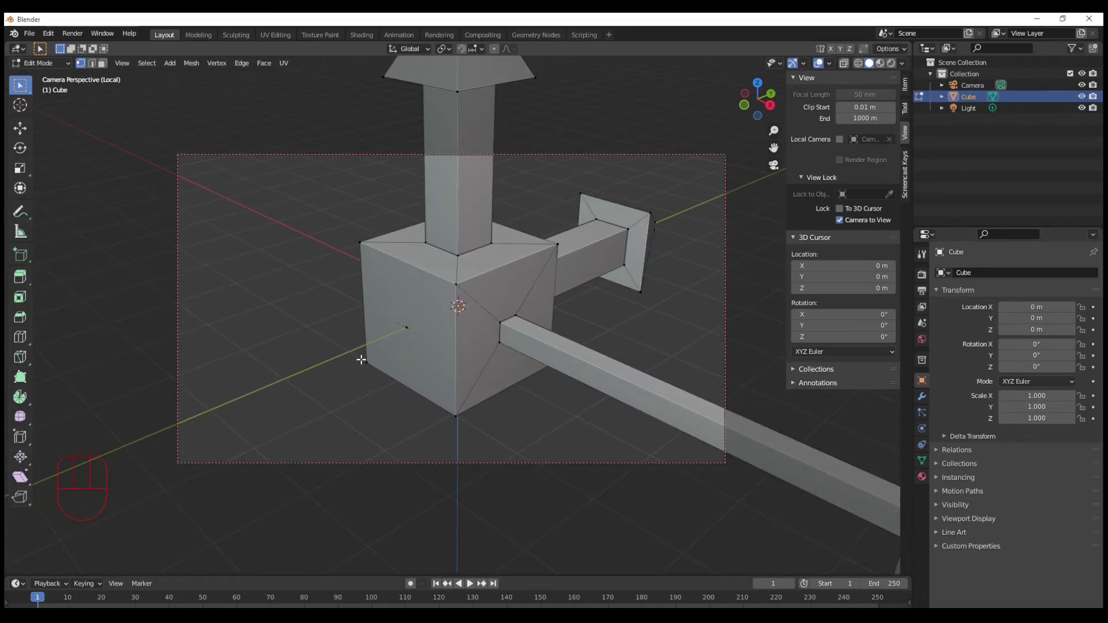
{"action": "scroll", "coordinate": [361, 360], "scroll_direction": "down", "scroll_amount": 4}
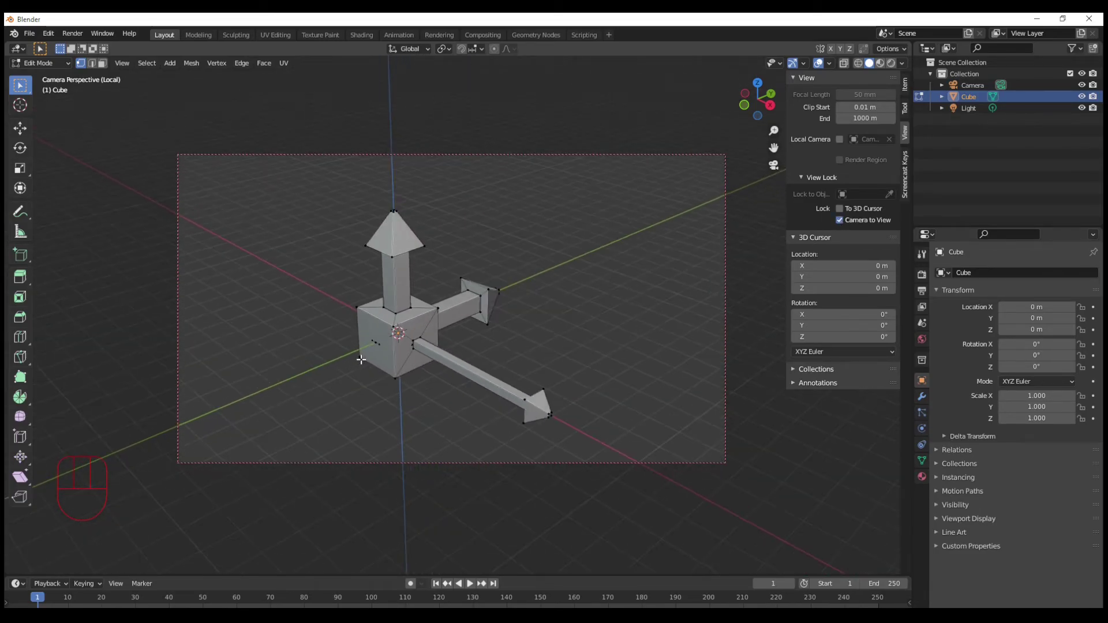
{"action": "scroll", "coordinate": [361, 367], "scroll_direction": "up", "scroll_amount": 3}
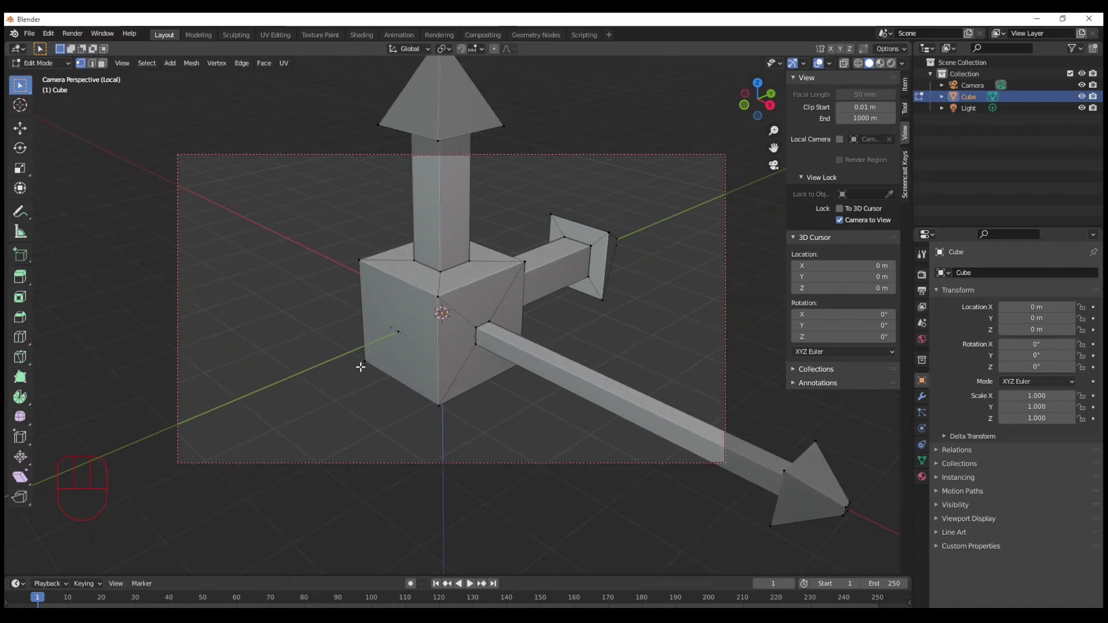
{"action": "scroll", "coordinate": [361, 368], "scroll_direction": "down", "scroll_amount": 4}
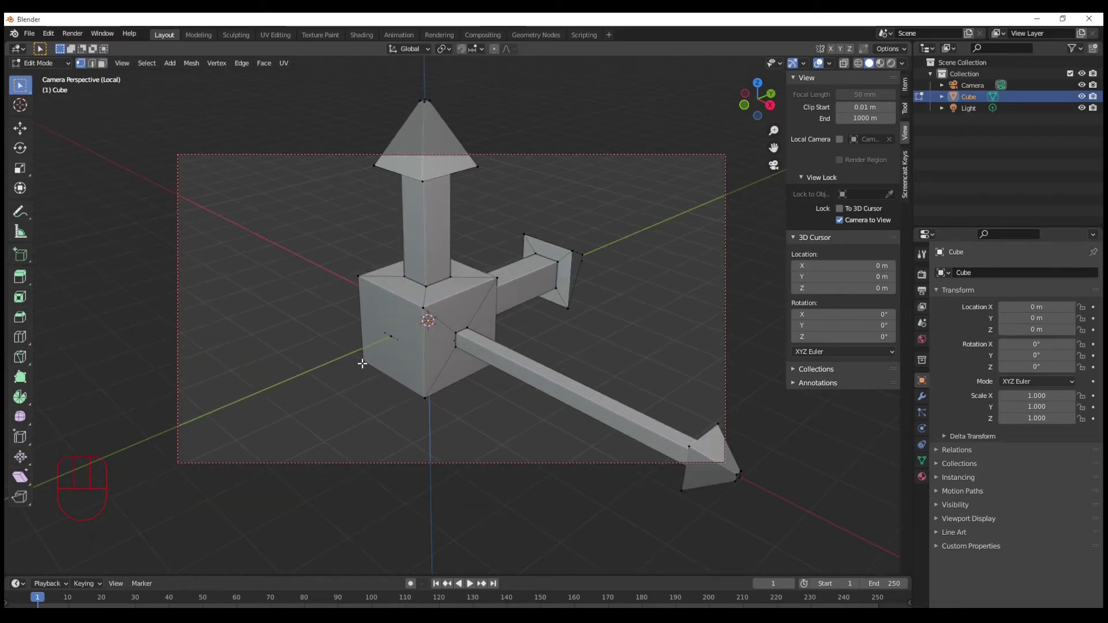
{"action": "scroll", "coordinate": [369, 354], "scroll_direction": "up", "scroll_amount": 2}
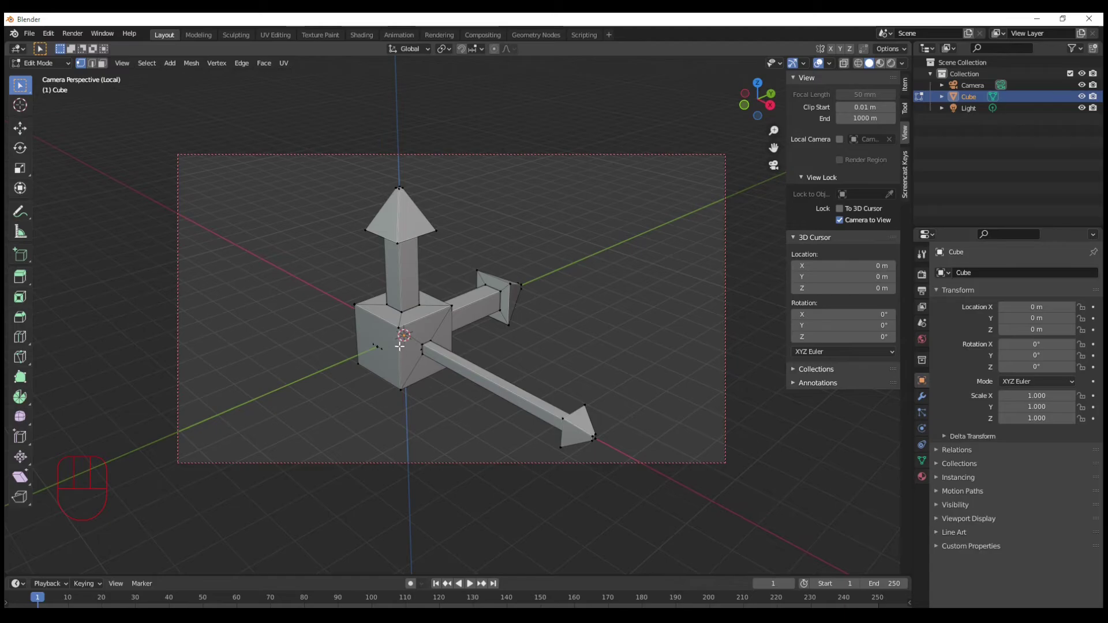
Adjust the locked camera's distance in small steps and reposition it so the arrow model sits towards the left of the camera frame.
{"action": "middle_click_drag", "start_coordinate": [403, 341], "coordinate": [440, 322], "text": "ctrl"}
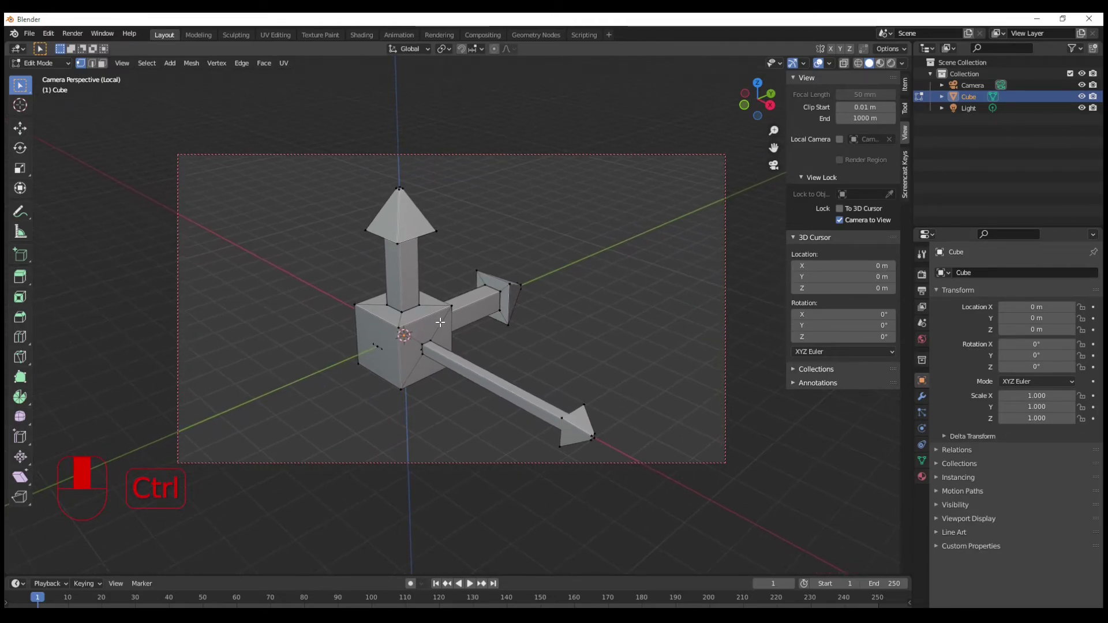
{"action": "scroll", "coordinate": [442, 320], "scroll_direction": "down", "scroll_amount": 1}
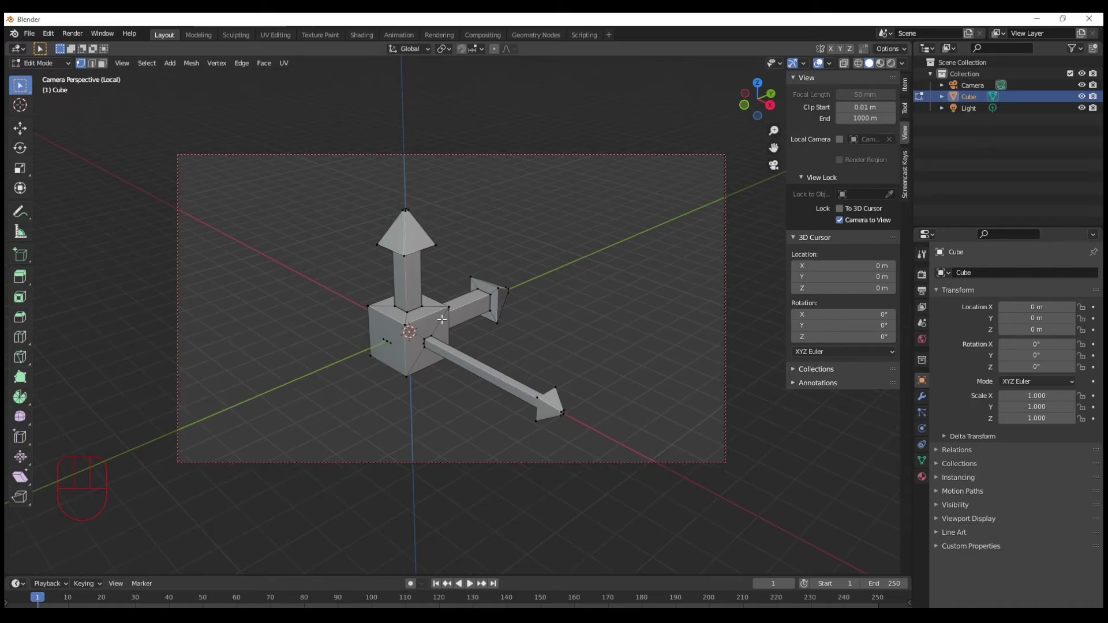
{"action": "scroll", "coordinate": [442, 320], "scroll_direction": "up", "scroll_amount": 1}
{"action": "scroll", "coordinate": [442, 319], "scroll_direction": "down", "scroll_amount": 1}
{"action": "scroll", "coordinate": [439, 318], "scroll_direction": "up", "scroll_amount": 1}
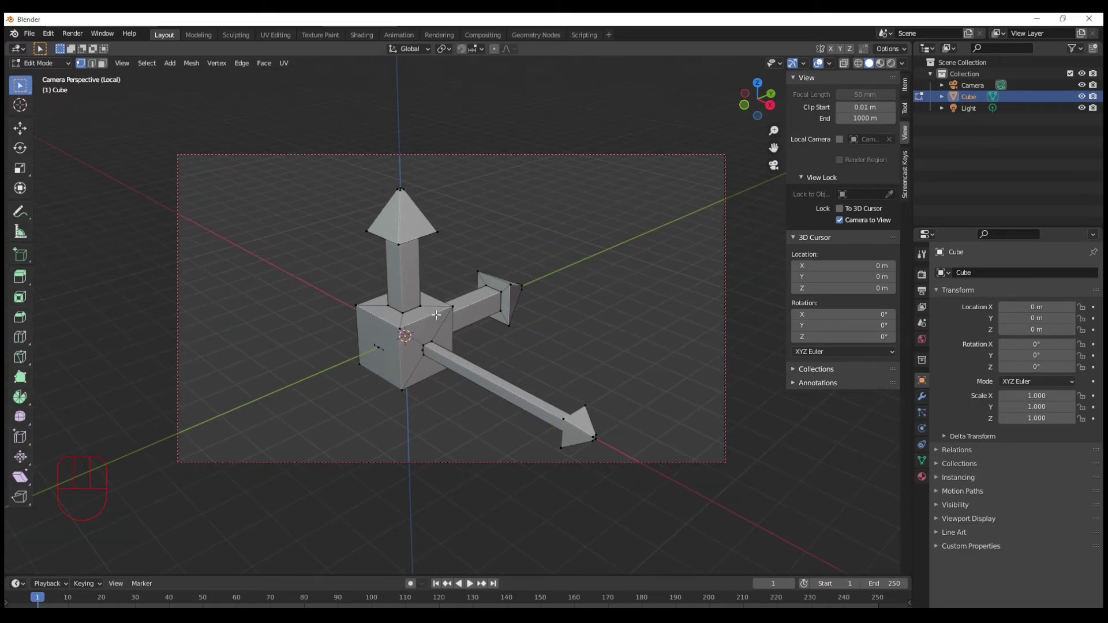
{"action": "scroll", "coordinate": [436, 316], "scroll_direction": "down", "scroll_amount": 1}
{"action": "scroll", "coordinate": [436, 316], "scroll_direction": "up", "scroll_amount": 1}
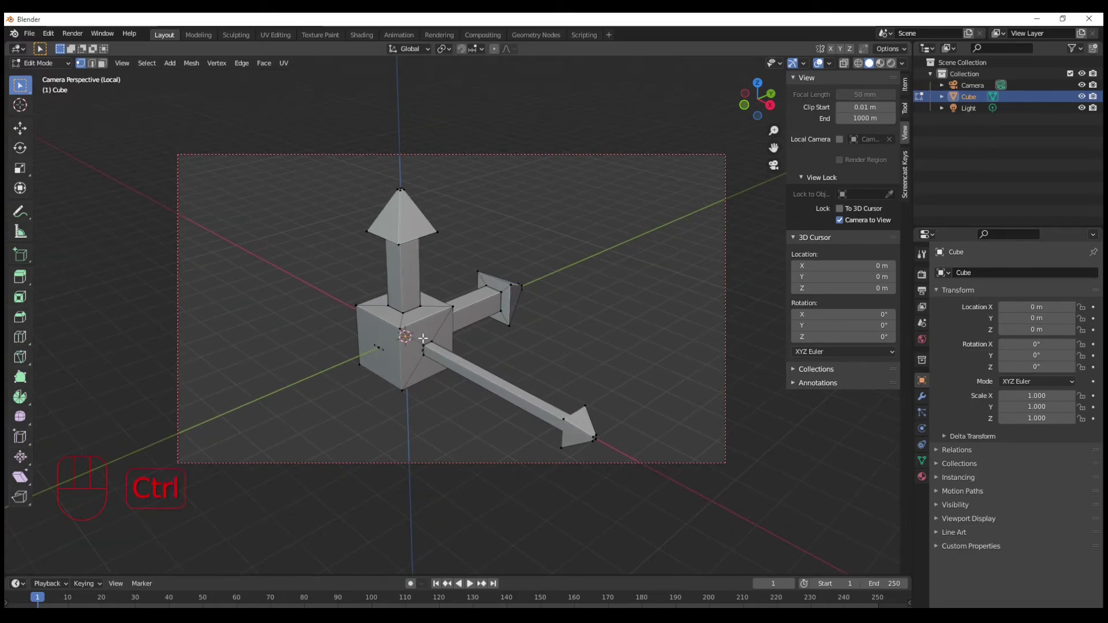
{"action": "middle_click_drag", "start_coordinate": [422, 340], "coordinate": [348, 305], "text": "ctrl"}
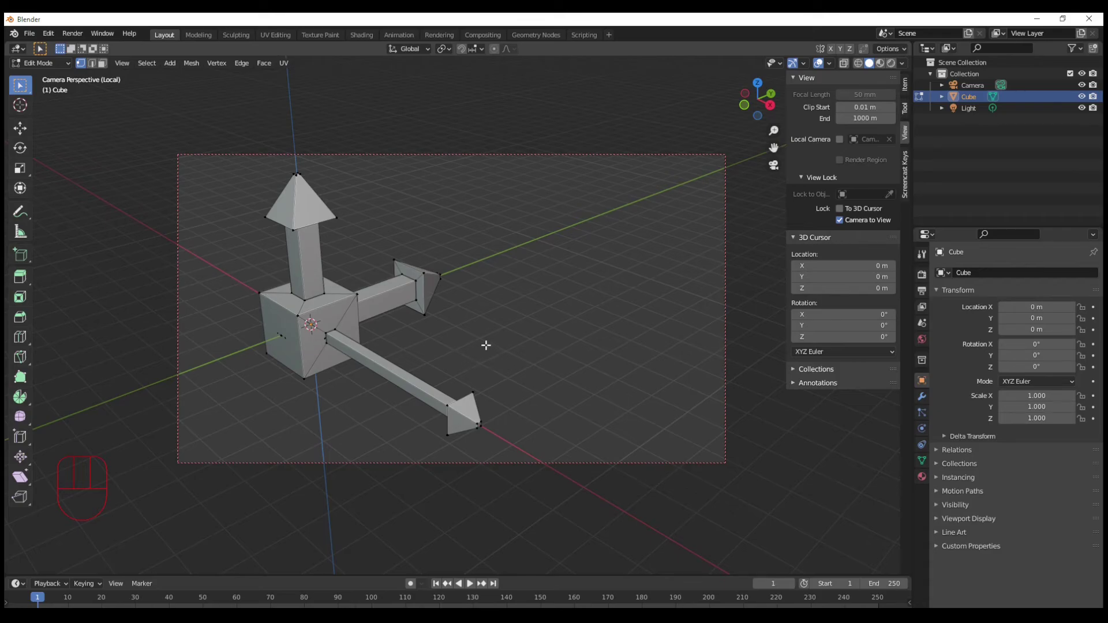
Orbit, zoom and pan the locked camera so the arrow model fills the left part of the camera frame.
{"action": "middle_click_drag", "start_coordinate": [464, 336], "coordinate": [386, 356]}
{"action": "scroll", "coordinate": [386, 356], "scroll_direction": "down", "scroll_amount": 6}
{"action": "scroll", "coordinate": [506, 322], "scroll_direction": "up", "scroll_amount": 4}
{"action": "middle_click_drag", "start_coordinate": [506, 322], "coordinate": [568, 302]}
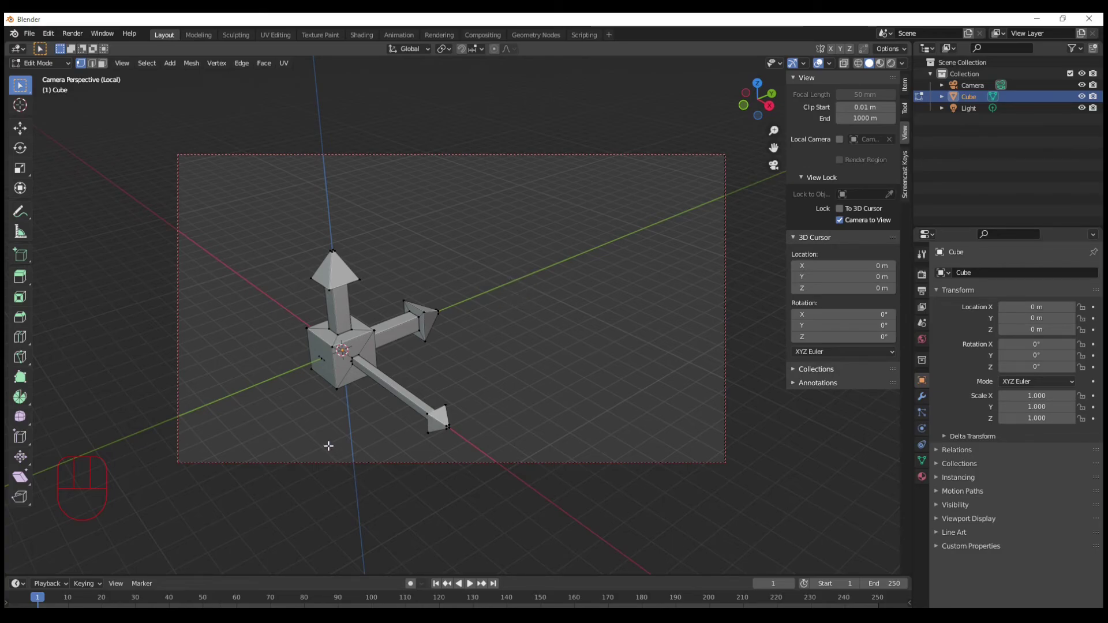
{"action": "mouse_move", "coordinate": [327, 448]}
{"action": "middle_mouse_down"}
{"action": "mouse_move", "coordinate": [332, 411]}
{"action": "mouse_move", "coordinate": [330, 447]}
{"action": "middle_mouse_up"}
{"action": "middle_click_drag", "start_coordinate": [358, 399], "coordinate": [308, 333], "text": "shift"}
{"action": "scroll", "coordinate": [326, 350], "scroll_direction": "up", "scroll_amount": 1}
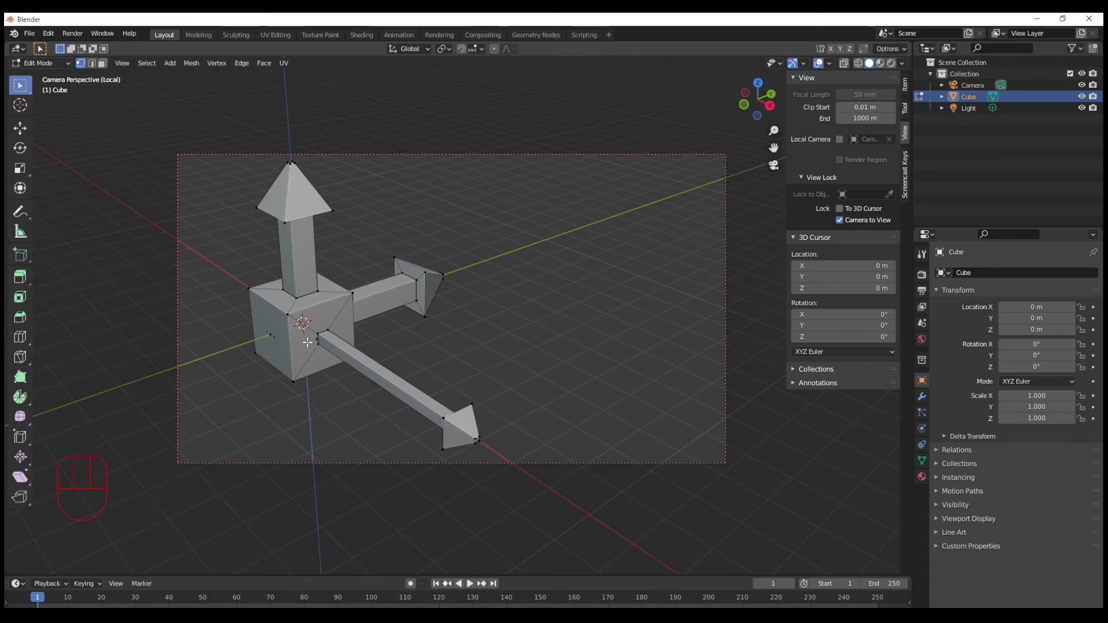
Turn off the Camera to View lock, orbit out of the camera view and hide the viewport sidebar.
{"action": "left_click", "coordinate": [839, 220]}
{"action": "middle_click_drag", "start_coordinate": [693, 438], "coordinate": [670, 431]}
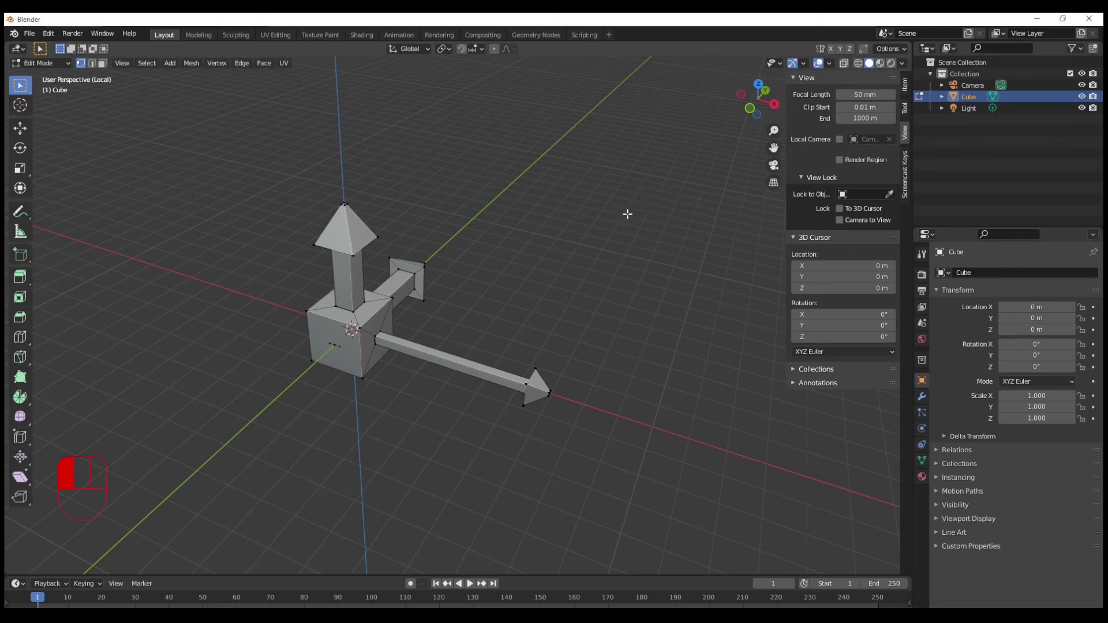
{"action": "key", "text": "n"}
{"action": "mouse_move", "coordinate": [450, 366]}
{"action": "middle_mouse_down"}
{"action": "mouse_move", "coordinate": [456, 383]}
{"action": "mouse_move", "coordinate": [449, 373]}
{"action": "middle_mouse_up"}
Cycle the viewport twice through the top, opposite (bottom), front and right orthographic views of the arrow model.
{"action": "key", "text": "KP_7"}
{"action": "key", "text": "KP_9"}
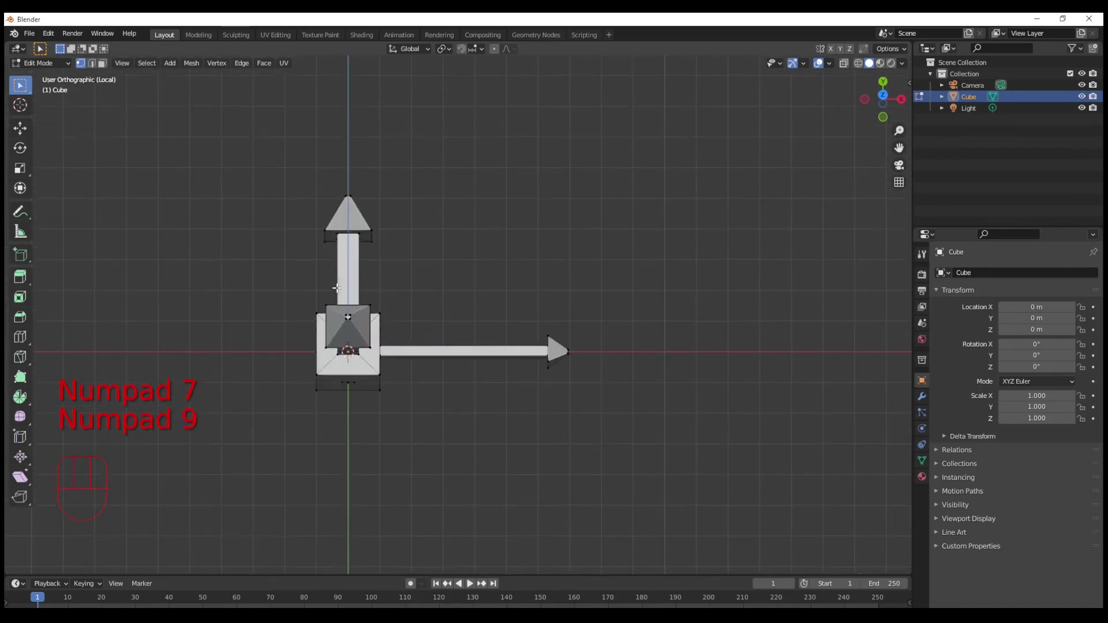
{"action": "key", "text": "KP_1"}
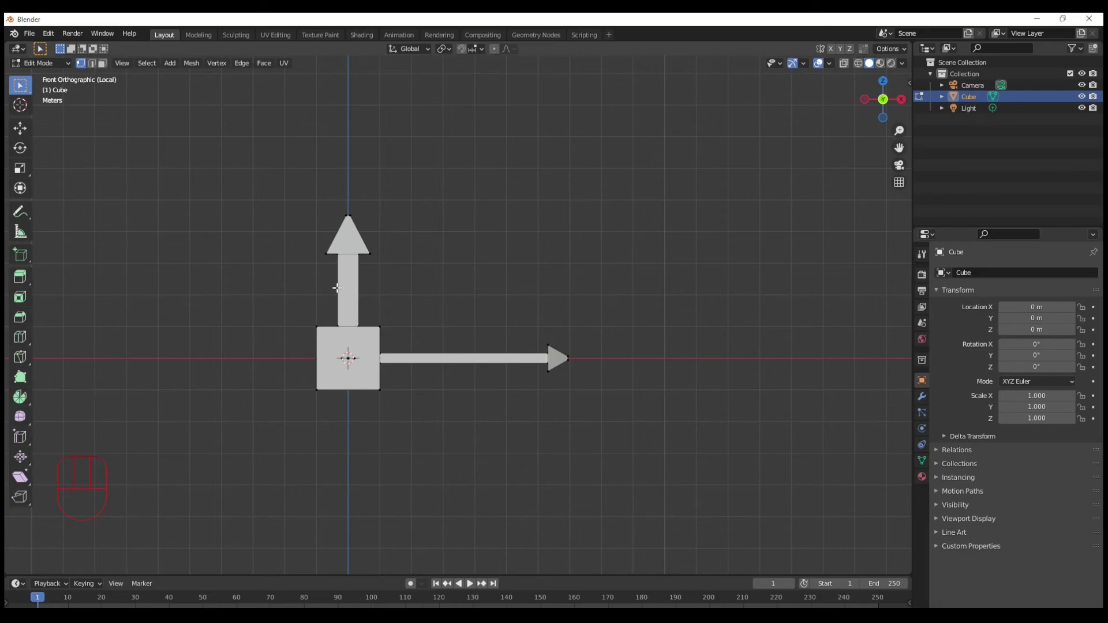
{"action": "key", "text": "KP_3"}
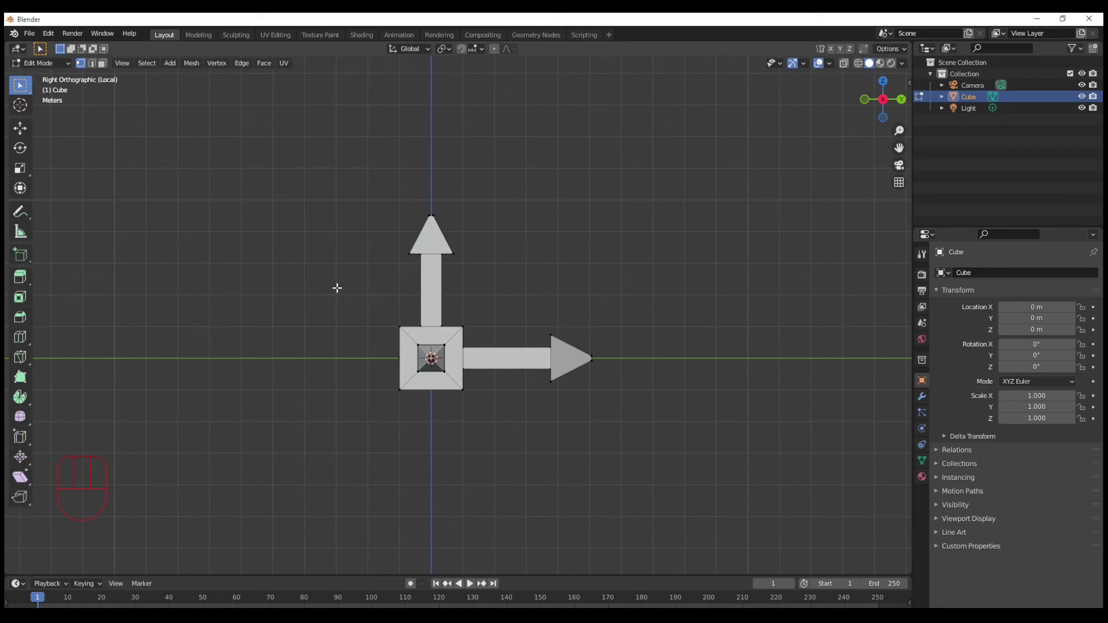
{"action": "key", "text": "KP_7"}
{"action": "key", "text": "KP_9"}
{"action": "key", "text": "KP_1"}
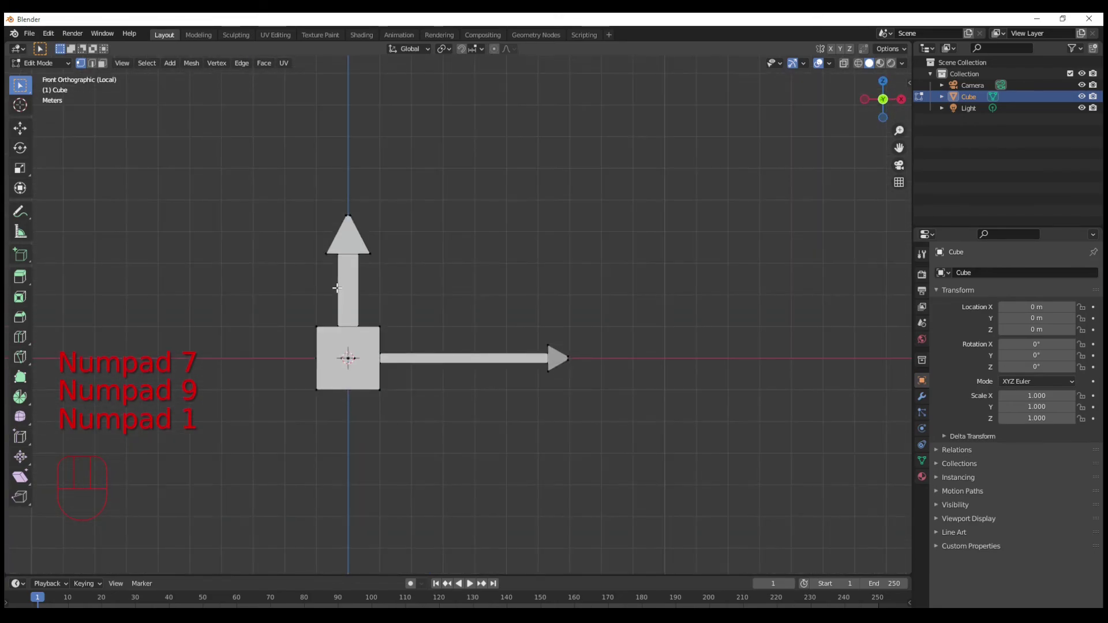
{"action": "key", "text": "KP_3"}
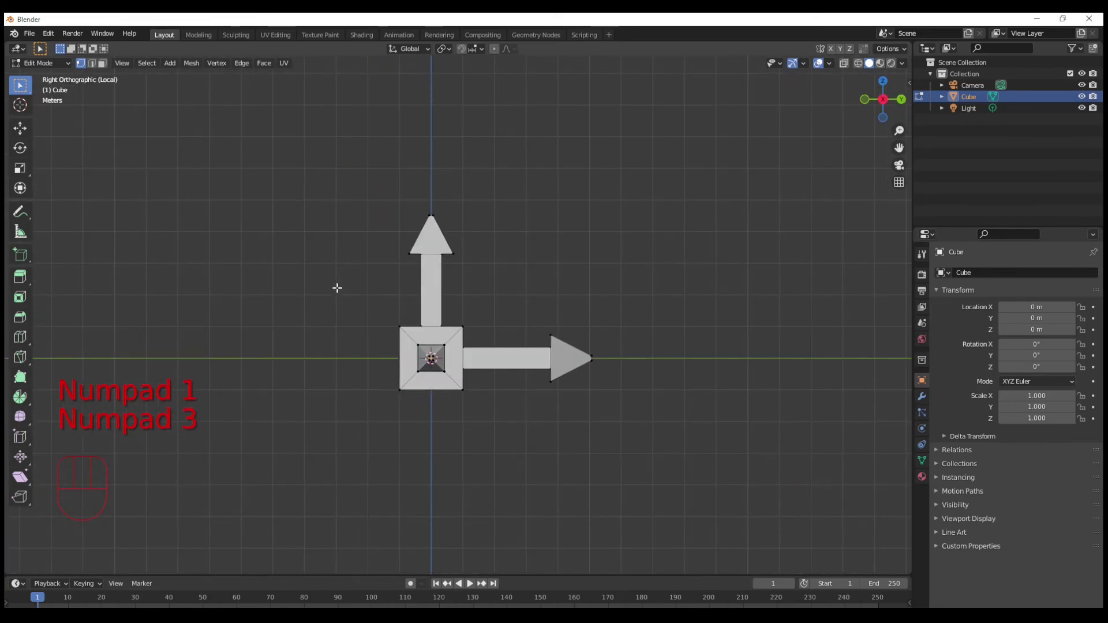
Rotate the view around the arrow model horizontally in fixed steps, six one way and five back.
{"action": "key", "text": "KP_4"}
{"action": "key", "text": "KP_4"}
{"action": "key", "text": "KP_4"}
{"action": "key", "text": "KP_4"}
{"action": "key", "text": "KP_4"}
{"action": "key", "text": "KP_4"}
{"action": "key", "text": "KP_6"}
{"action": "key", "text": "KP_6"}
{"action": "key", "text": "KP_6"}
{"action": "key", "text": "KP_6"}
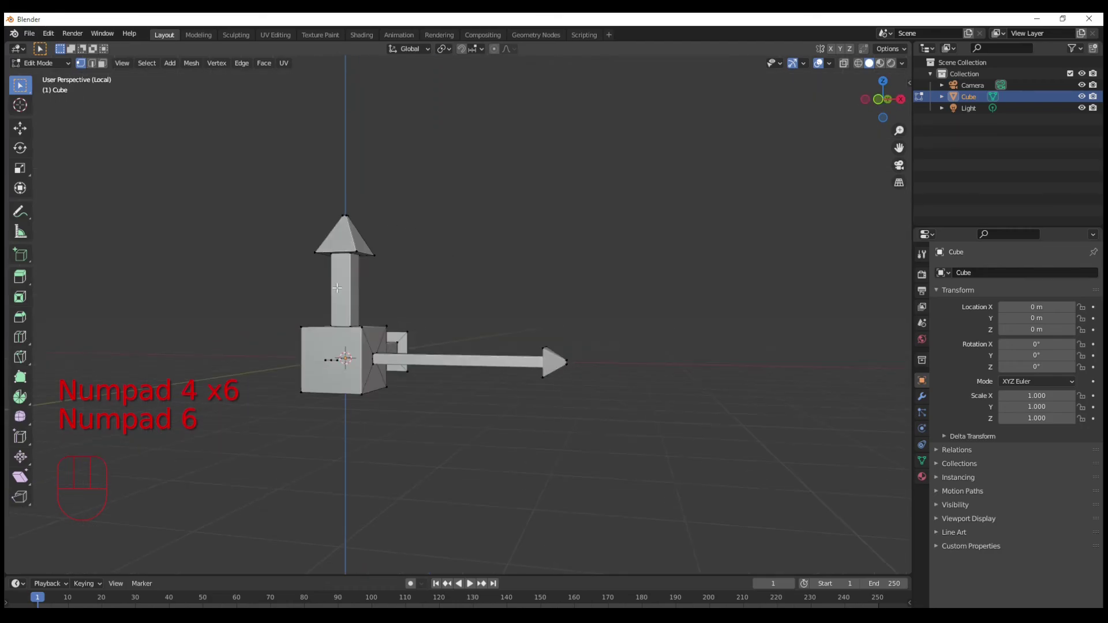
{"action": "key", "text": "KP_6"}
Tilt the view up and down in fixed steps, ending on a raised angle looking down at the arrow model.
{"action": "key", "text": "KP_8"}
{"action": "key", "text": "KP_8"}
{"action": "key", "text": "KP_2"}
{"action": "key", "text": "KP_2"}
{"action": "key", "text": "KP_2"}
{"action": "key", "text": "KP_2"}
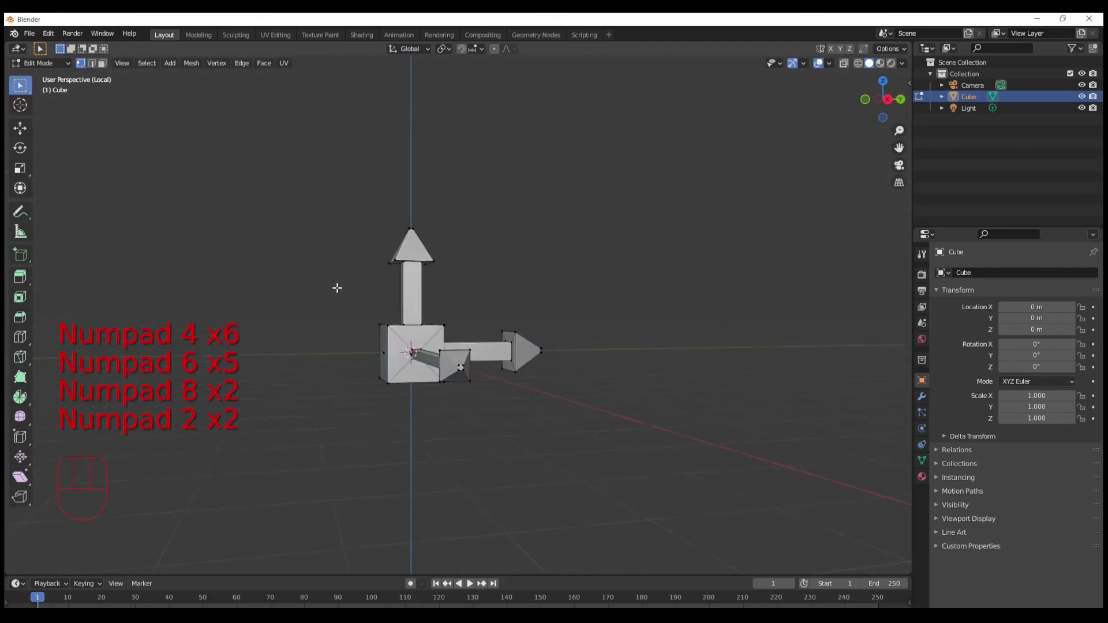
{"action": "key", "text": "KP_8"}
{"action": "key", "text": "KP_8"}
{"action": "key", "text": "KP_8"}
{"action": "key", "text": "KP_8"}
{"action": "key", "text": "KP_8"}
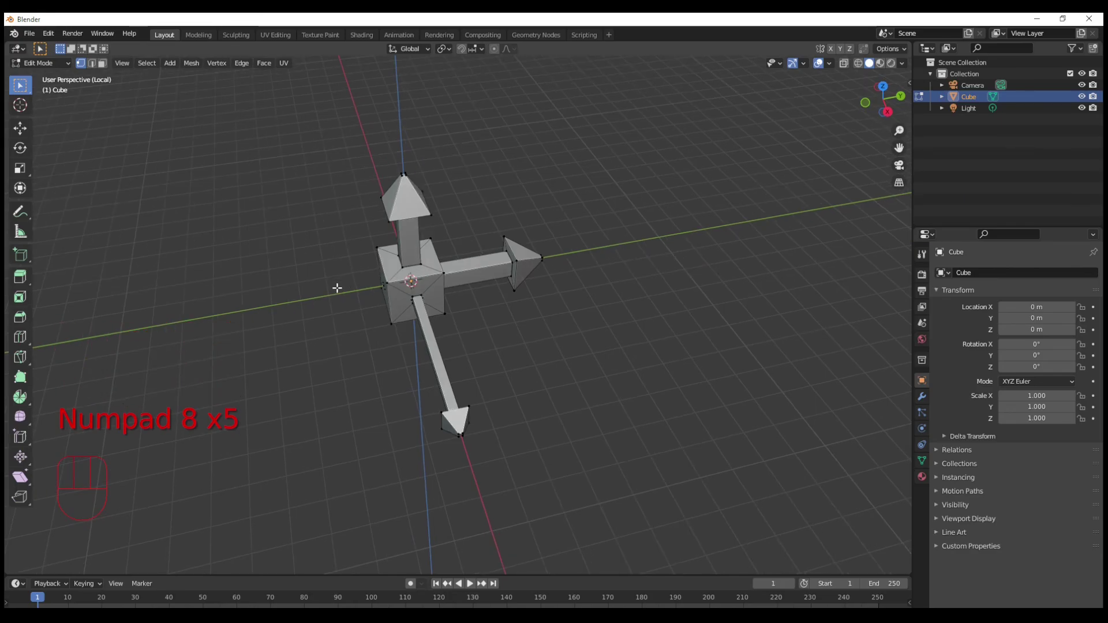
Leave and re-enter local view of the arrow model twice.
{"action": "key", "text": "KP_Divide"}
{"action": "key", "text": "KP_Divide"}
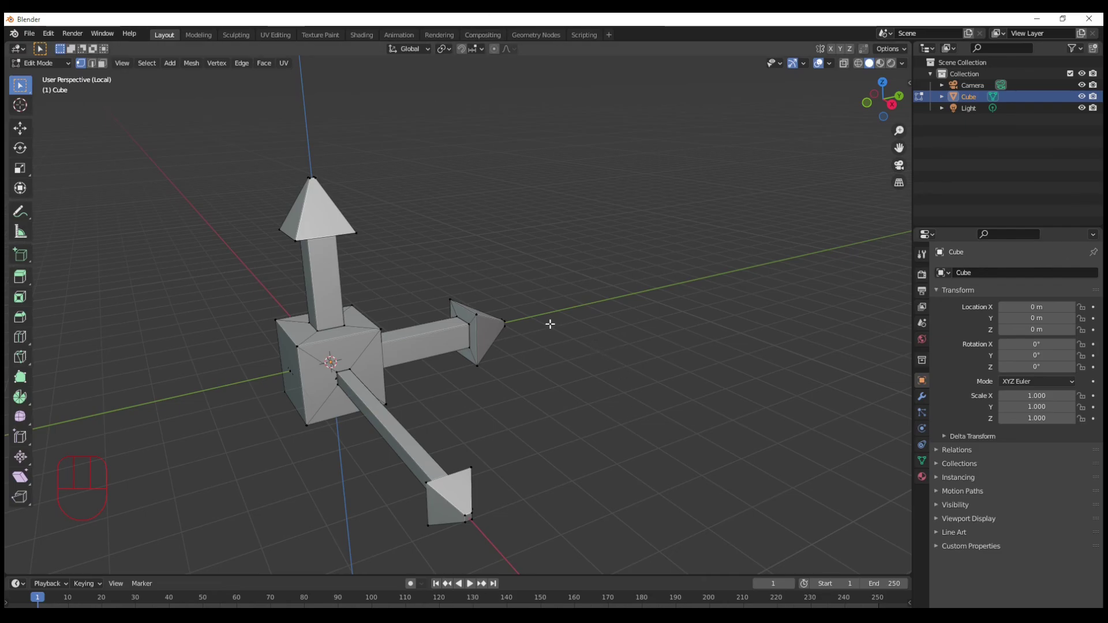
{"action": "key", "text": "KP_Divide"}
{"action": "key", "text": "KP_Divide"}
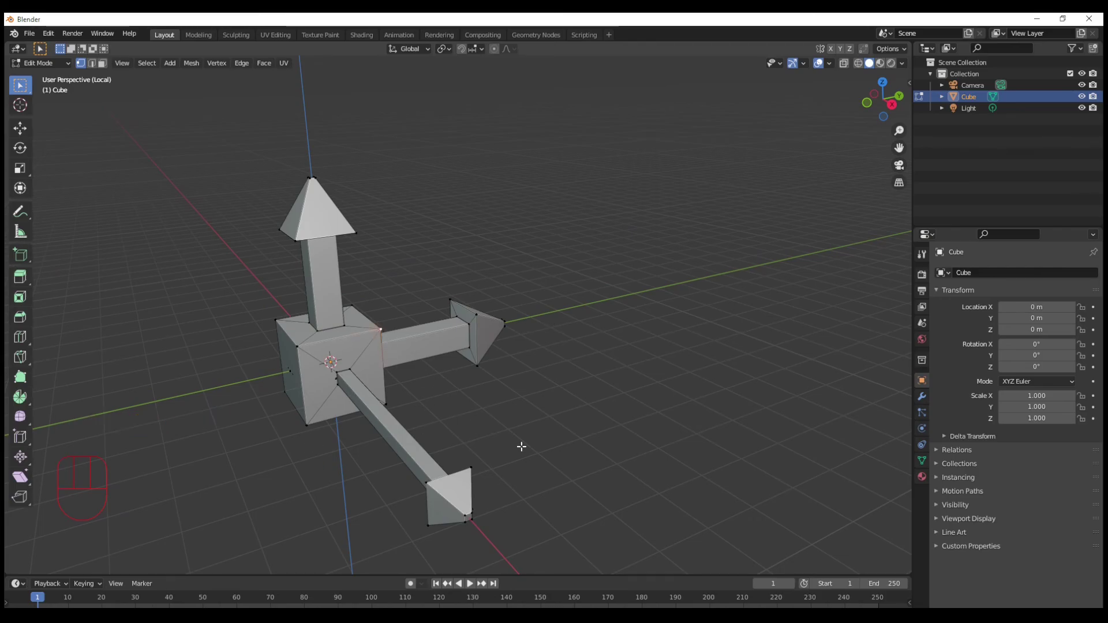
Frame the selected corner vertex of the cube in the view and zoom back out from it.
{"action": "key", "text": "KP_Decimal"}
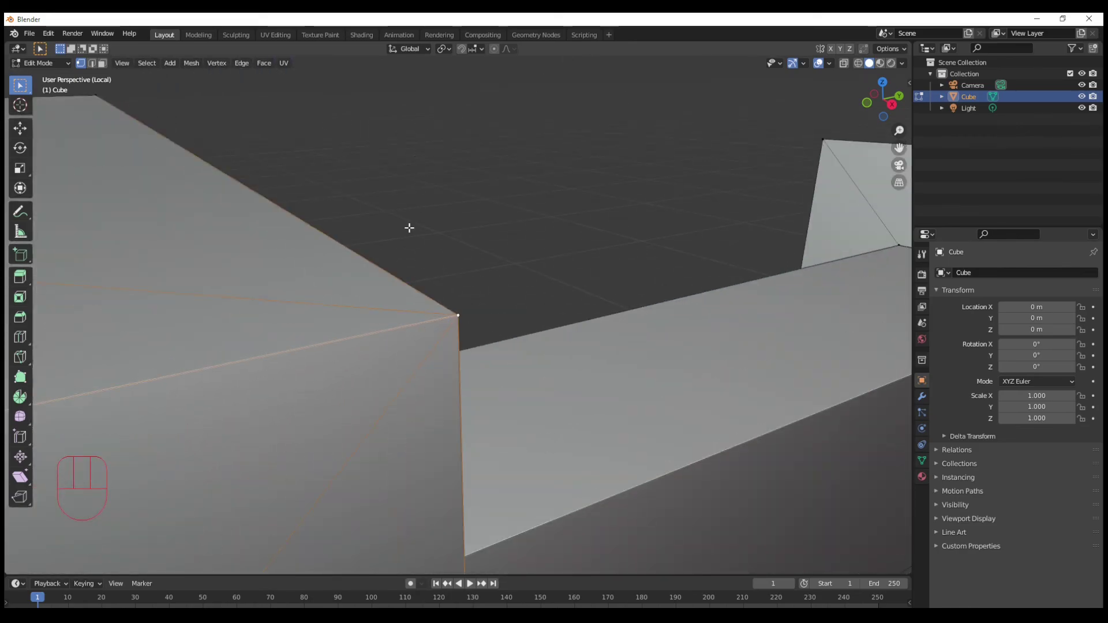
{"action": "key", "text": "KP_Decimal"}
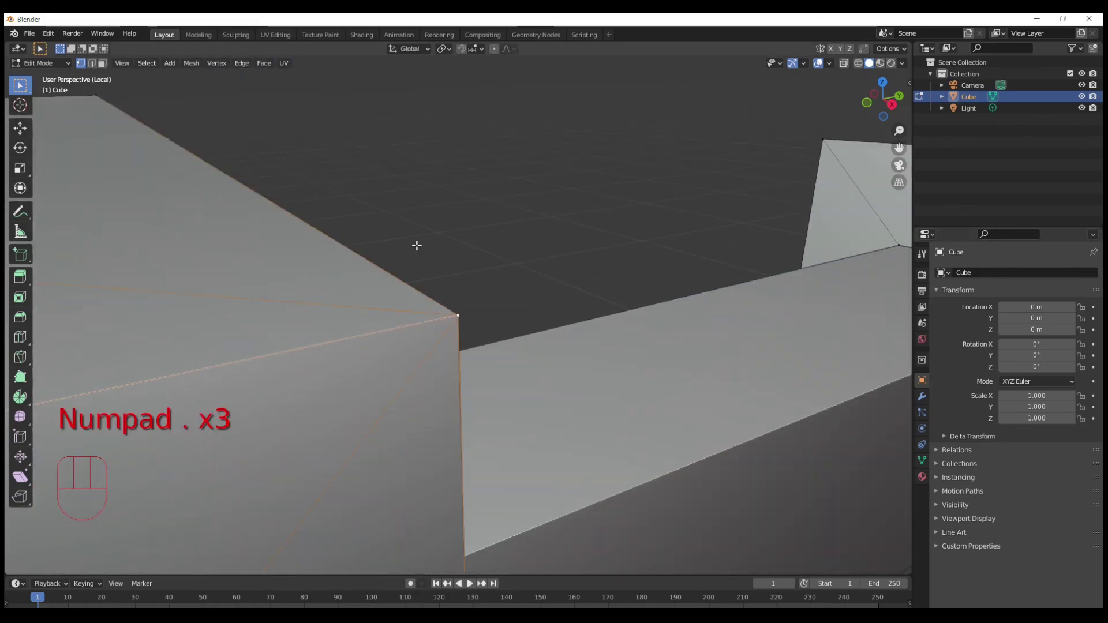
{"action": "middle_click_drag", "start_coordinate": [448, 277], "coordinate": [431, 338], "text": "ctrl"}
{"action": "scroll", "coordinate": [467, 338], "scroll_direction": "down", "scroll_amount": 18}
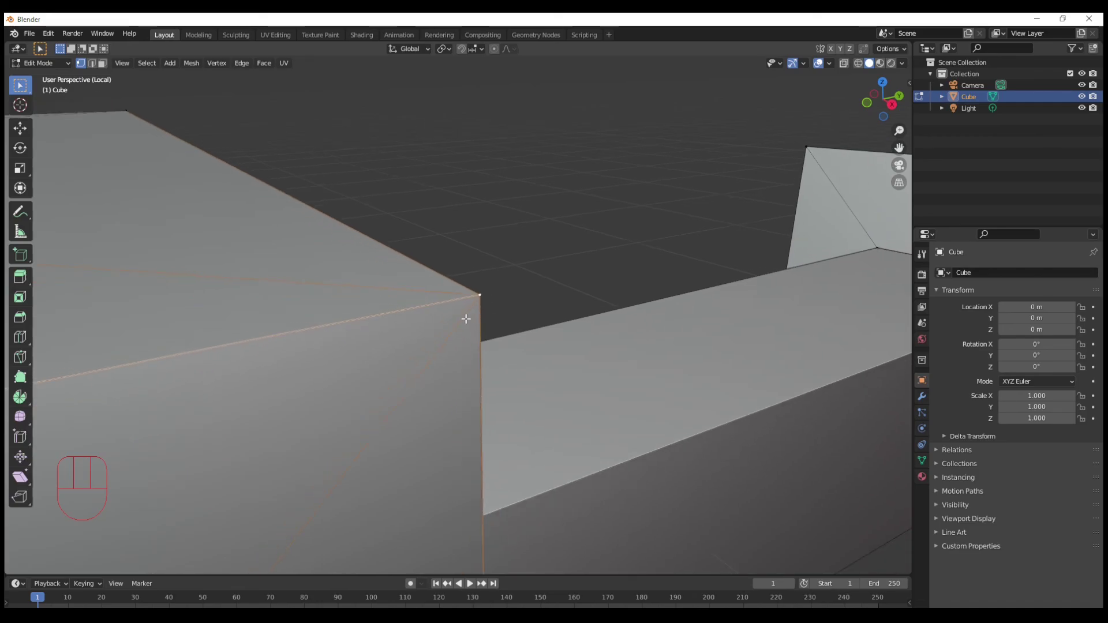
Toggle local view off and on once more to bring the whole arrow model back into view.
{"action": "scroll", "coordinate": [483, 353], "scroll_direction": "up", "scroll_amount": 1}
{"action": "key", "text": "KP_Divide"}
{"action": "key", "text": "KP_Divide"}
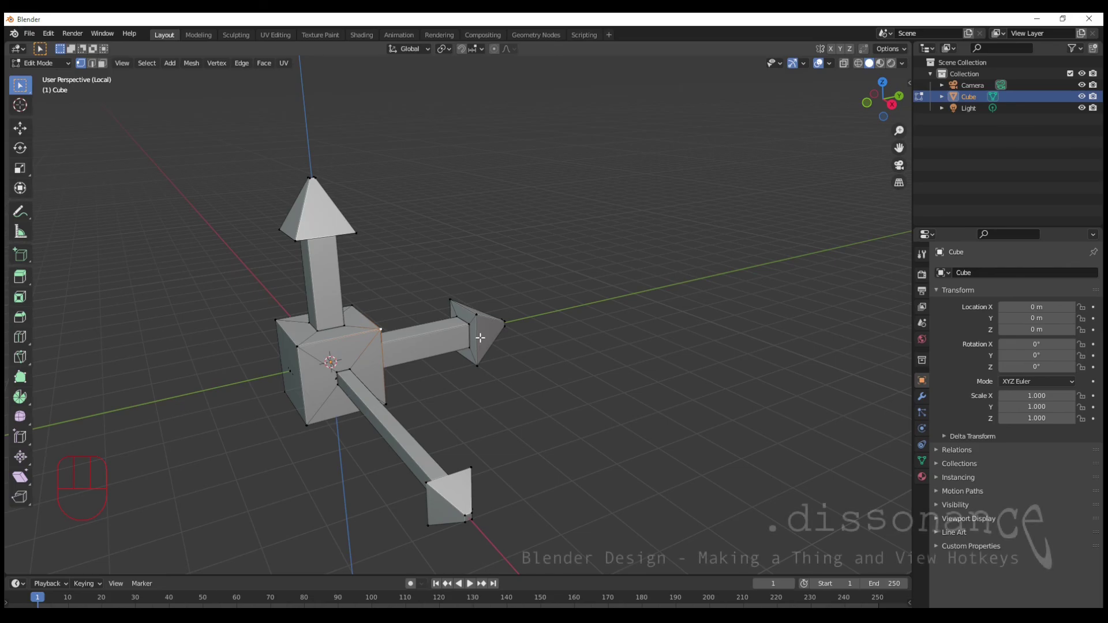
Orbit to the far side of the cube, zoom in, and switch between the front and right orthographic views.
{"action": "middle_click_drag", "start_coordinate": [247, 252], "coordinate": [441, 435]}
{"action": "scroll", "coordinate": [370, 436], "scroll_direction": "up", "scroll_amount": 4}
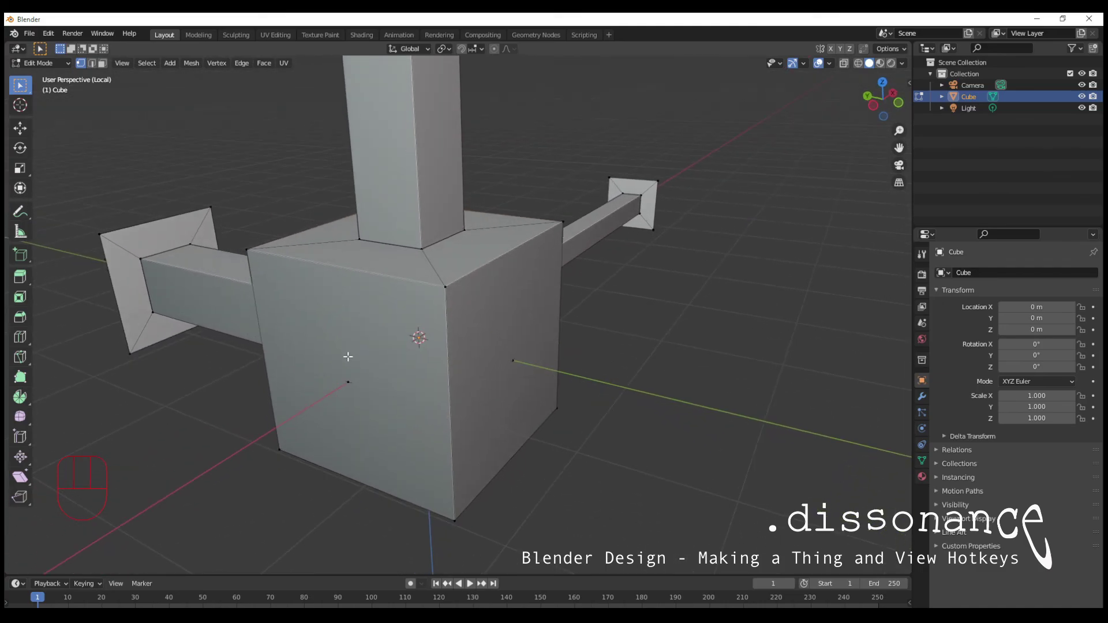
{"action": "key", "text": "KP_1"}
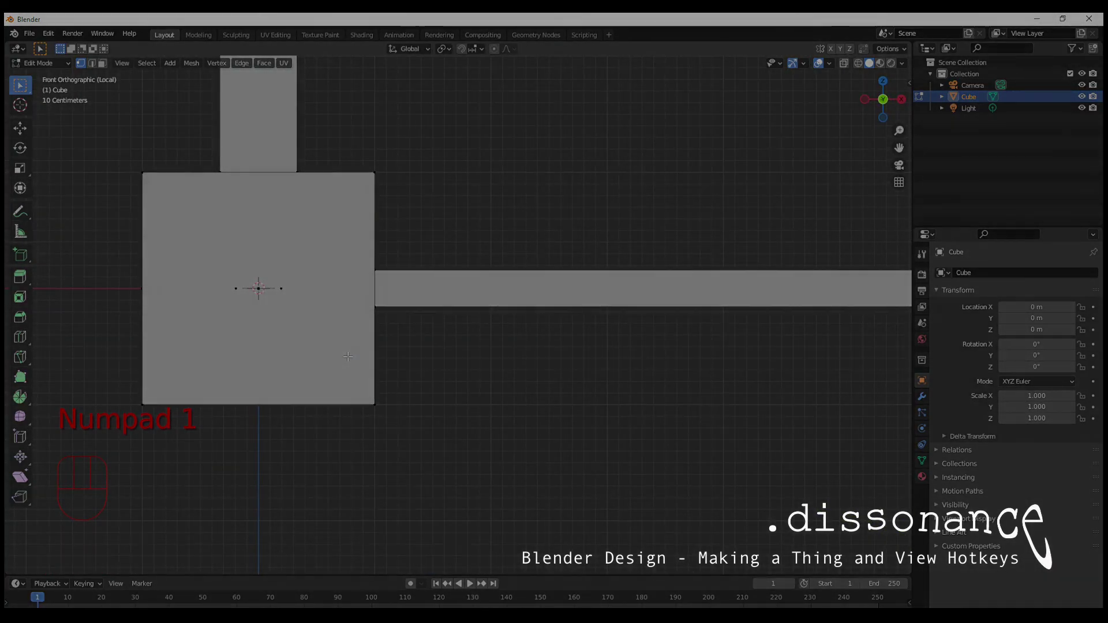
{"action": "key", "text": "KP_3"}
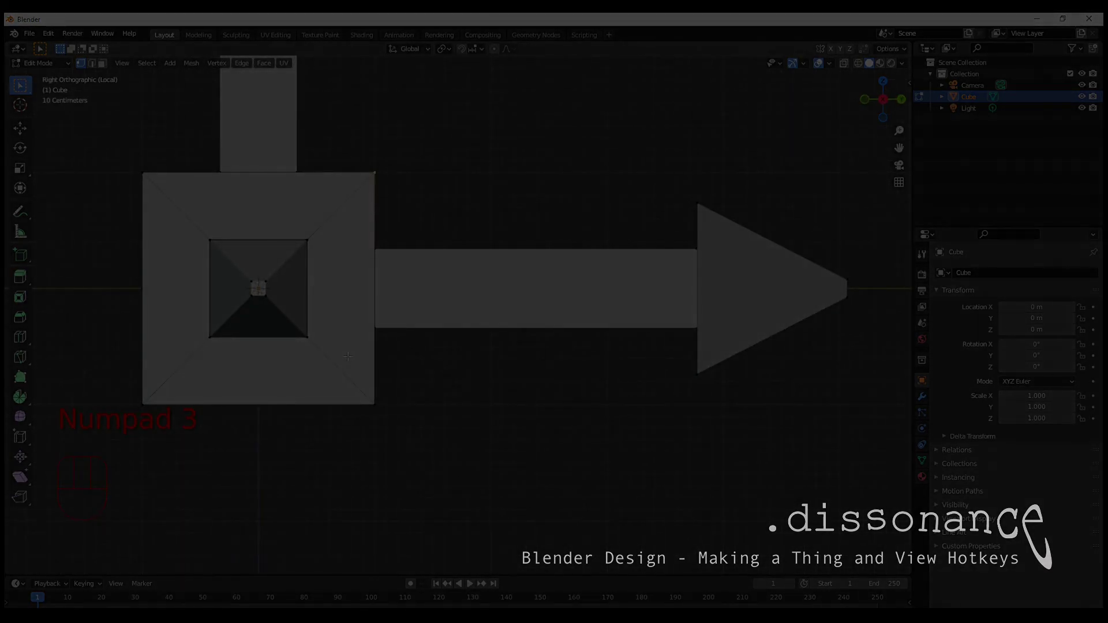
{"action": "key", "text": "KP_1"}
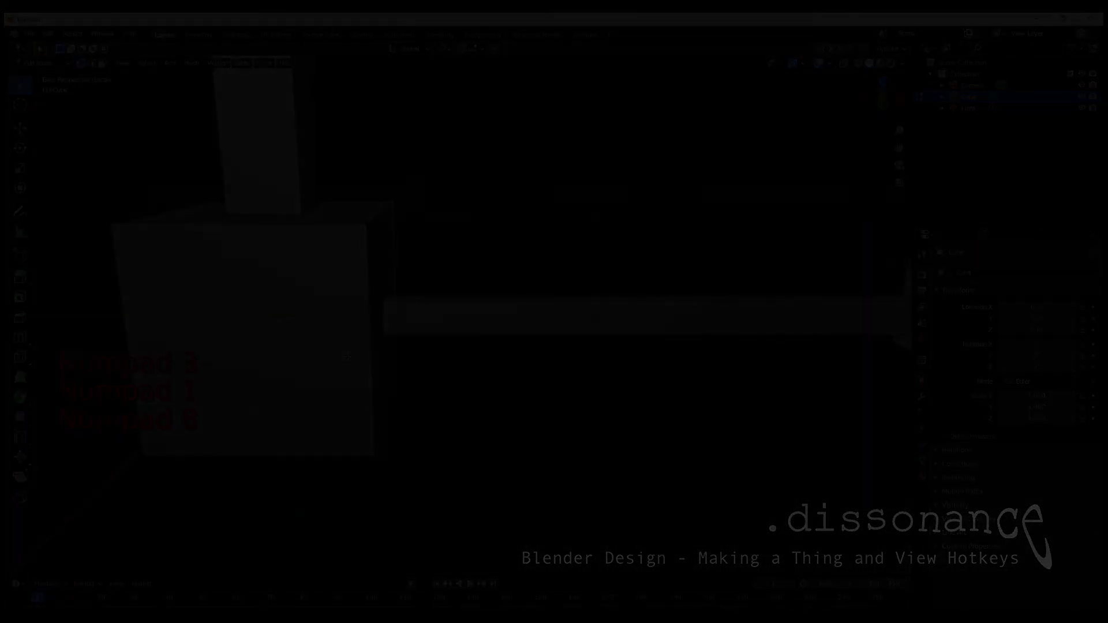